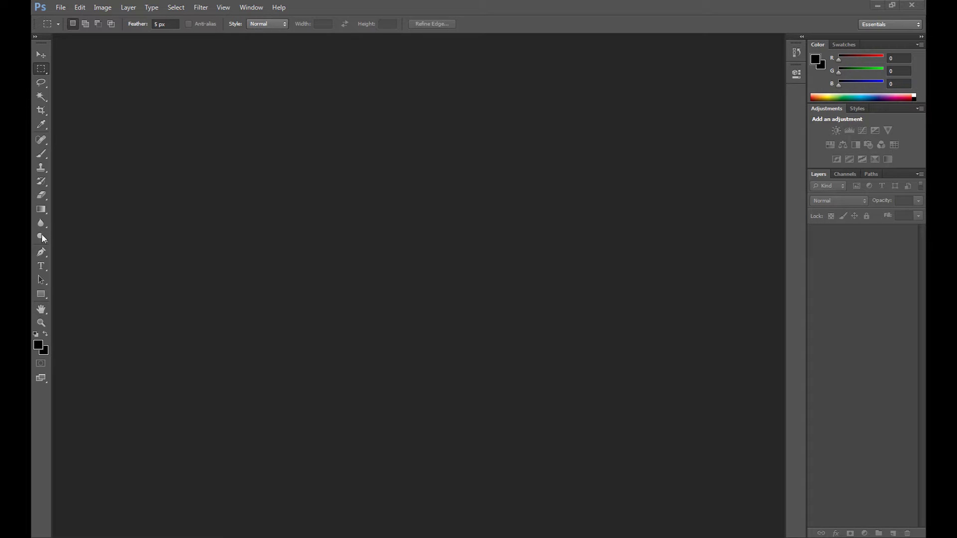
Open the image Road_to_Cobalt_Skies_by_Book_of_Light_Stock from the flying house folder
click(60, 7)
click(68, 28)
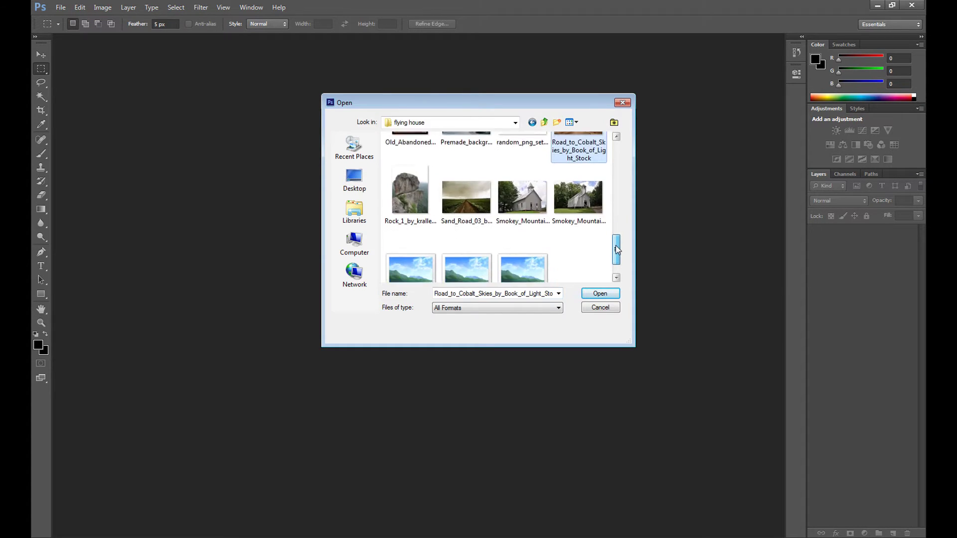
drag(616, 248, 616, 255)
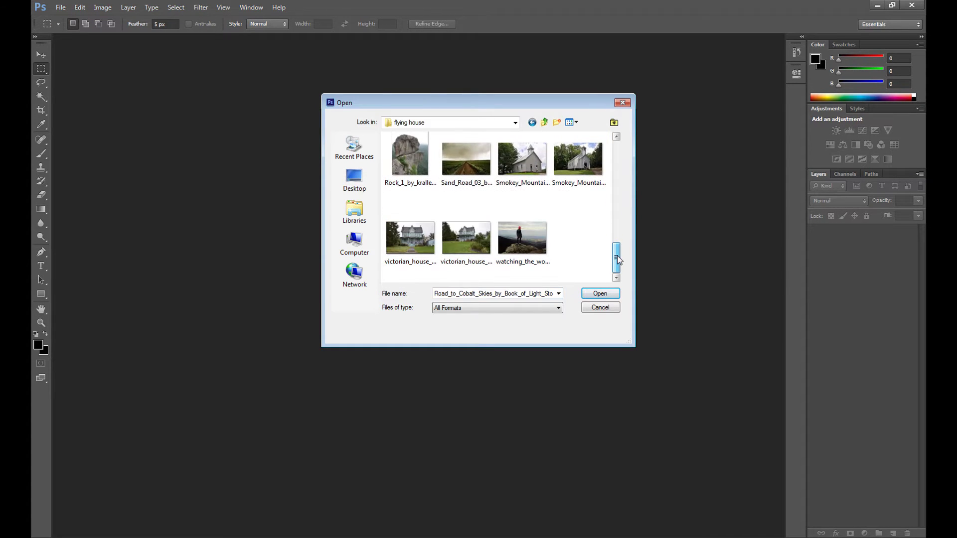
click(600, 293)
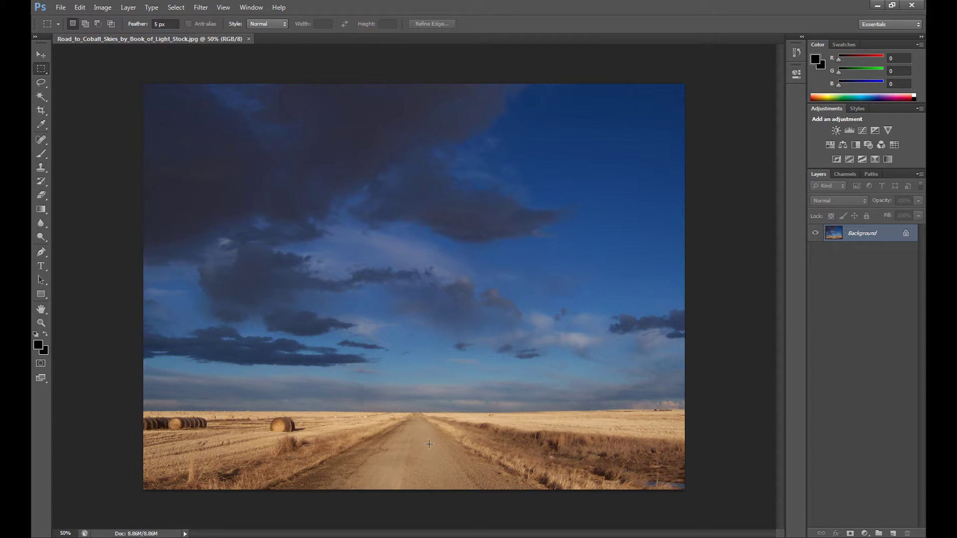
Open the green field photo 1414256_70681698 from the sxc free folder and place its document ahead of the road image
click(61, 7)
click(70, 30)
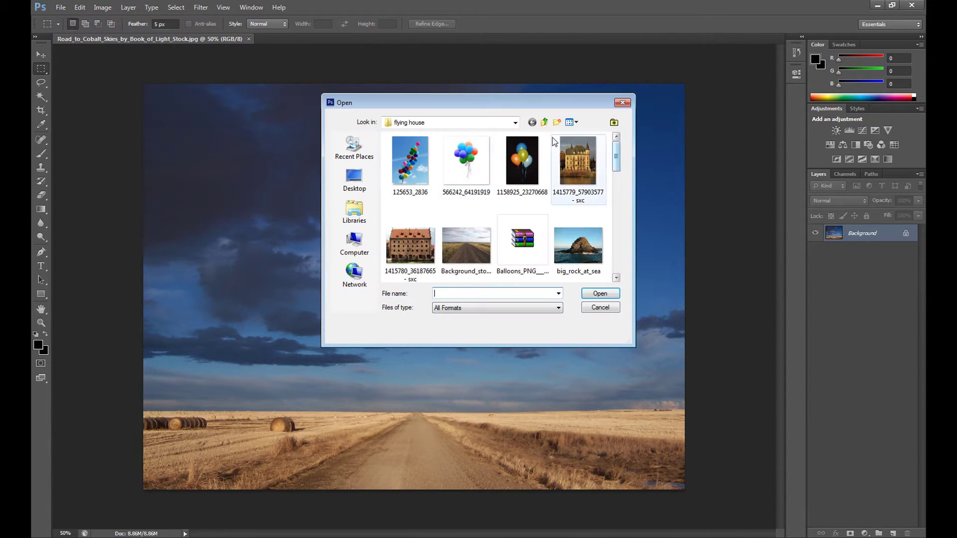
click(443, 124)
click(446, 321)
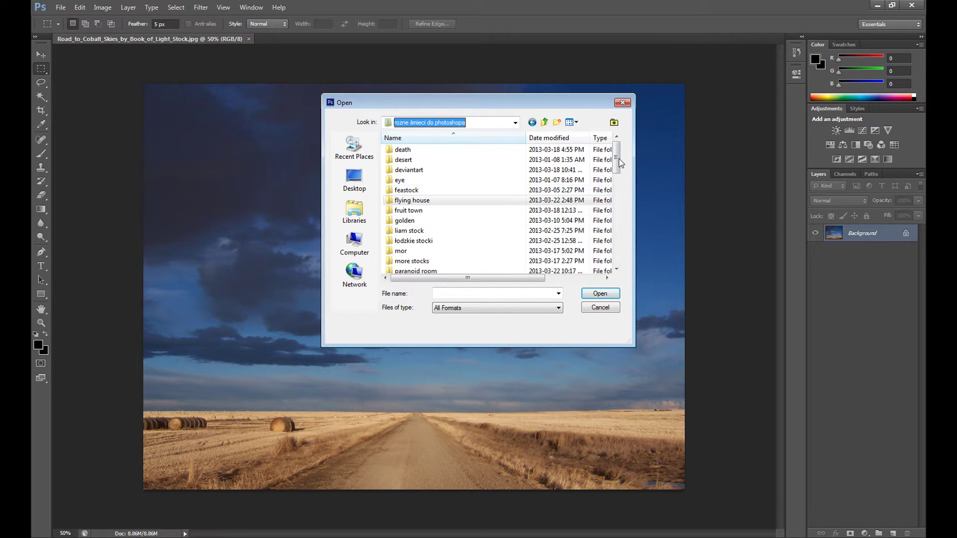
scroll(618, 172, down, 1)
scroll(620, 179, down, 2)
double_click(421, 220)
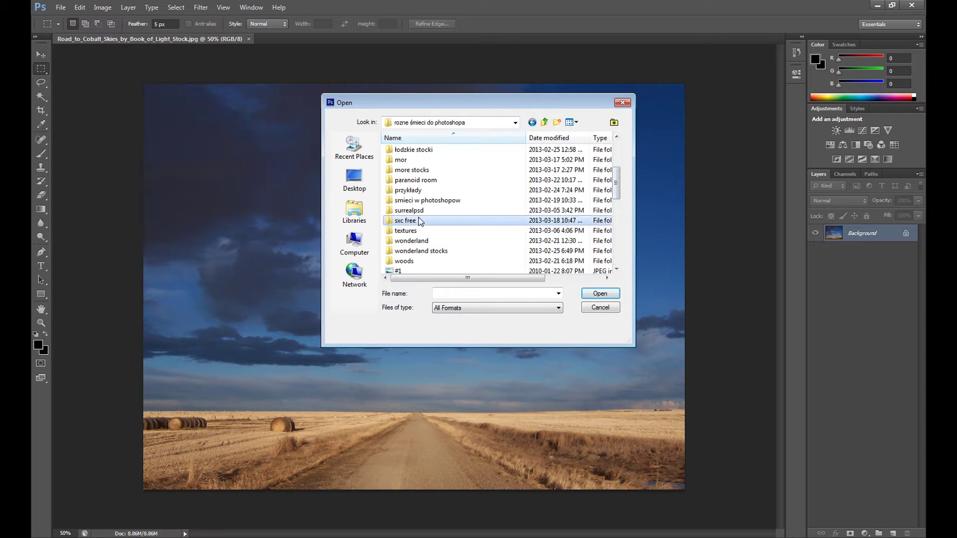
drag(616, 148, 611, 274)
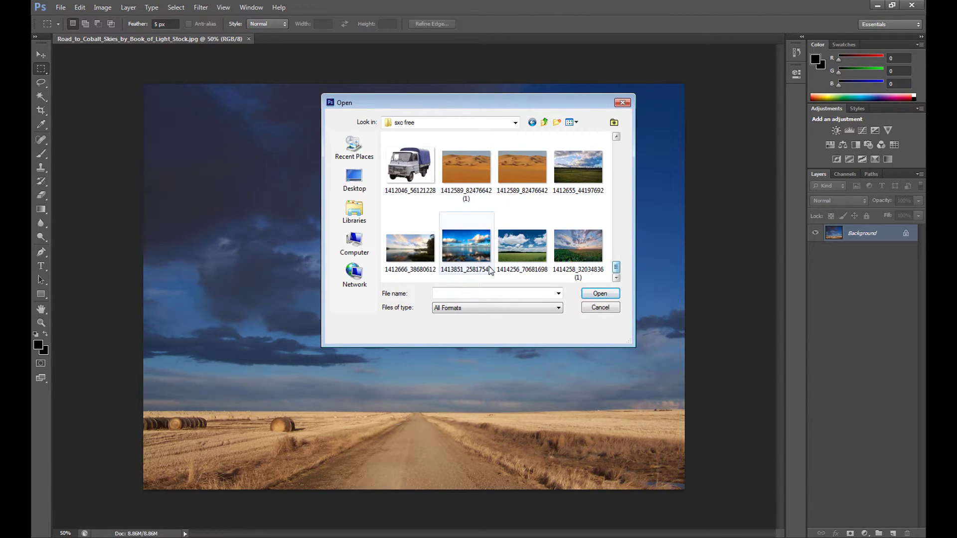
click(531, 264)
double_click(531, 264)
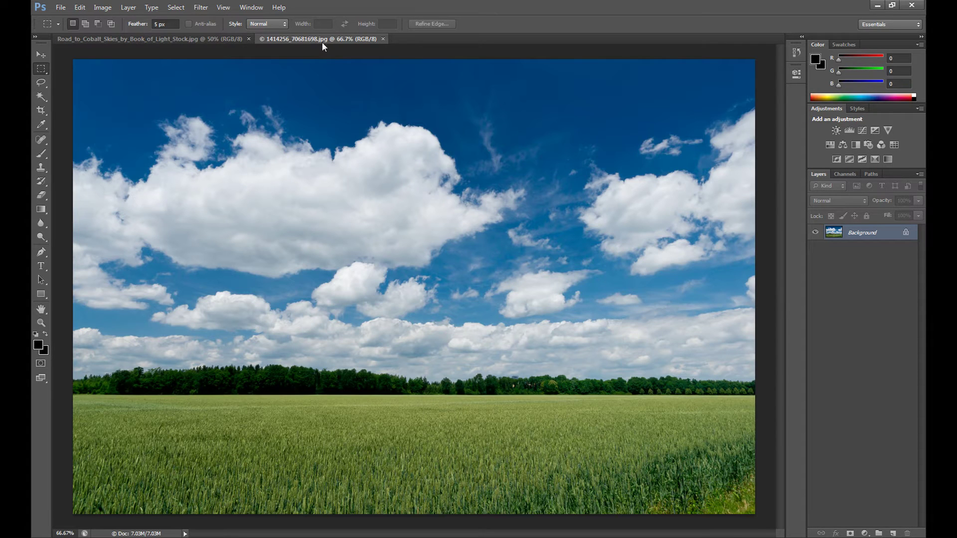
drag(321, 42, 116, 40)
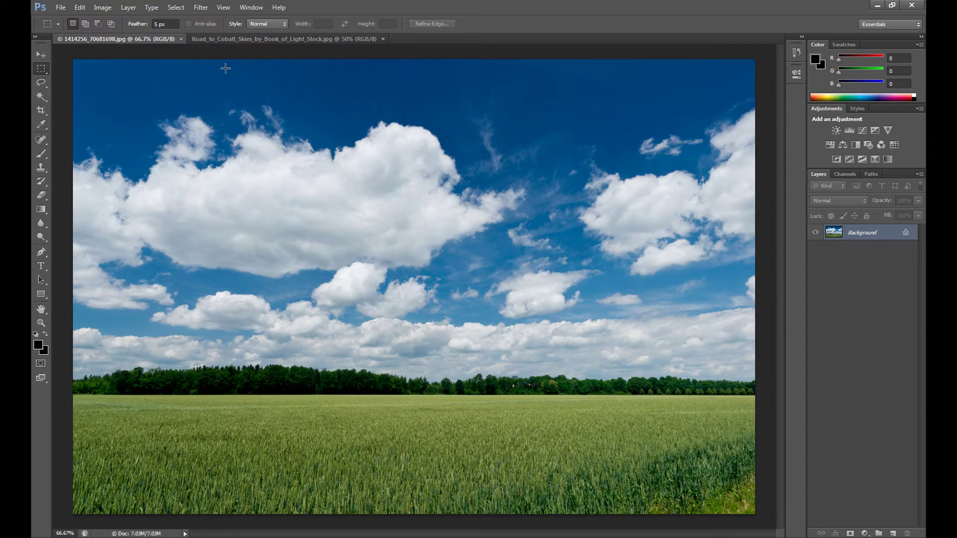
In the Road_to_Cobalt_Skies image, trace the horizon with a Pen path from the left edge to past the road
click(261, 40)
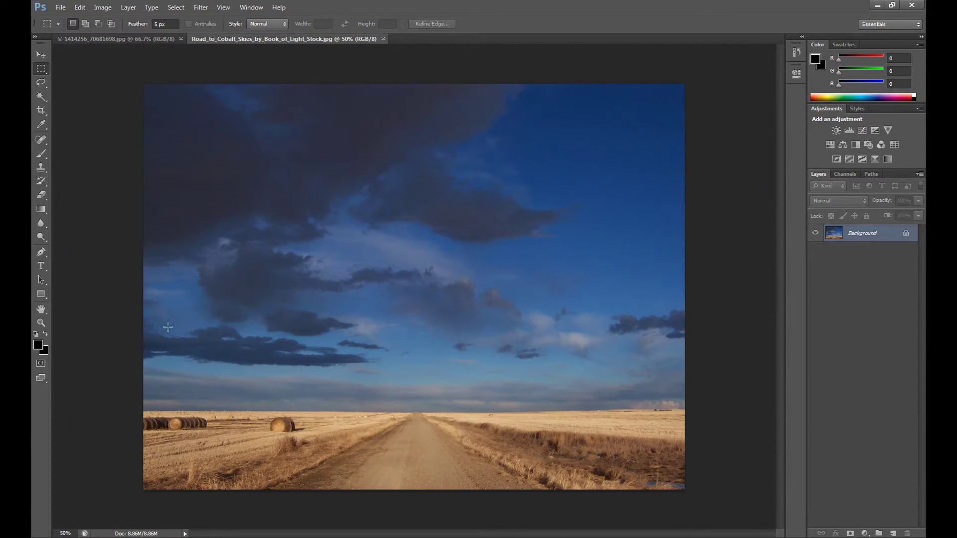
key(z)
click(180, 459)
mouse_move(490, 537)
mouse_down()
mouse_move(428, 535)
mouse_move(485, 528)
mouse_up()
click(41, 253)
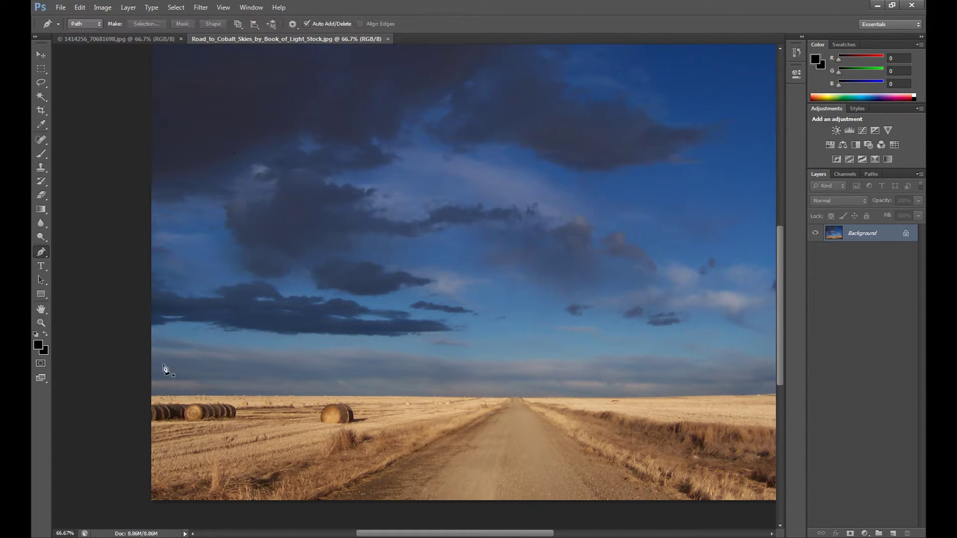
click(148, 395)
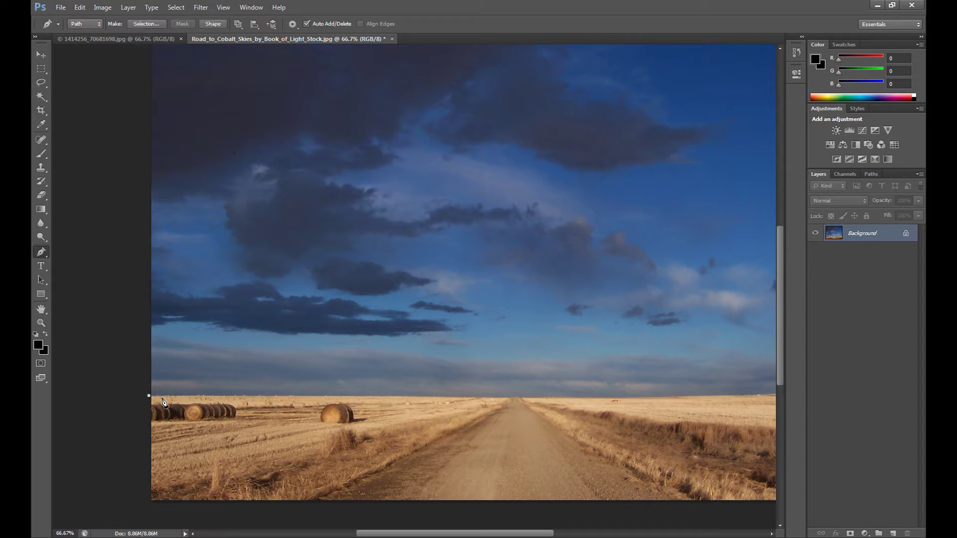
click(183, 396)
click(238, 396)
click(292, 395)
click(340, 396)
click(408, 396)
click(481, 397)
click(520, 398)
click(552, 398)
click(600, 398)
Continue the Pen path along the horizon to the right edge and close it around the ground below
drag(470, 534, 509, 536)
click(521, 396)
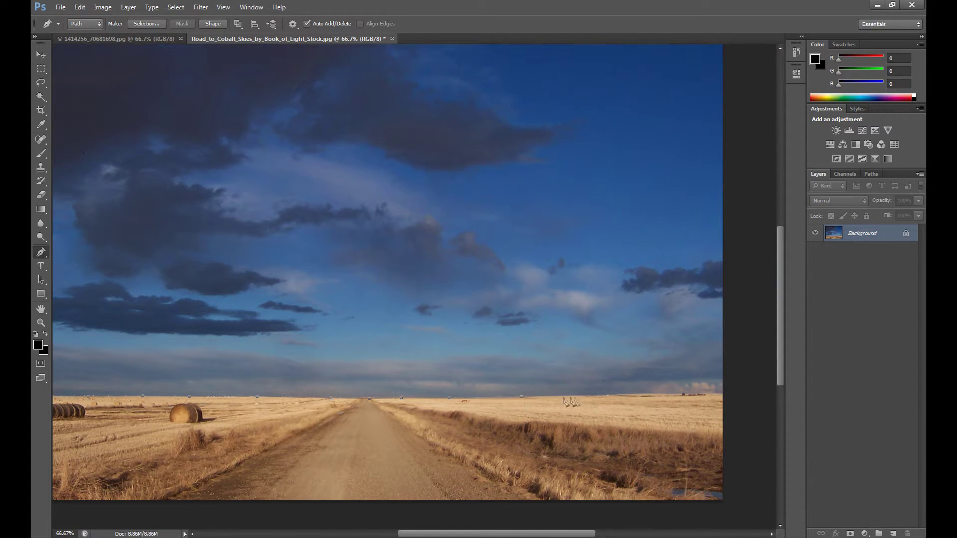
click(578, 396)
click(631, 394)
click(675, 394)
click(722, 393)
click(724, 505)
drag(485, 533, 386, 535)
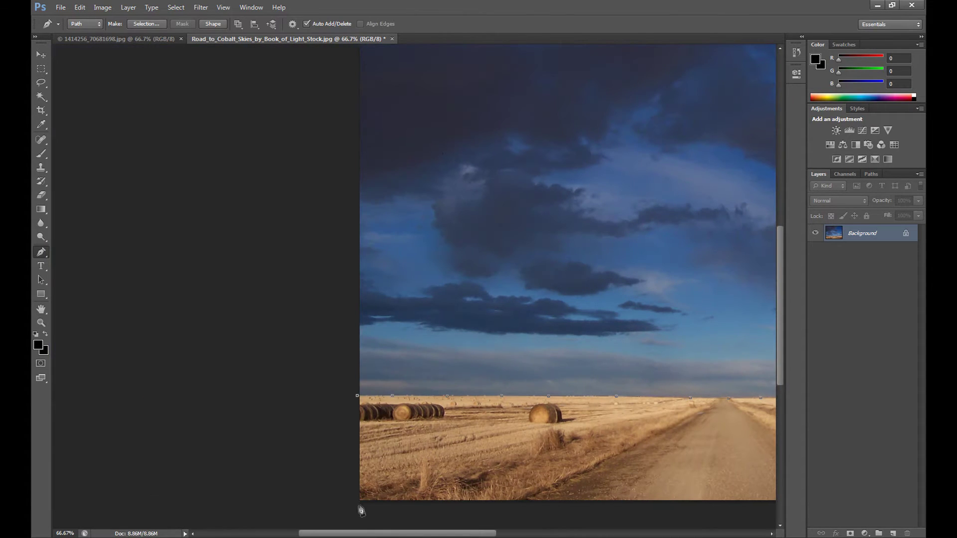
click(356, 502)
click(357, 397)
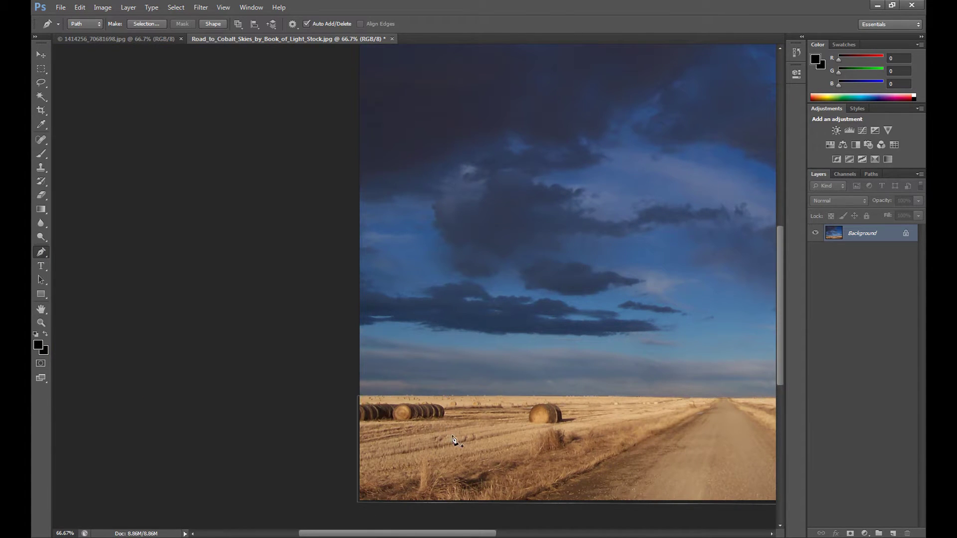
Convert the closed path around the ground into a new anti-aliased selection
right_click(472, 428)
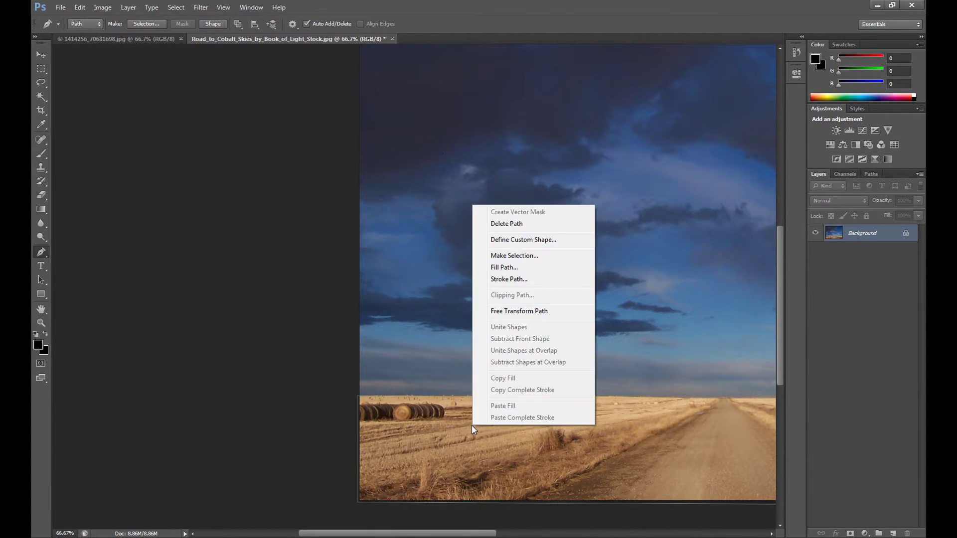
click(519, 255)
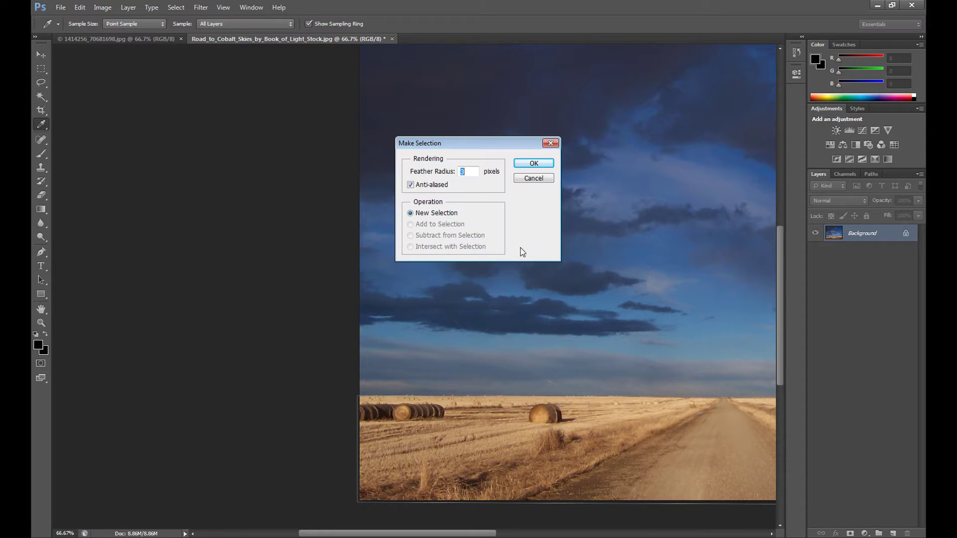
click(531, 163)
scroll(412, 479, right, 6)
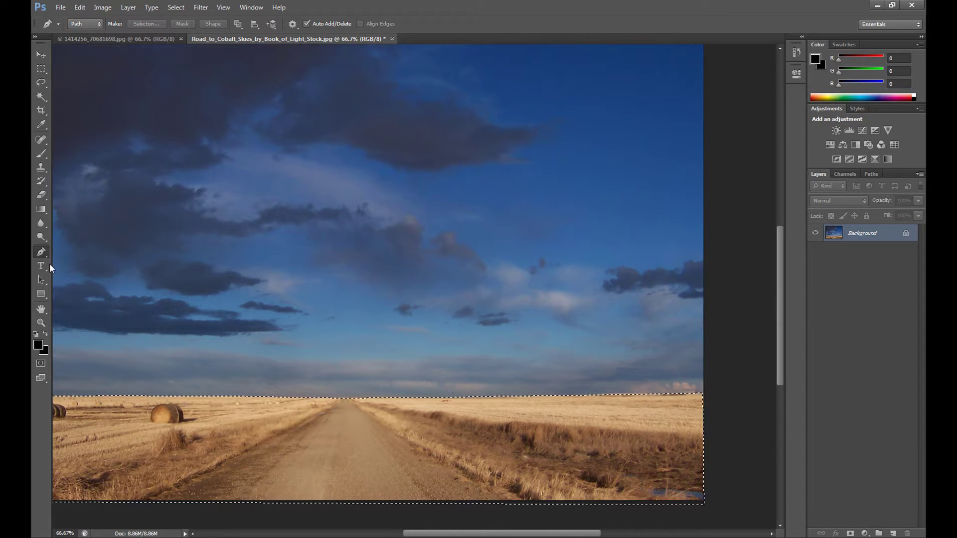
Move the selected road and field into the 1414256_70681698 document as a new layer over the green field
click(41, 324)
click(199, 316)
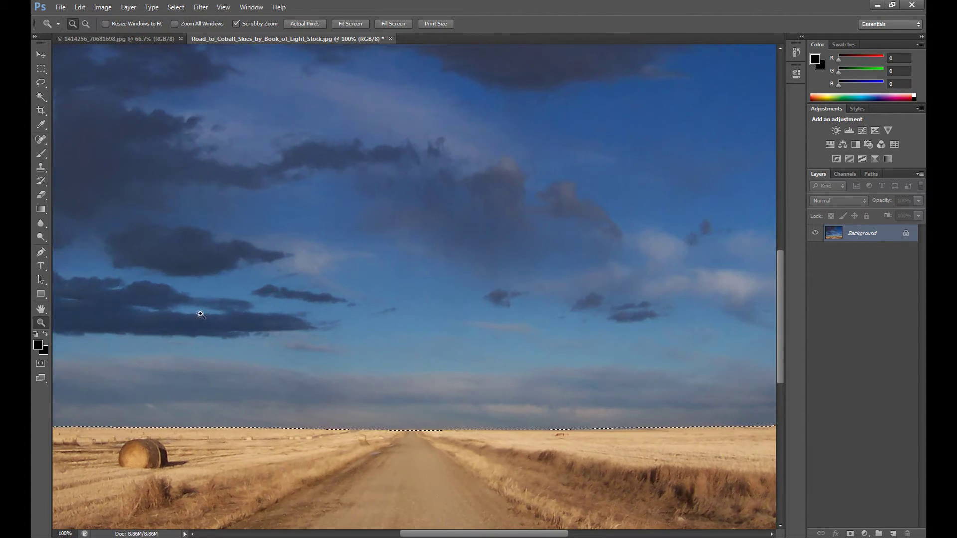
alt+click(218, 149)
alt+click(139, 166)
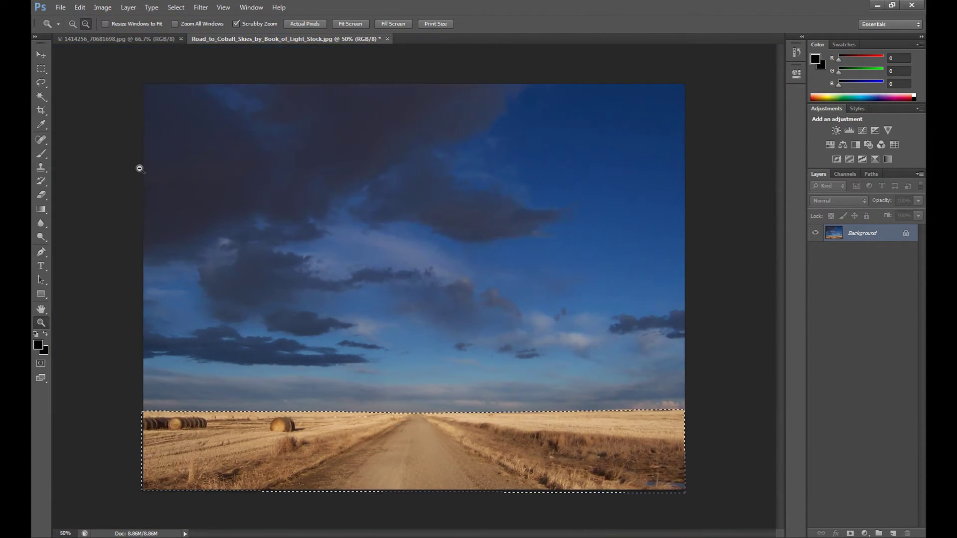
click(41, 55)
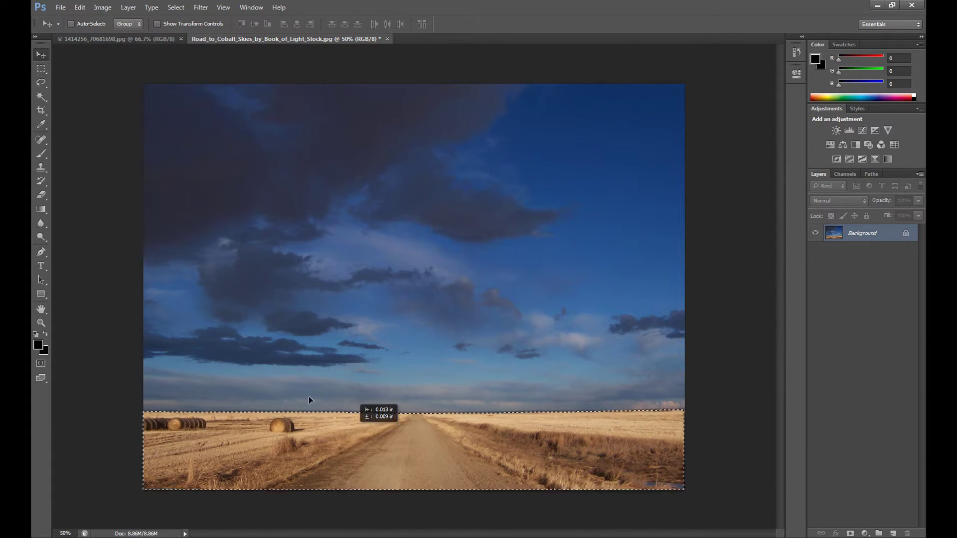
drag(309, 397, 392, 390)
Free Transform the road layer to 94.49% width and 93.23% height so it spans the image, and shift it slightly downward
click(38, 67)
right_click(404, 354)
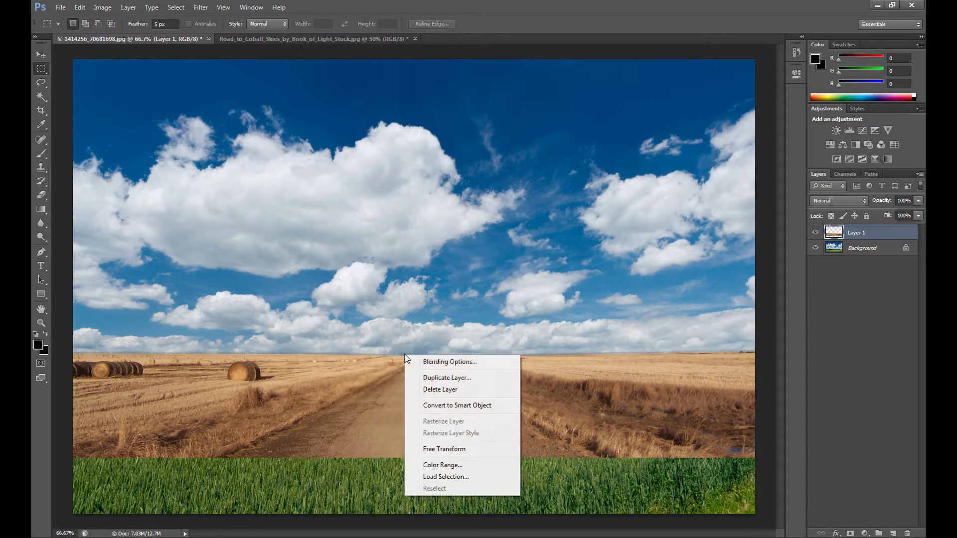
click(444, 449)
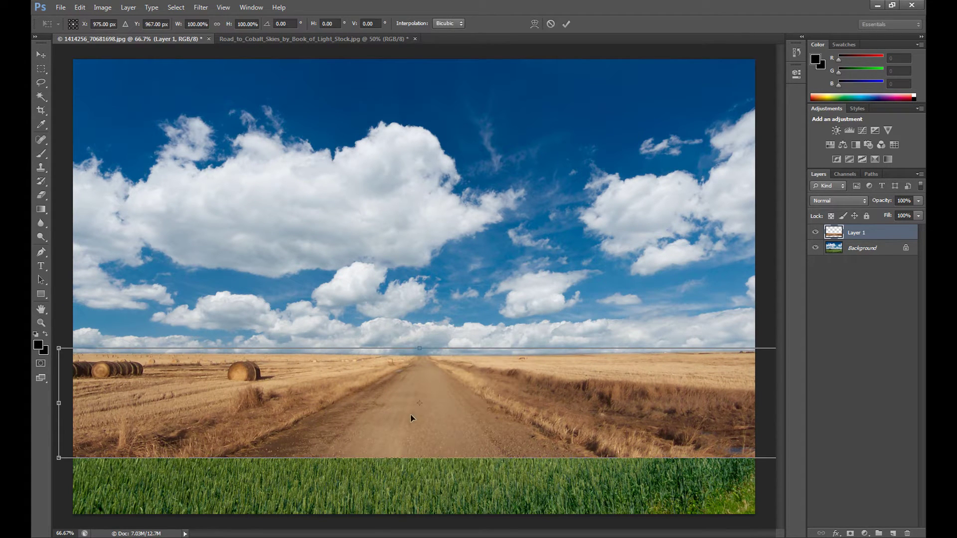
drag(390, 411, 436, 406)
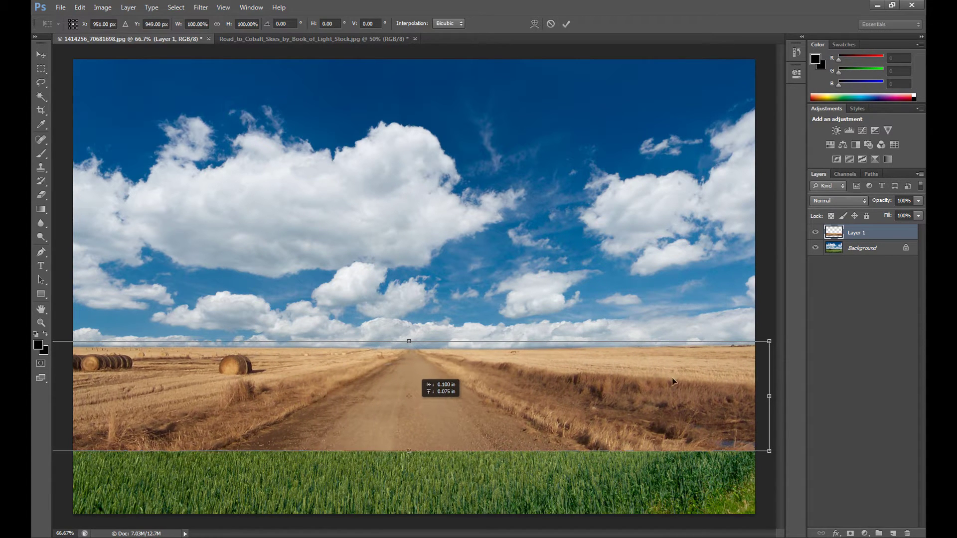
drag(769, 341, 739, 348)
mouse_move(449, 383)
mouse_down()
mouse_move(486, 381)
mouse_move(455, 385)
mouse_up()
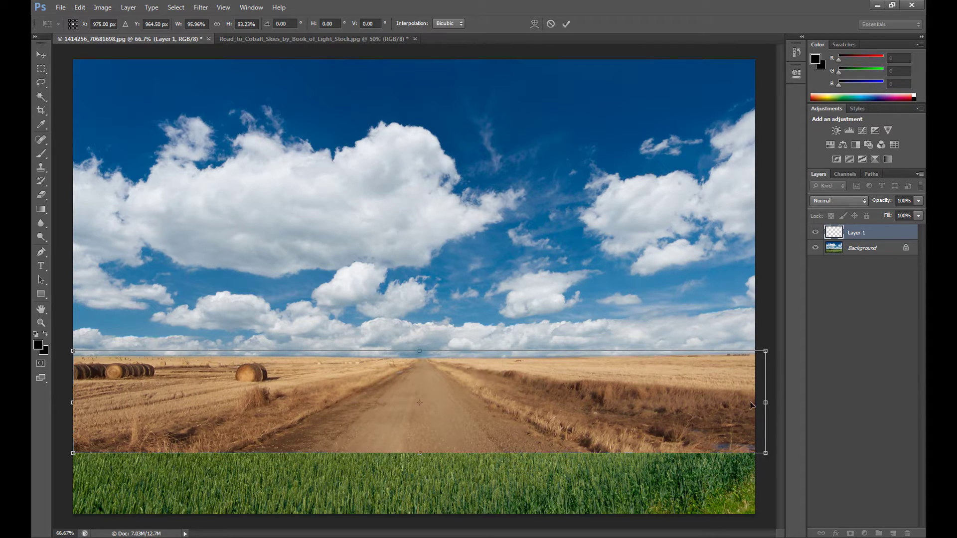
drag(765, 402, 759, 400)
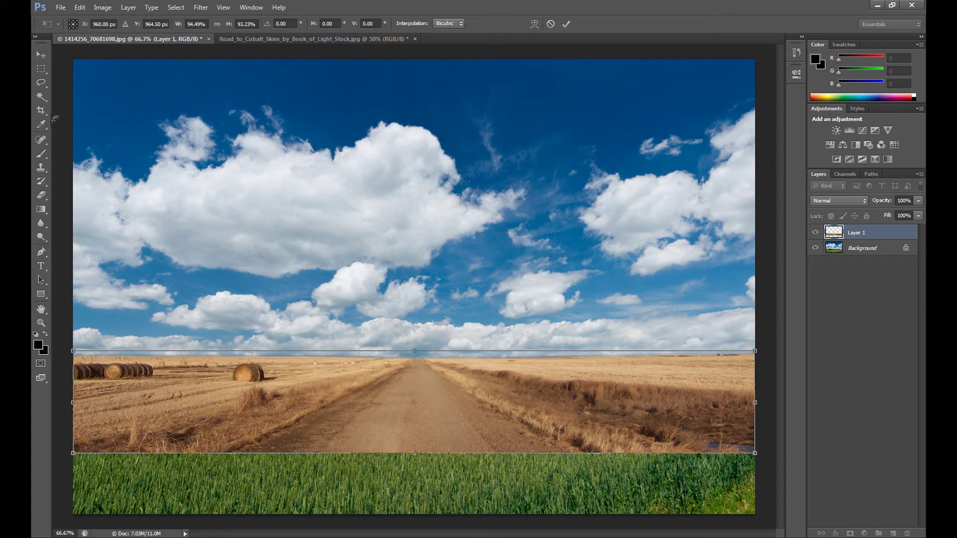
click(42, 69)
click(423, 207)
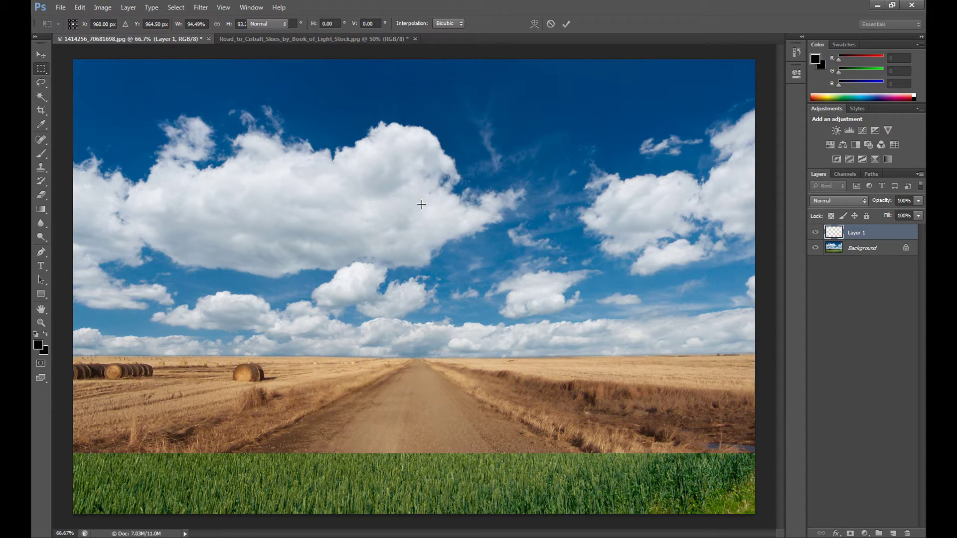
click(41, 55)
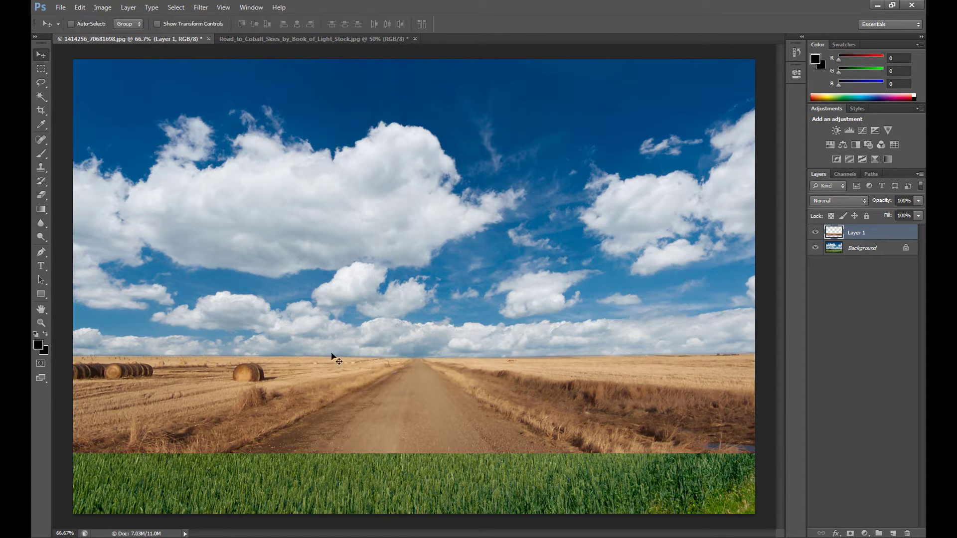
drag(331, 357, 343, 380)
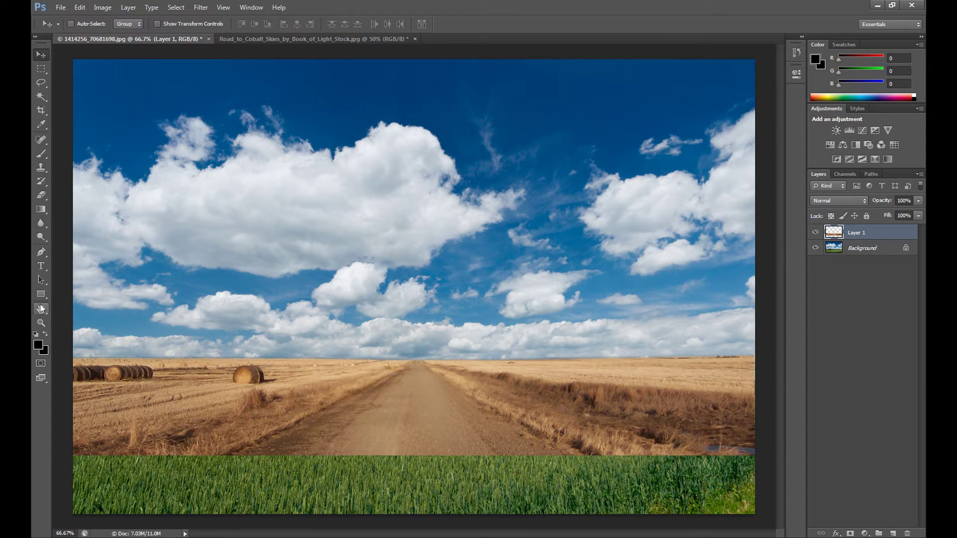
Crop the image's lower edge up to the bottom of the road layer, cutting off the green grass strip
click(41, 111)
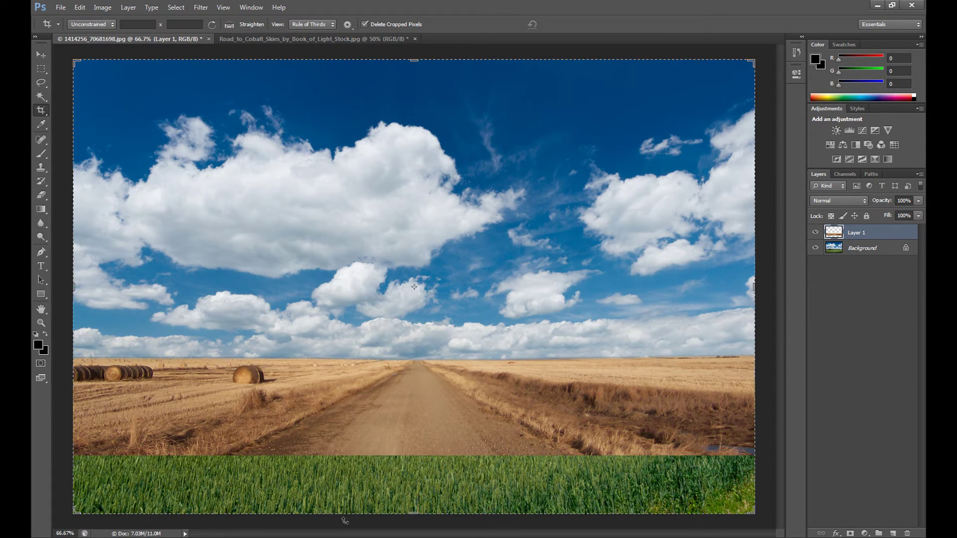
drag(411, 513, 407, 483)
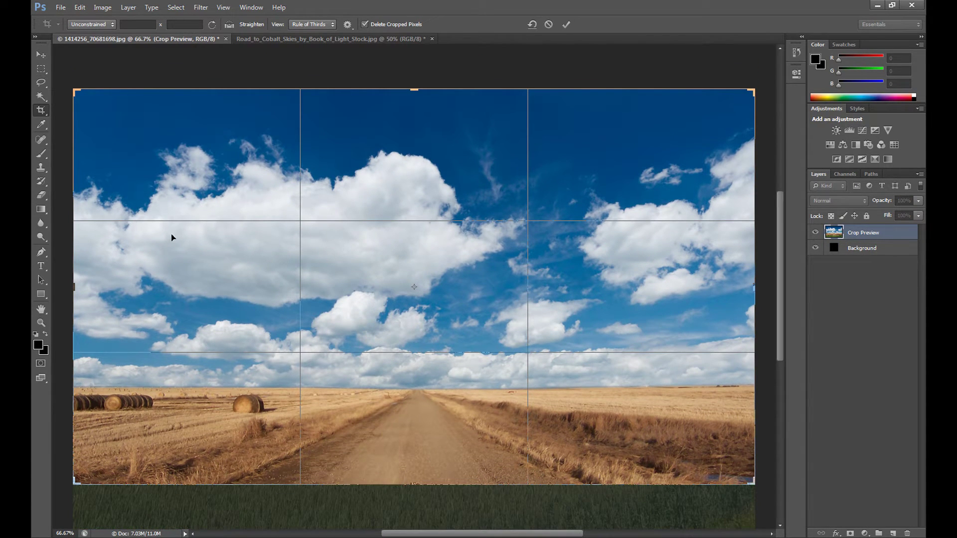
click(39, 110)
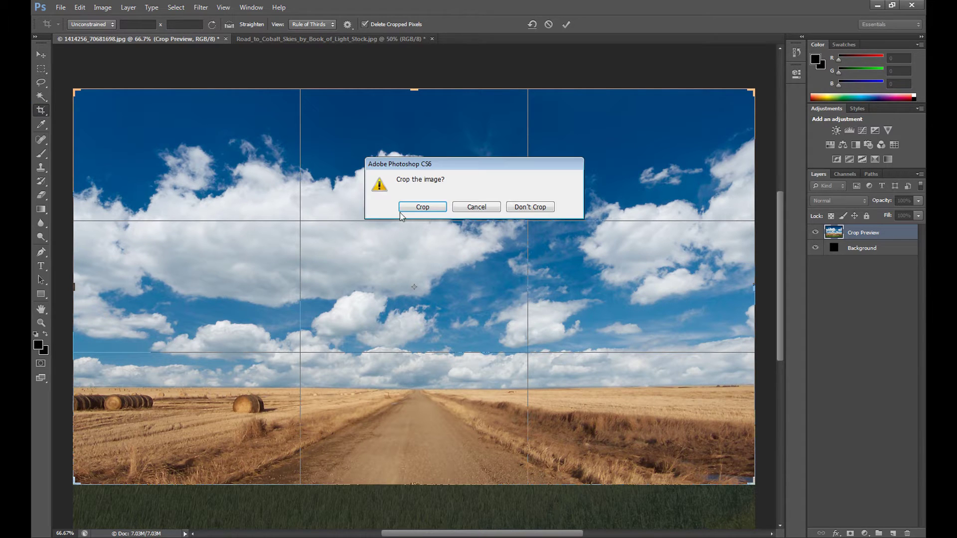
click(422, 207)
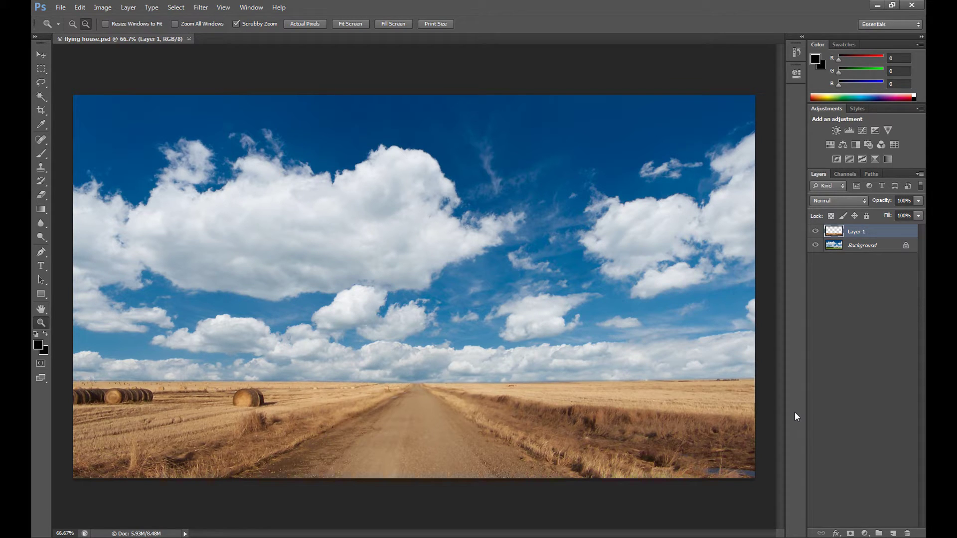
Add a Hue/Saturation adjustment layer directly above the Background sky layer and set its saturation to -40
click(869, 246)
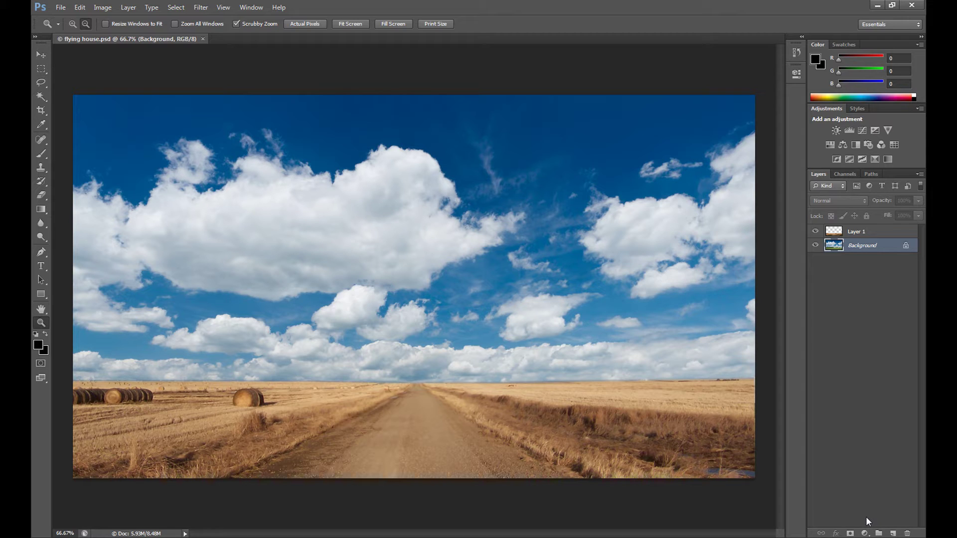
click(865, 533)
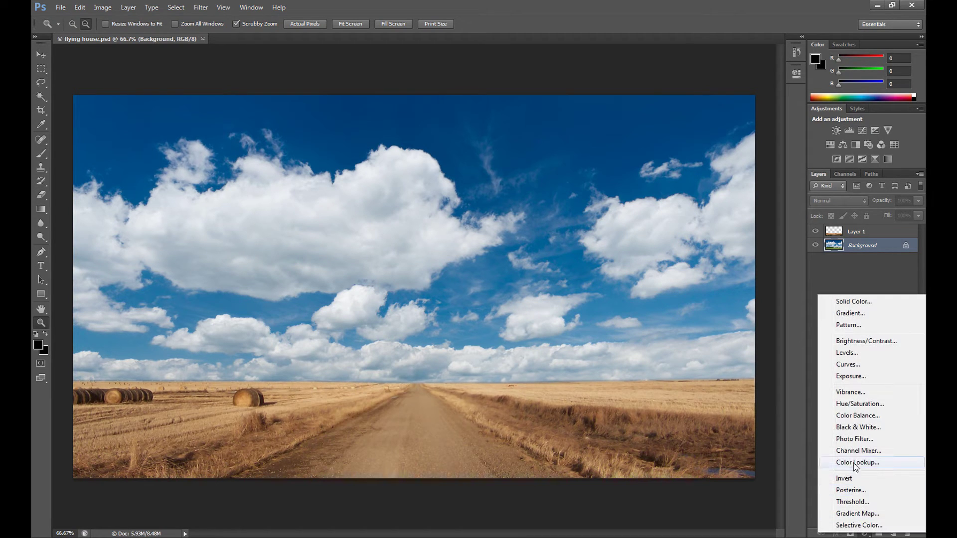
click(860, 404)
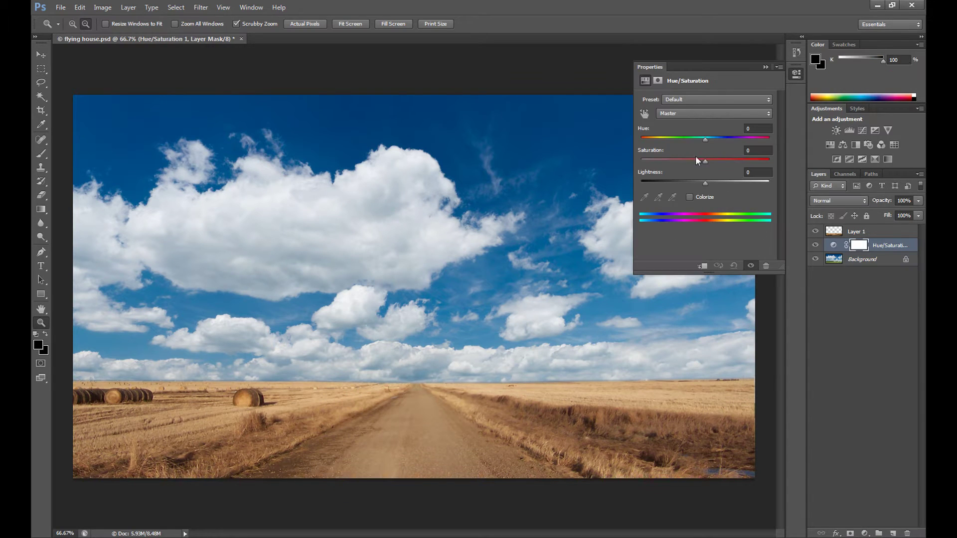
click(745, 150)
text(-40)
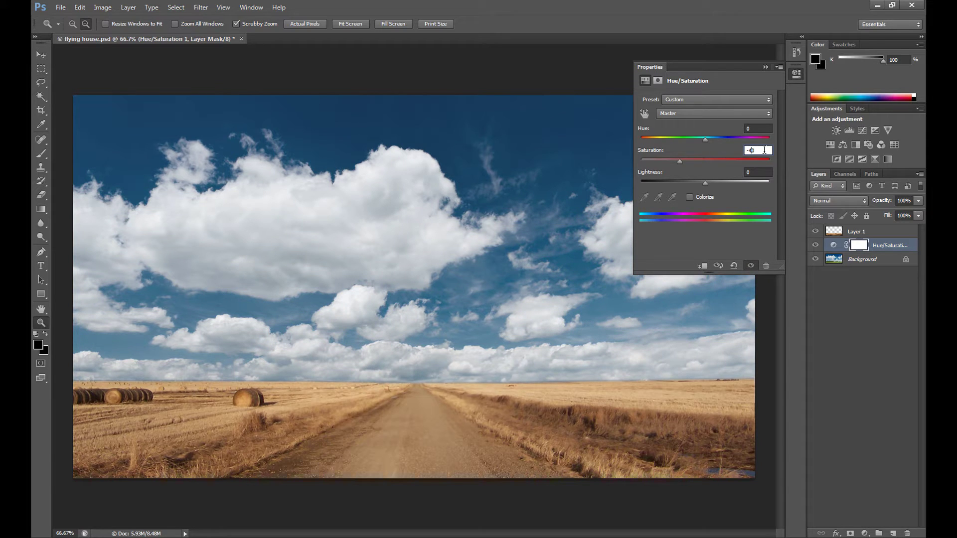
click(766, 67)
Add a second Hue/Saturation adjustment layer above Layer 1 and lower its saturation to mute the whole image
click(863, 231)
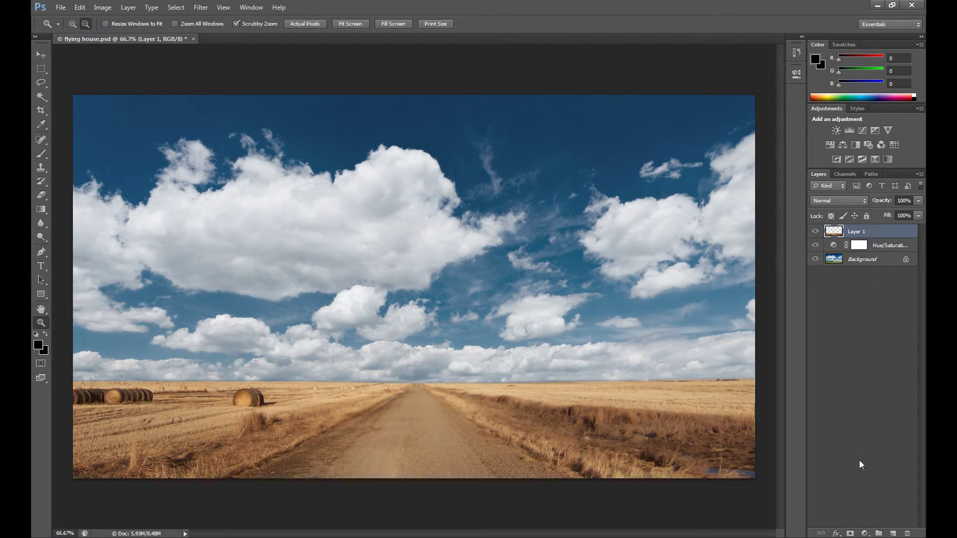
click(865, 531)
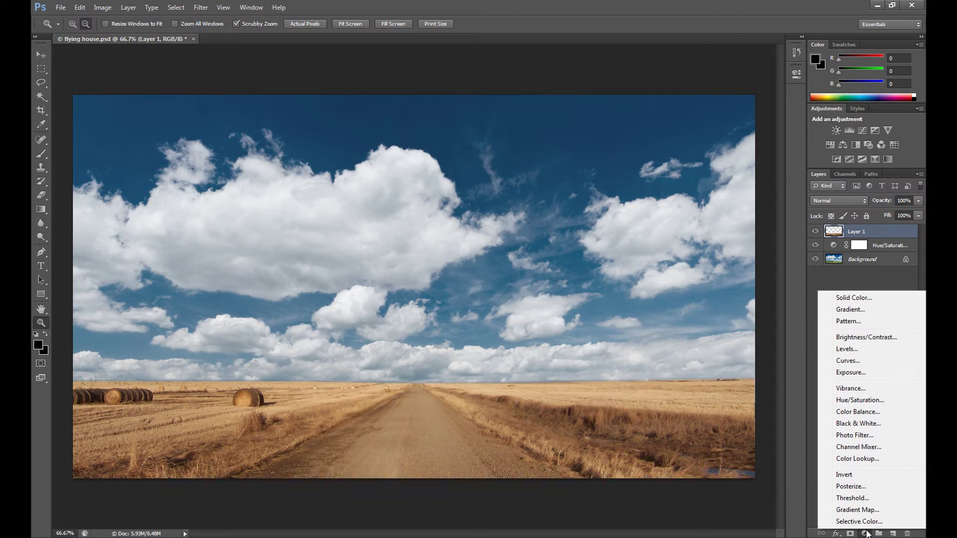
click(857, 402)
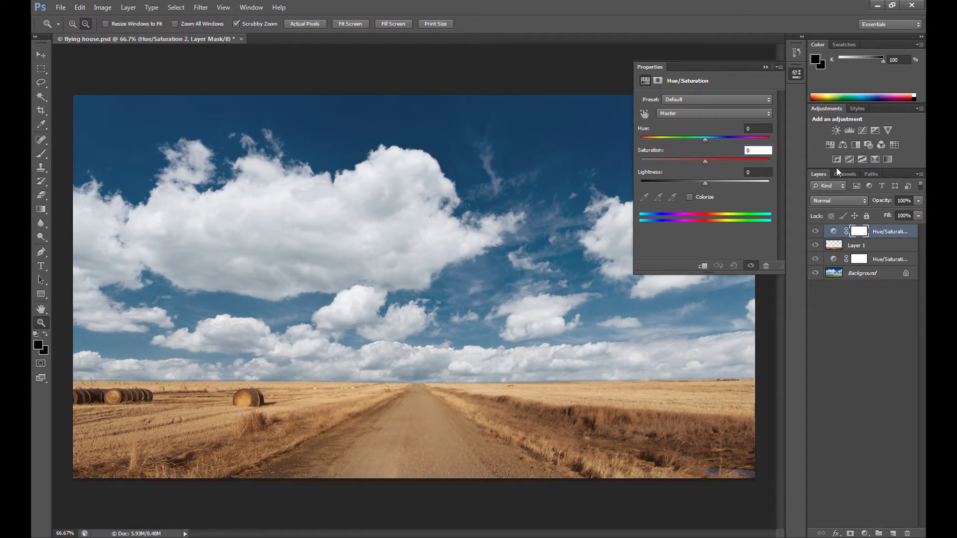
text(-4)
click(762, 63)
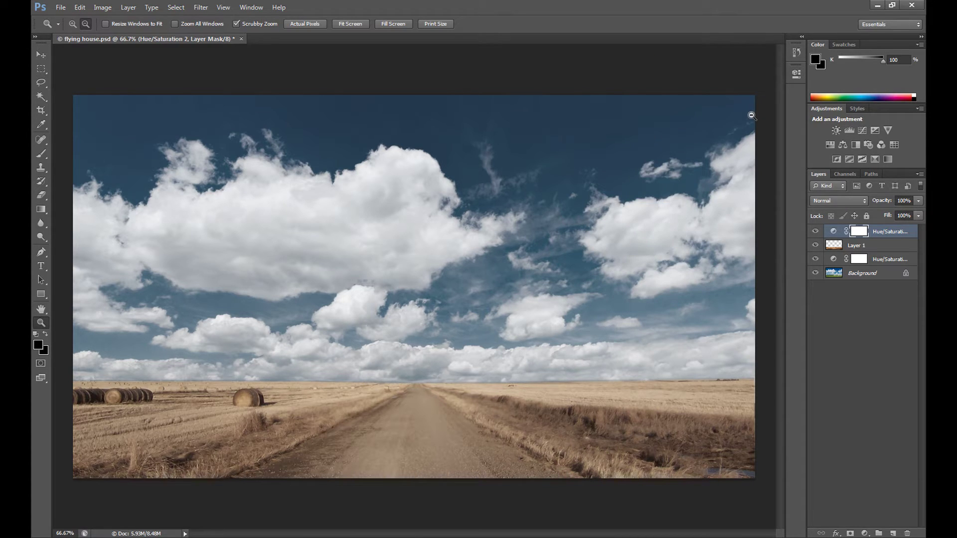
click(809, 343)
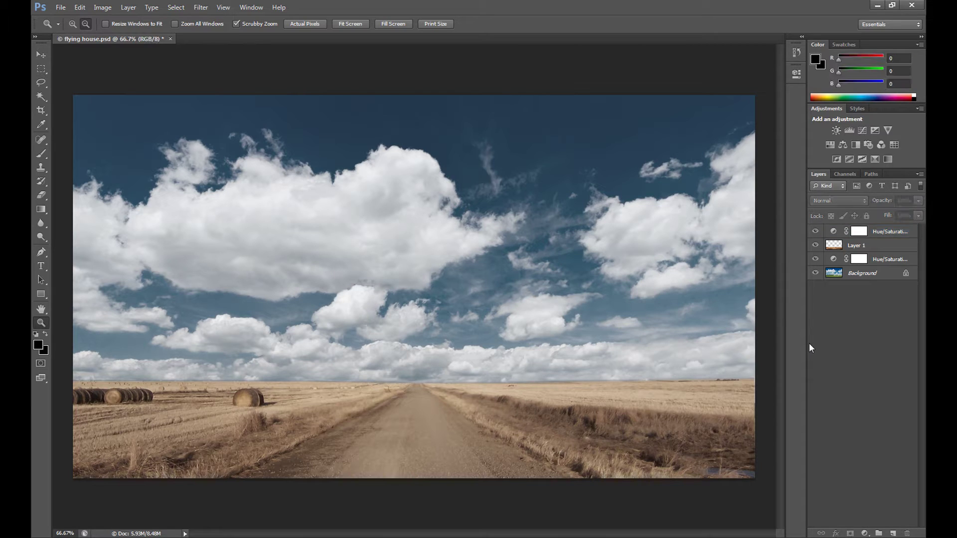
Rename Layer 1, which holds the road and field, to "field"
click(835, 246)
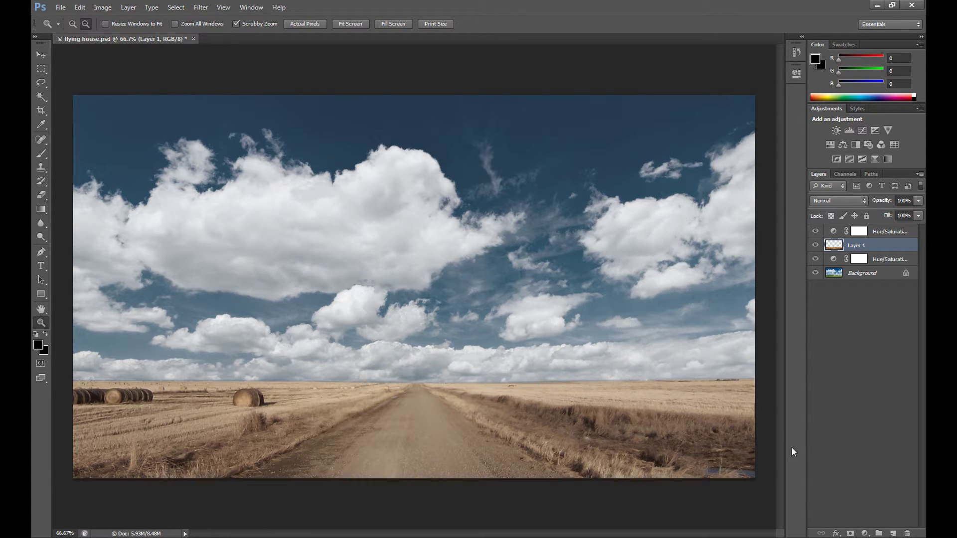
double_click(851, 246)
text(fielp)
key(Return)
double_click(852, 245)
text(field)
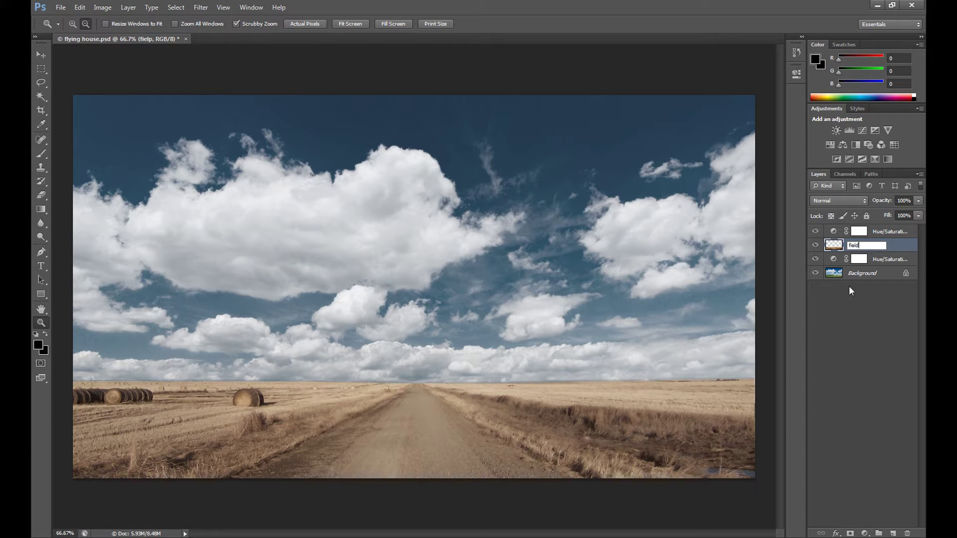
key(Return)
Mask the field layer and soften its horizon edge with short vertical Foreground to Transparent linear gradients at 48% opacity
click(850, 532)
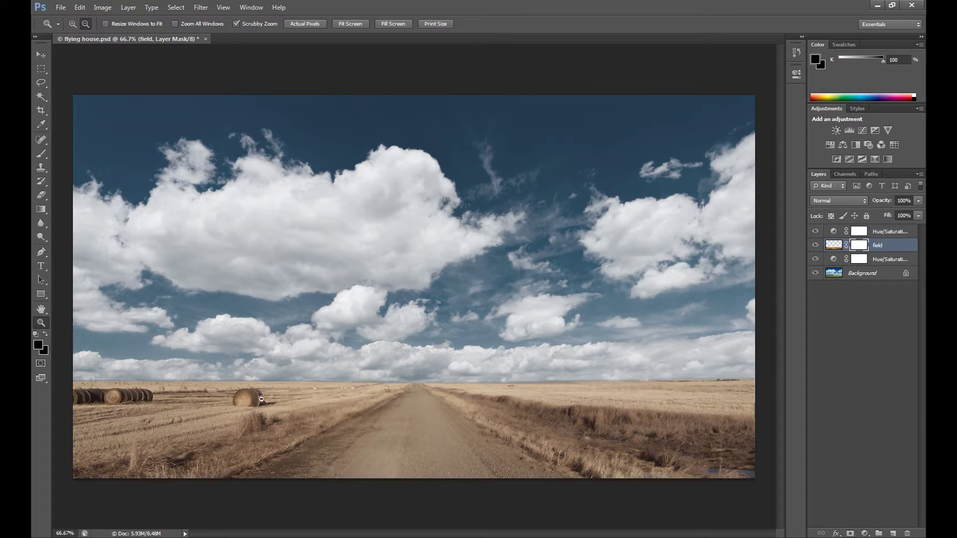
click(42, 210)
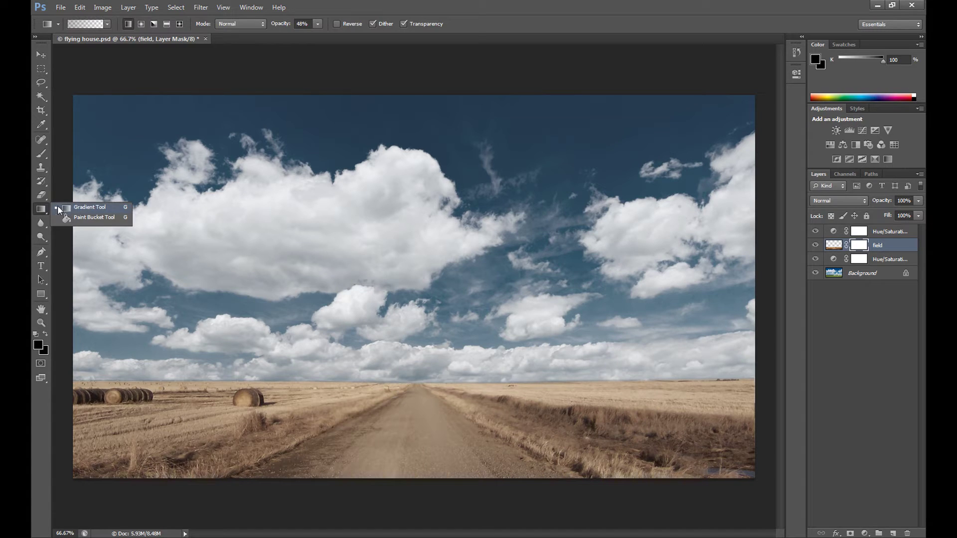
click(44, 210)
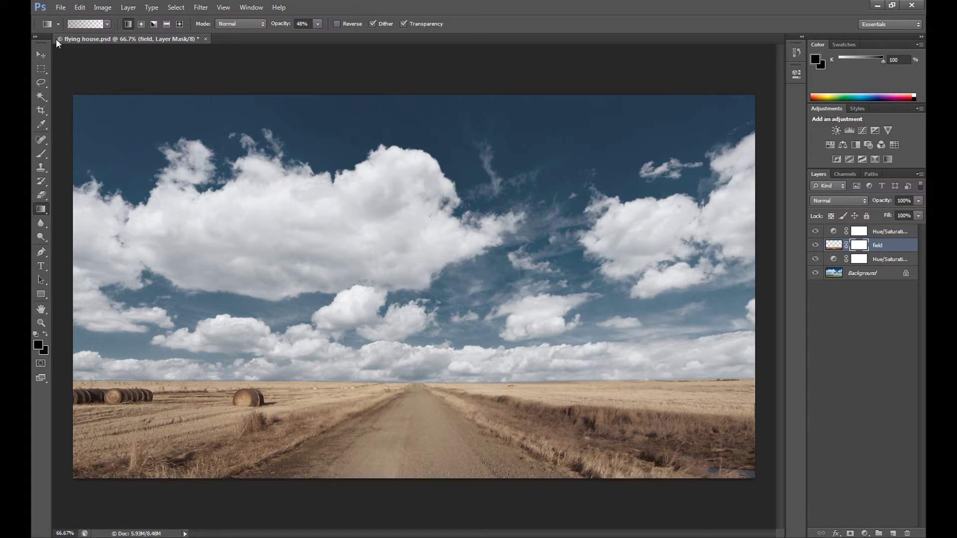
click(87, 24)
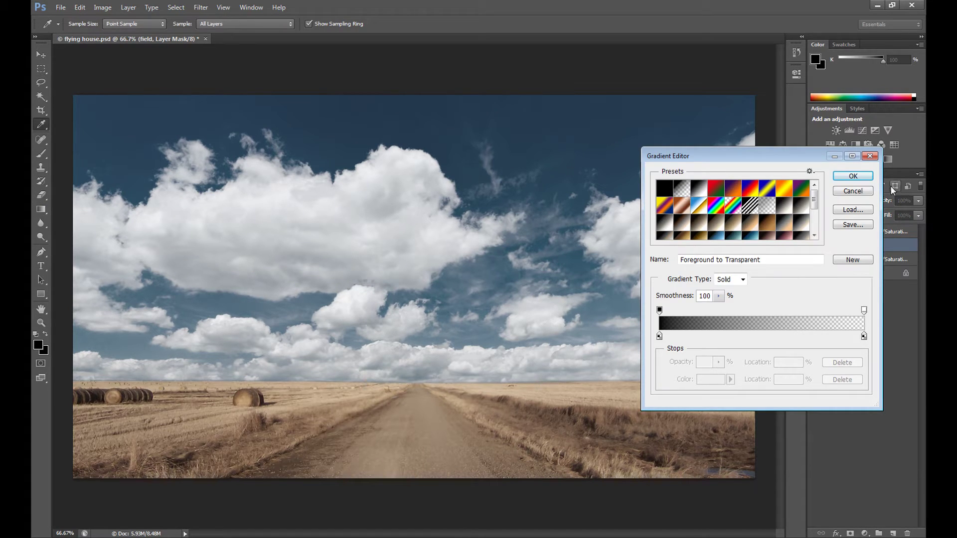
click(854, 177)
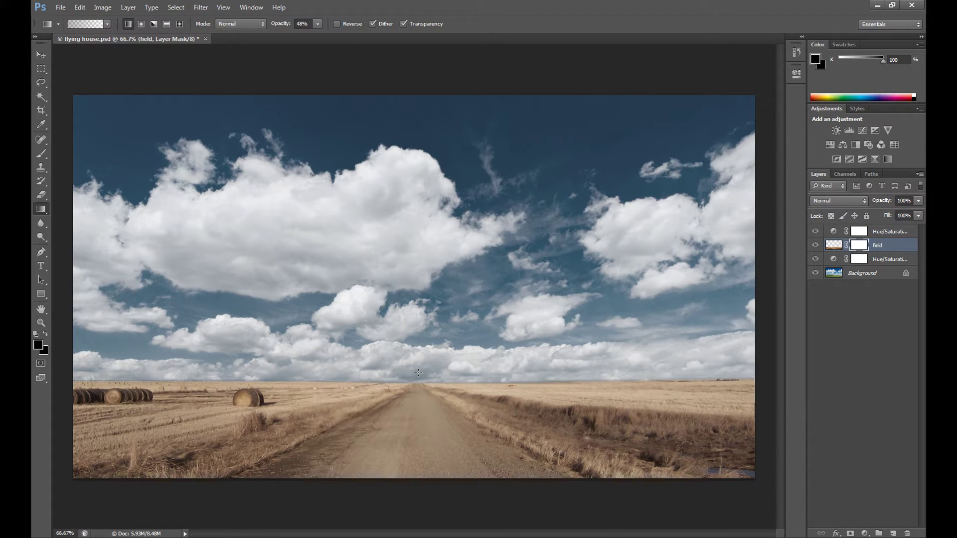
drag(418, 373, 418, 384)
drag(417, 373, 417, 387)
Add a Gradient Map adjustment layer above all other layers, blend it as Soft Light, and reduce its opacity to about half
click(867, 231)
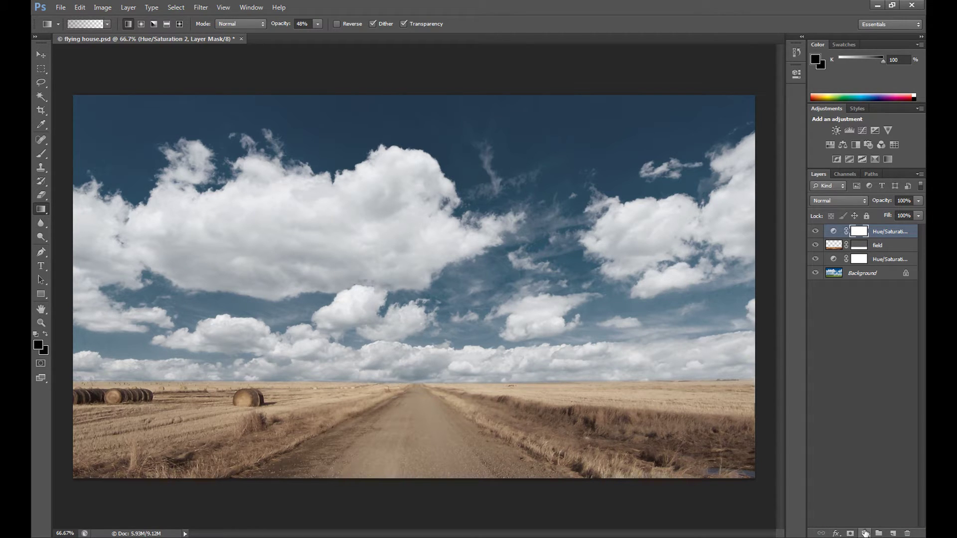
click(865, 532)
click(862, 511)
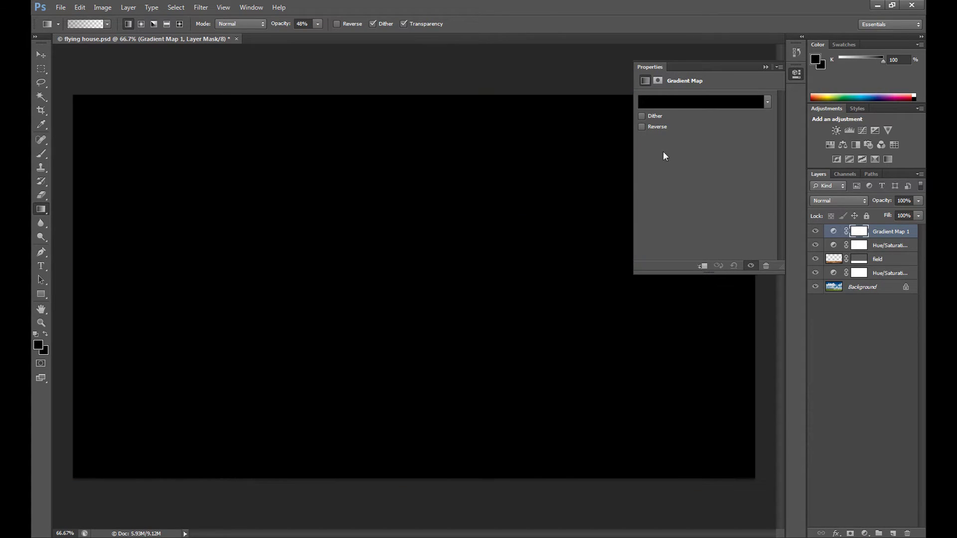
click(854, 201)
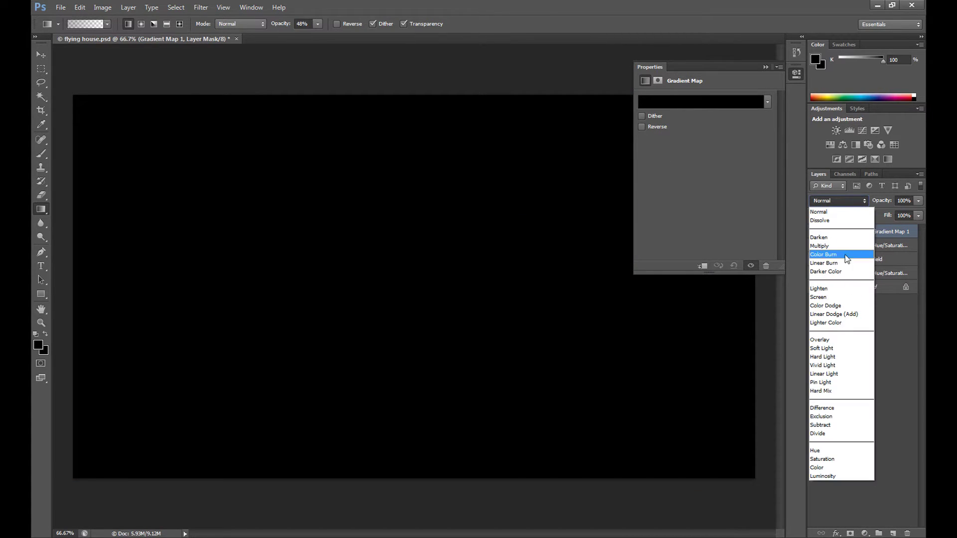
click(831, 346)
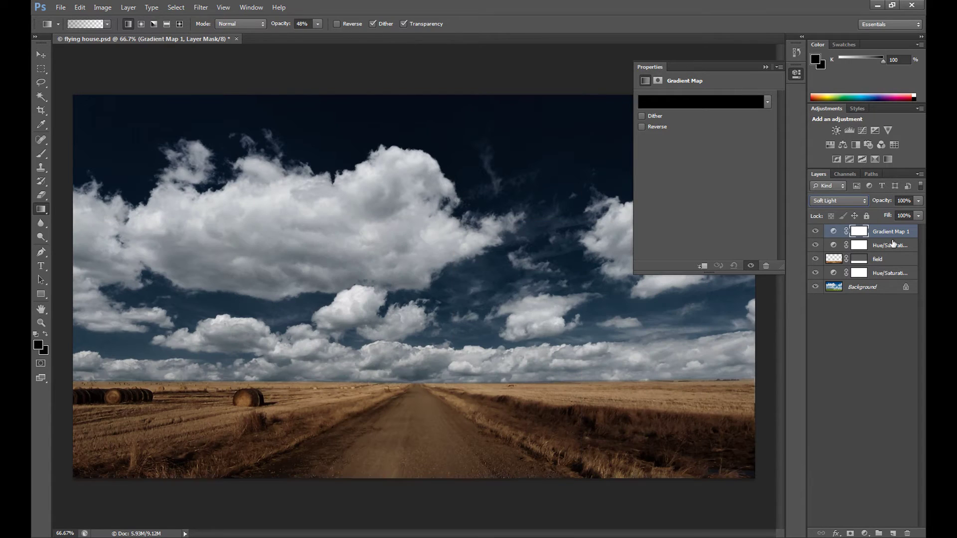
click(916, 200)
drag(893, 214, 889, 215)
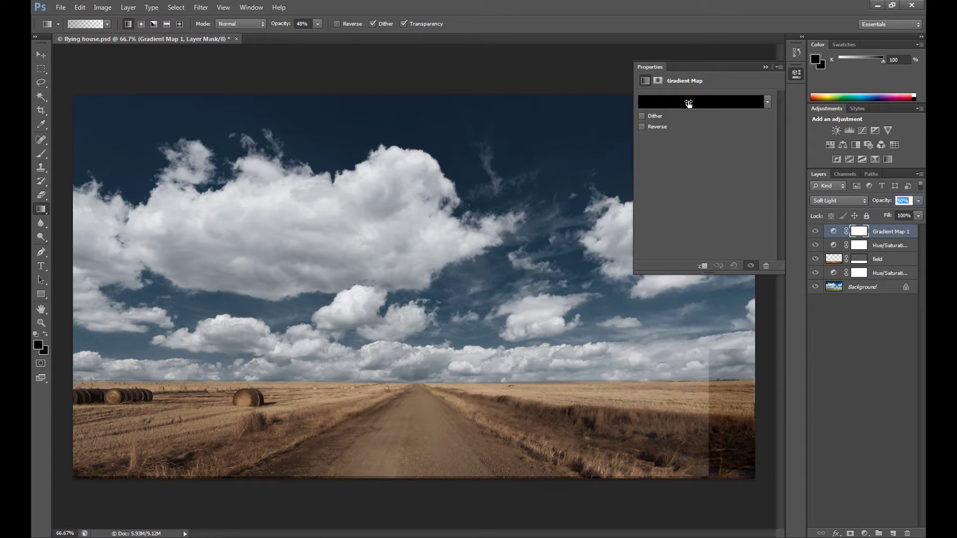
Try several presets for the gradient map's gradient, including Sepia 1 and Green, Blue, Yellow
click(688, 101)
click(685, 224)
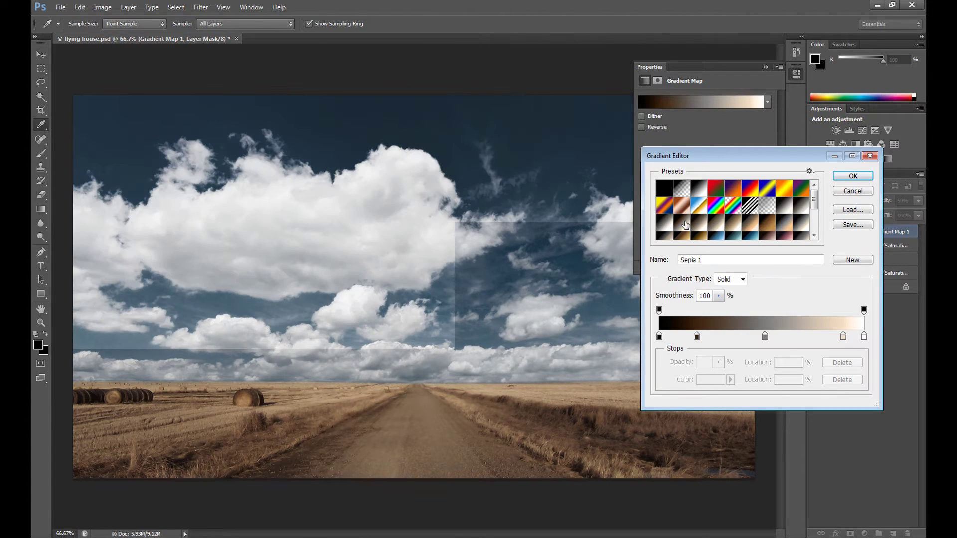
click(705, 228)
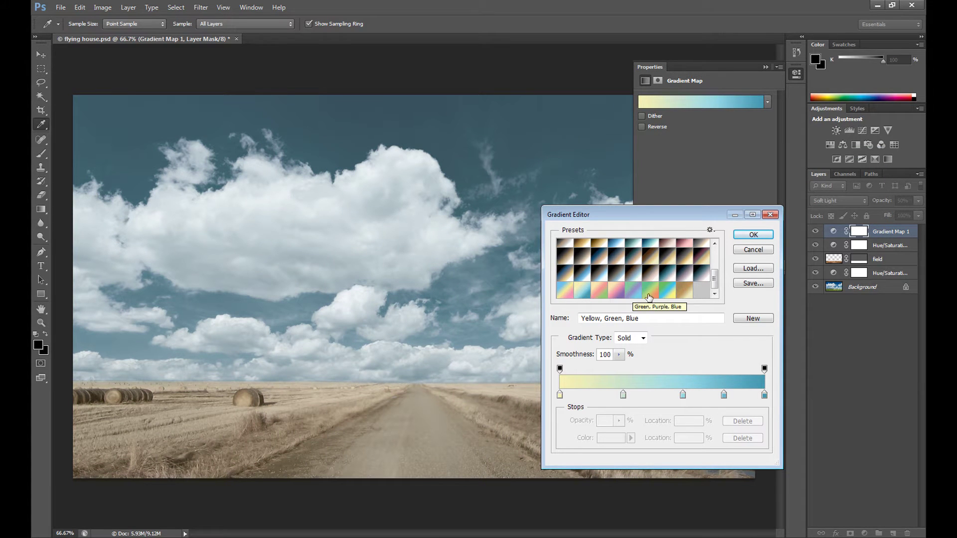
click(667, 294)
click(667, 295)
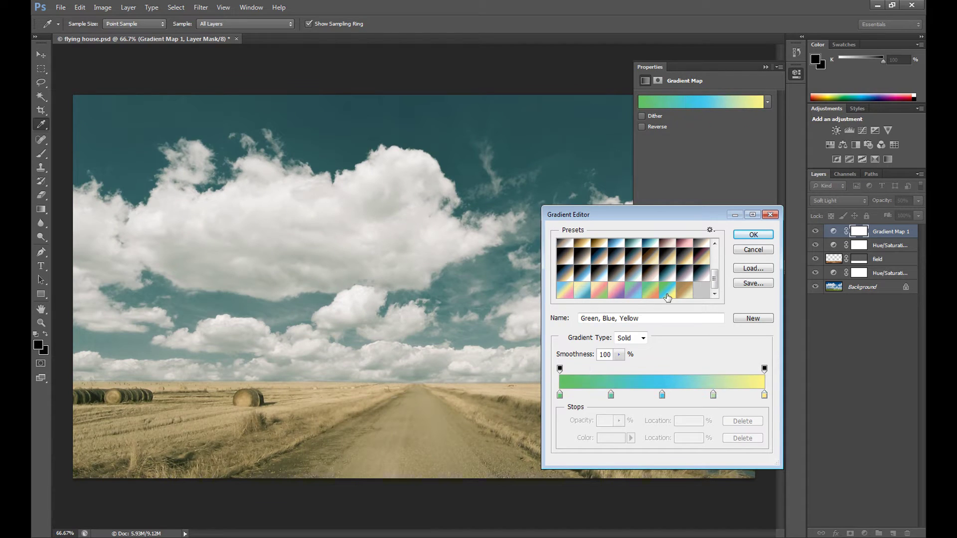
click(683, 290)
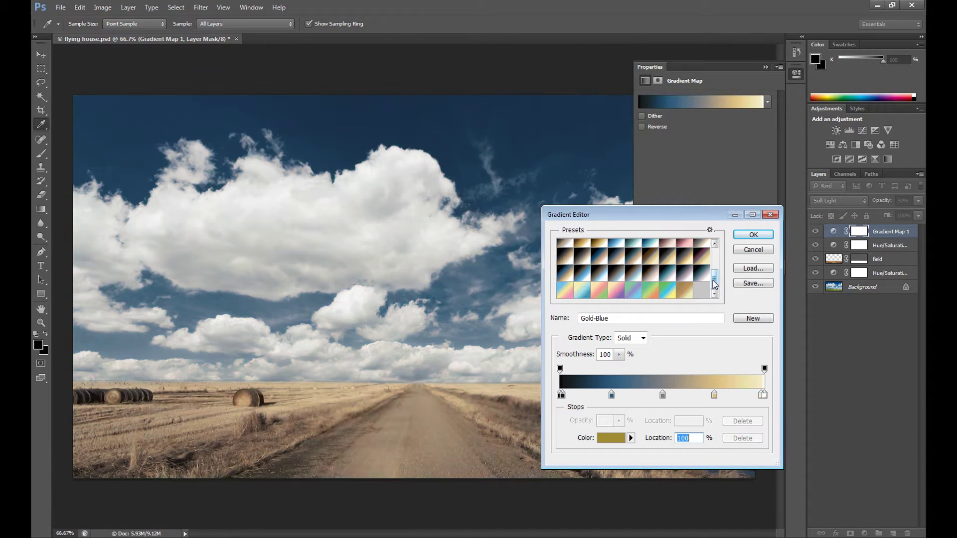
scroll(597, 253, up, 5)
Base the gradient map on the Black, White preset and recolour its black starting stop to green 5cba79
click(596, 252)
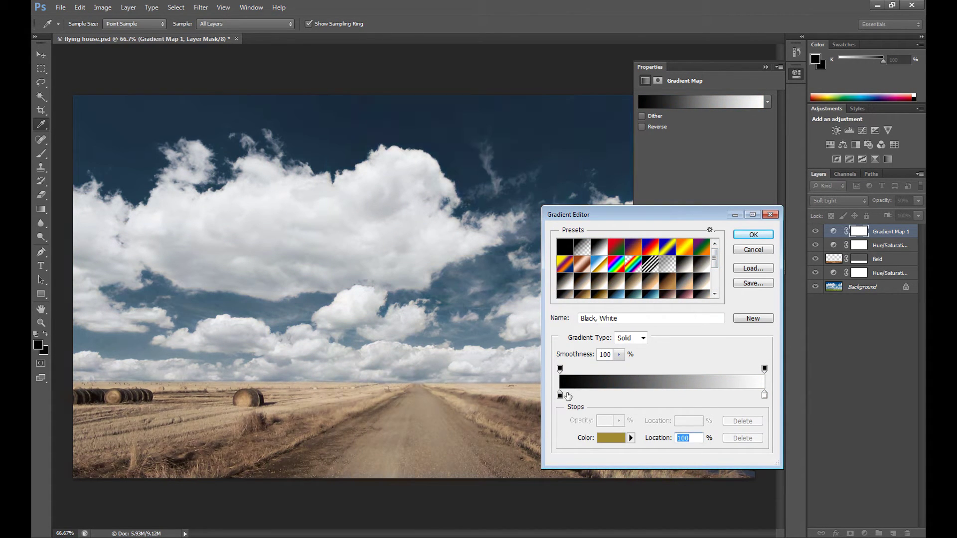
click(560, 394)
click(609, 441)
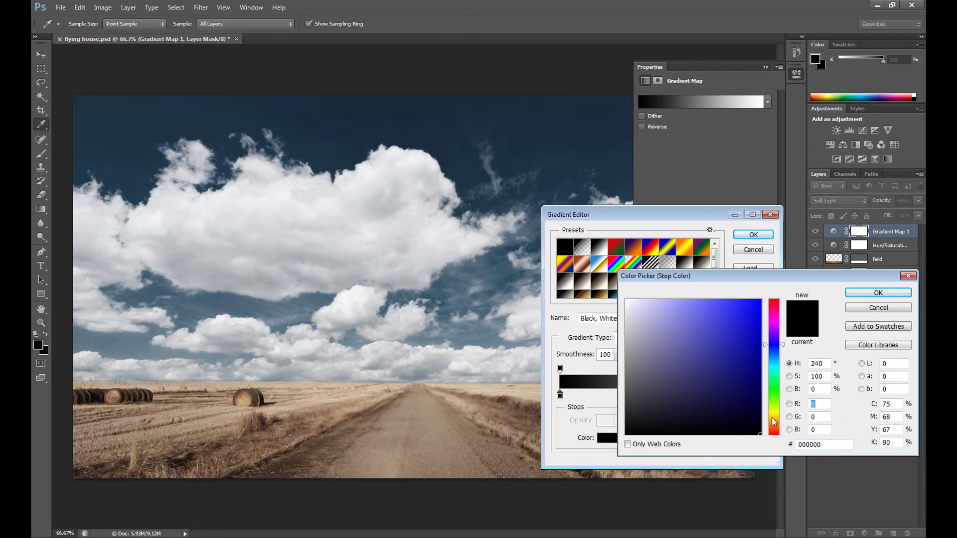
click(773, 397)
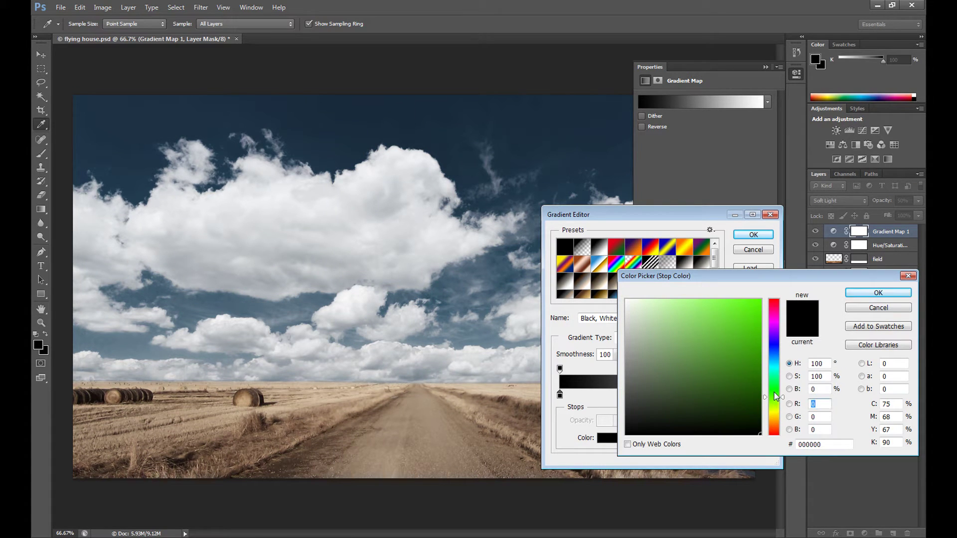
click(774, 393)
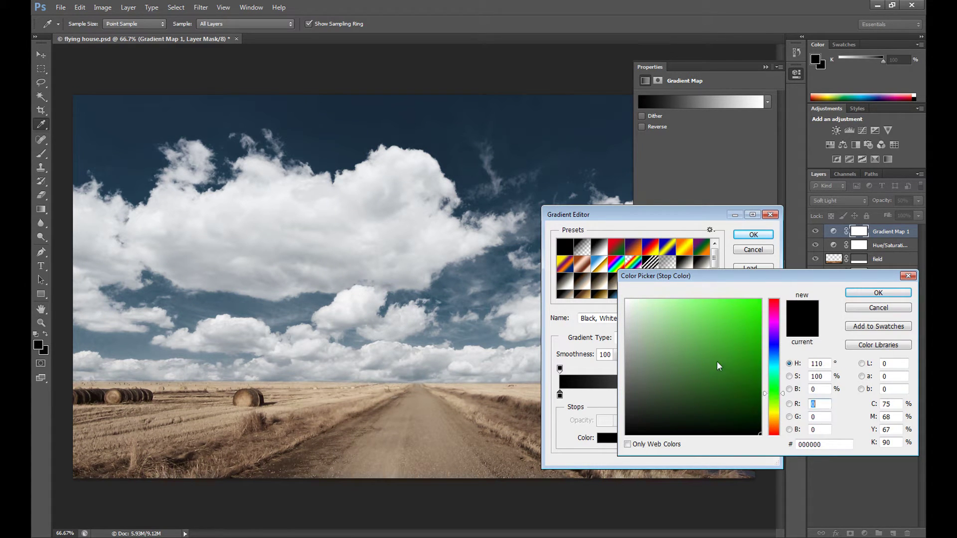
click(696, 345)
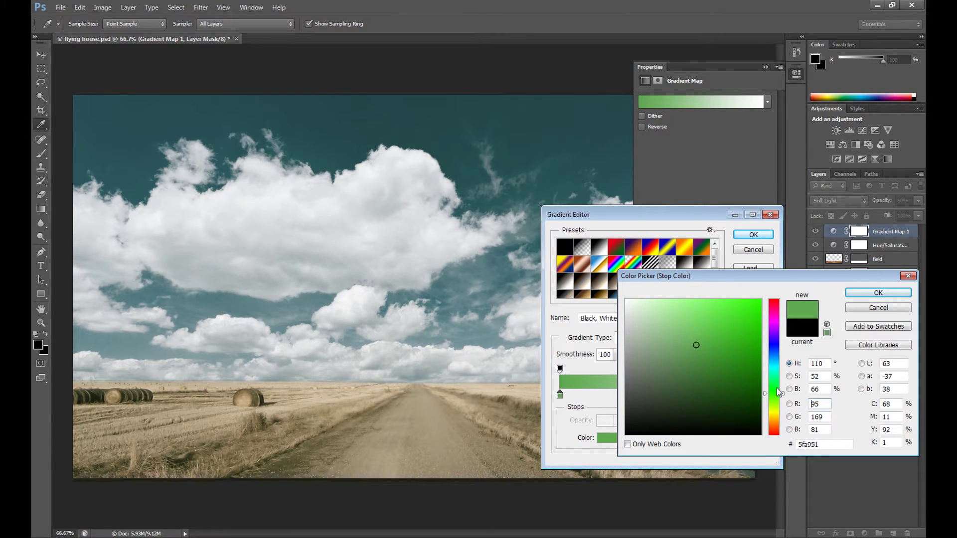
click(778, 382)
click(693, 336)
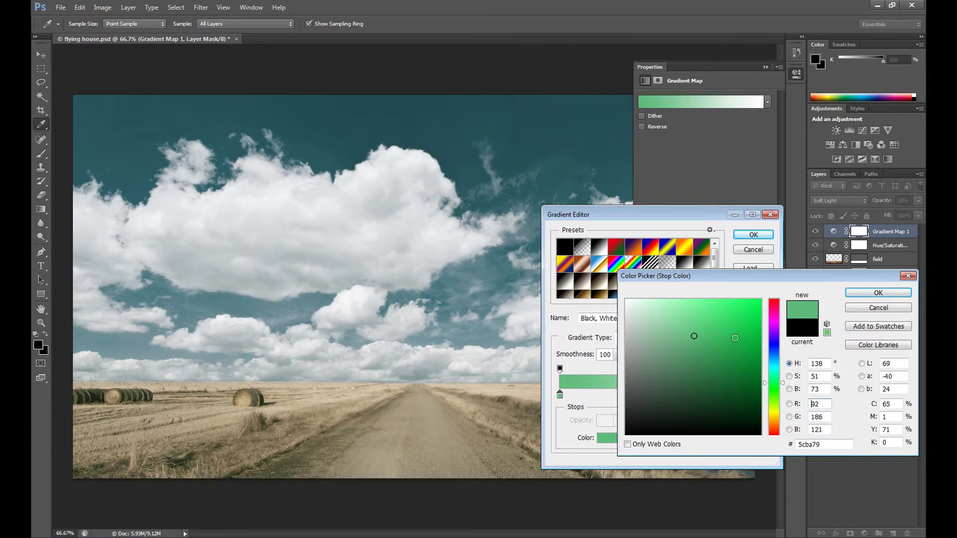
click(878, 292)
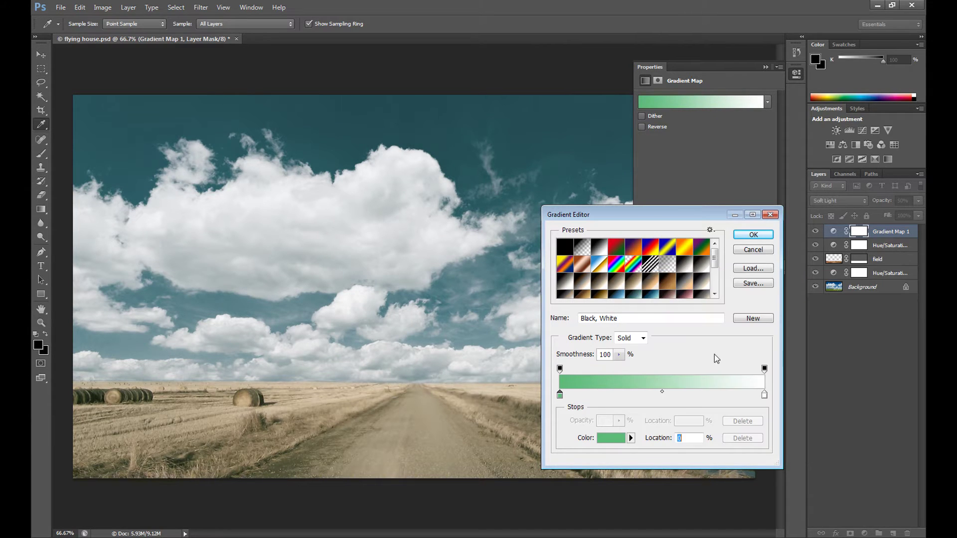
Recolour the gradient map's white end stop to a golden yellow with a hue of 49°
click(763, 397)
click(613, 438)
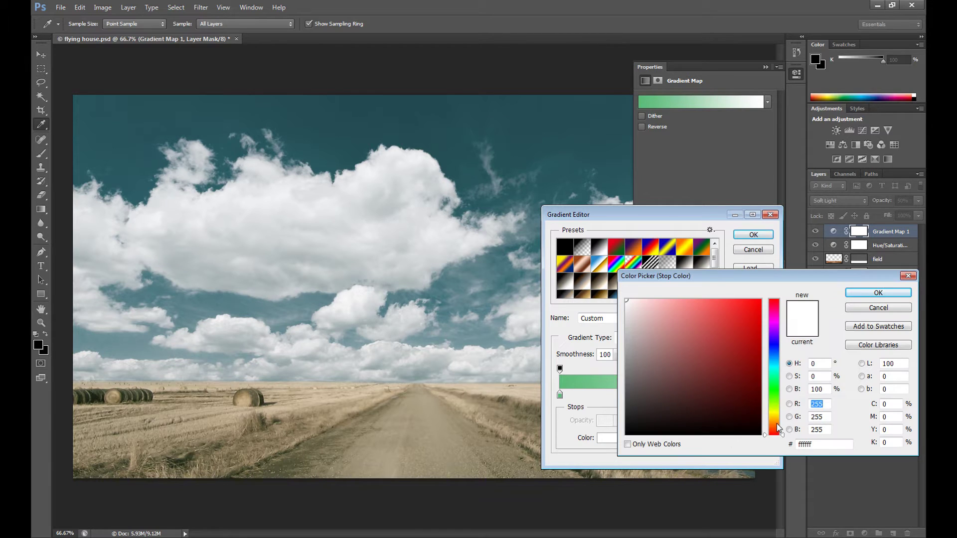
drag(776, 423, 776, 417)
click(719, 327)
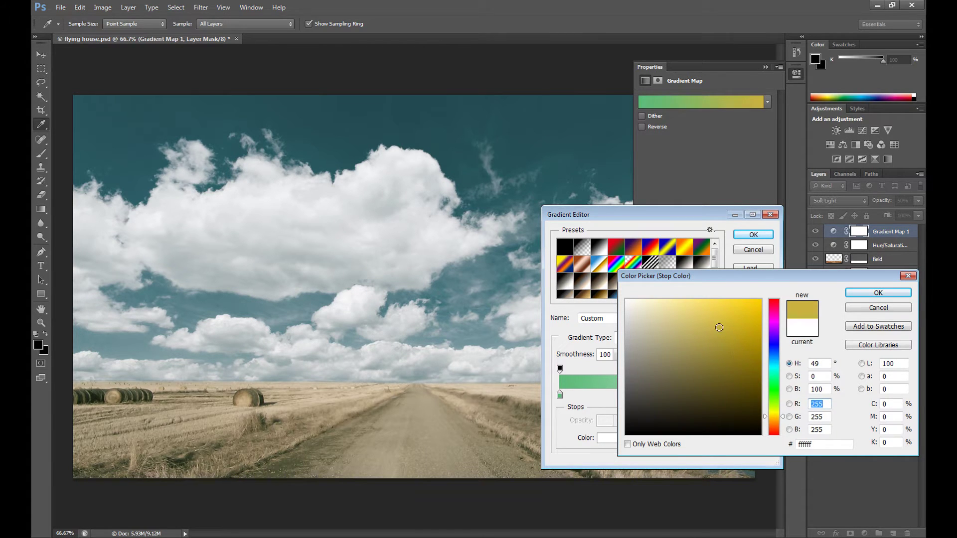
click(857, 293)
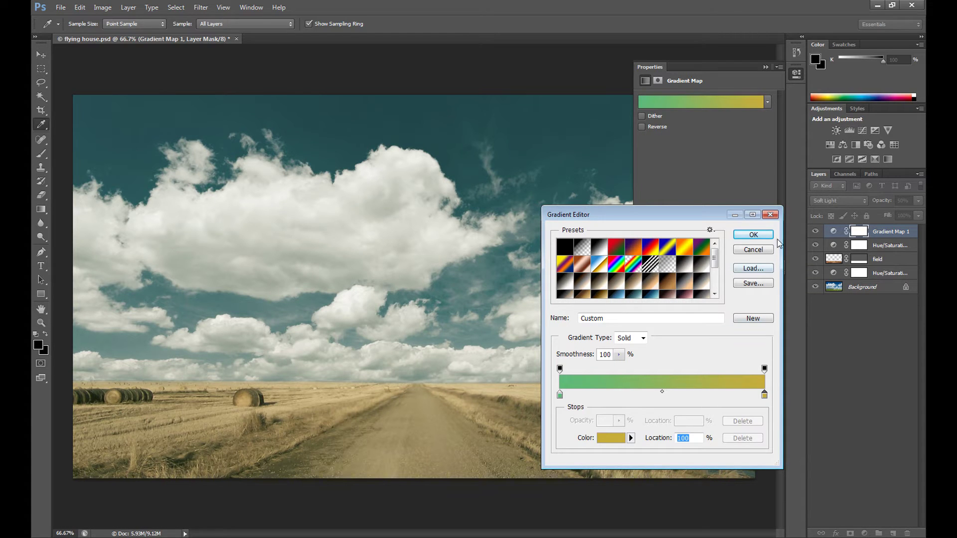
Apply the edited gradient and compare the image with the gradient map layer hidden and shown
click(753, 234)
click(816, 232)
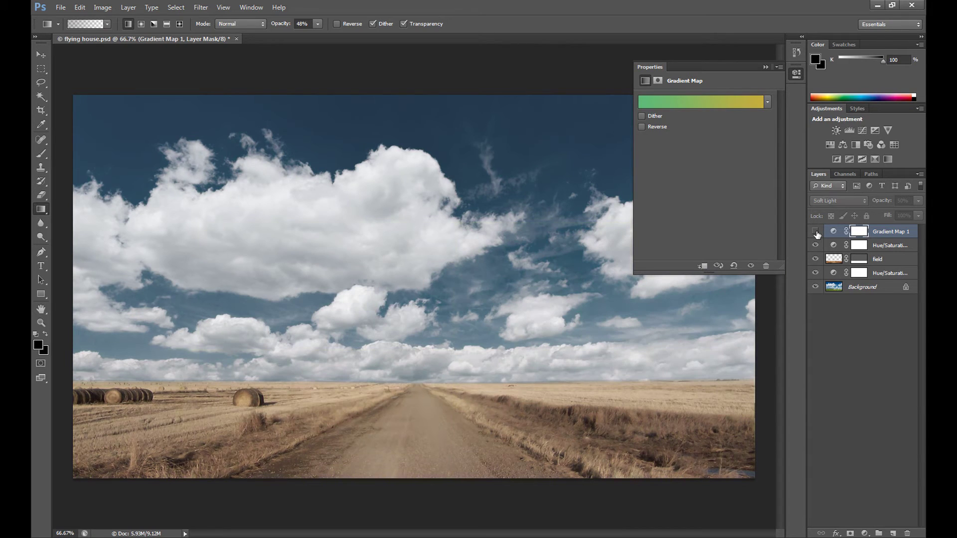
click(816, 232)
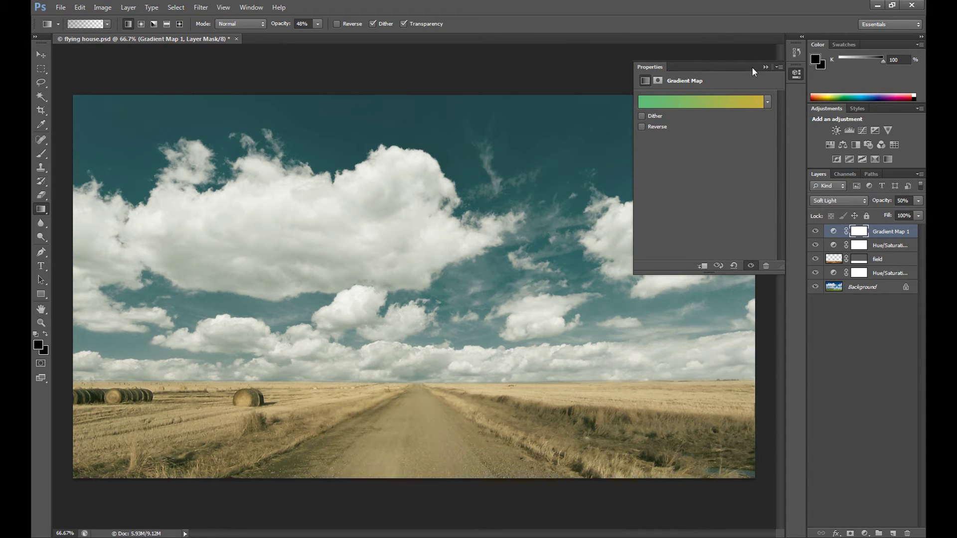
click(765, 67)
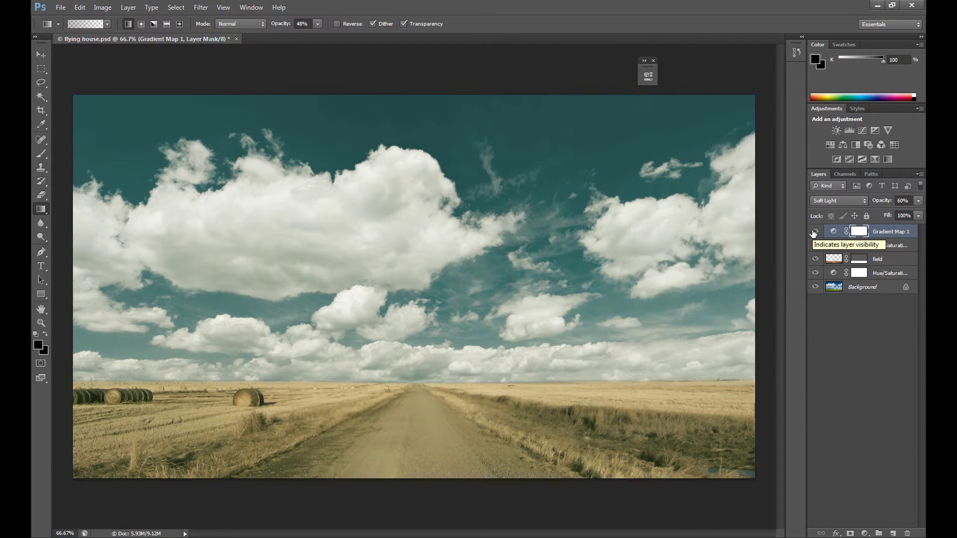
Change the gradient map layer's blend mode to Overlay at 40% opacity and compare the image with and without it
click(830, 201)
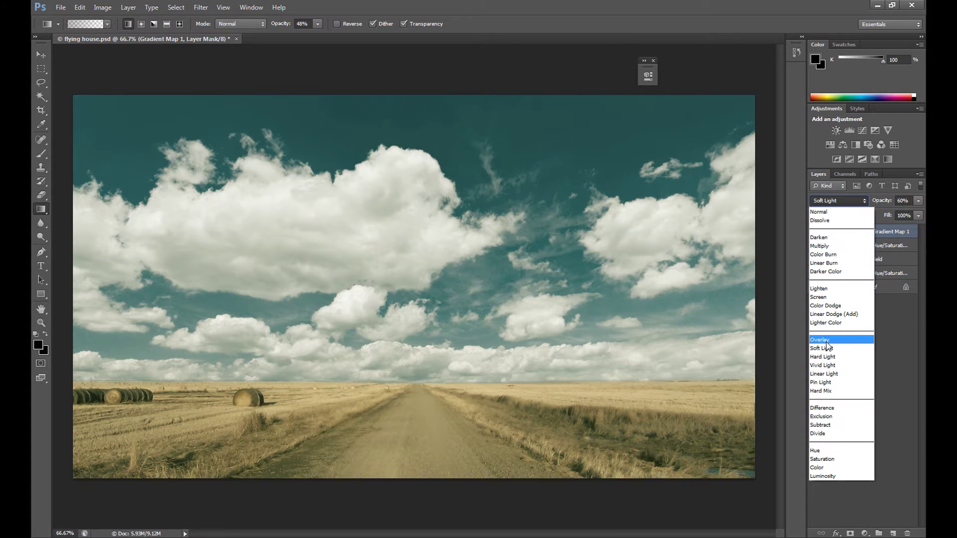
click(826, 342)
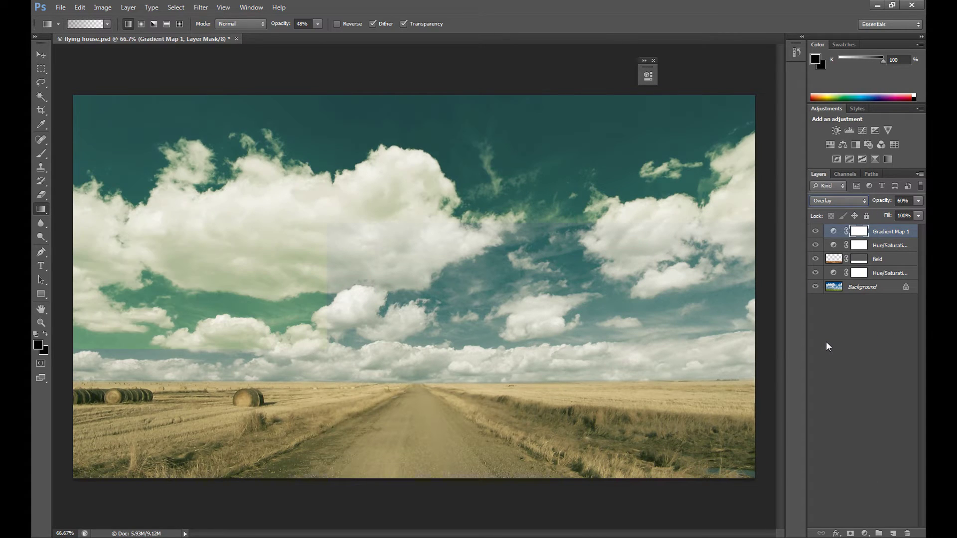
click(901, 200)
text(40)
click(815, 232)
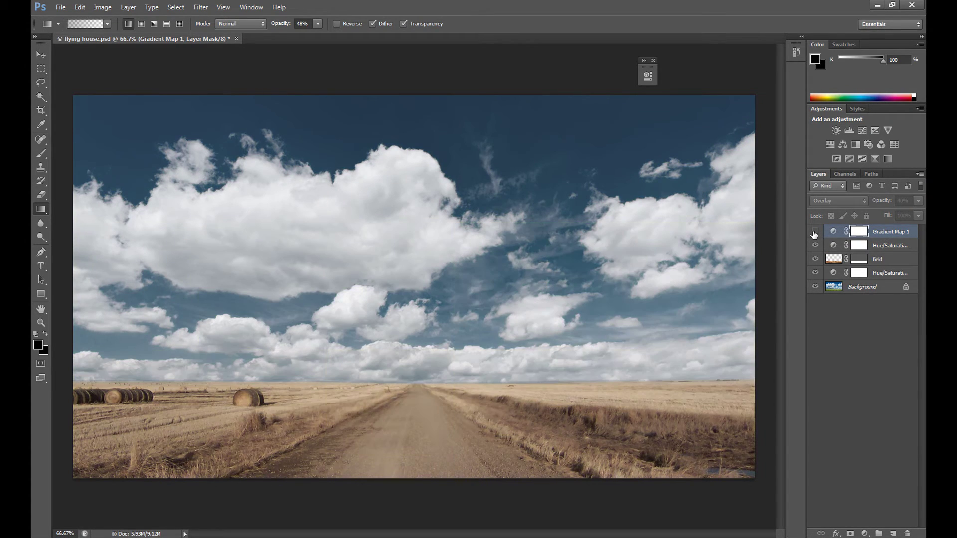
click(814, 232)
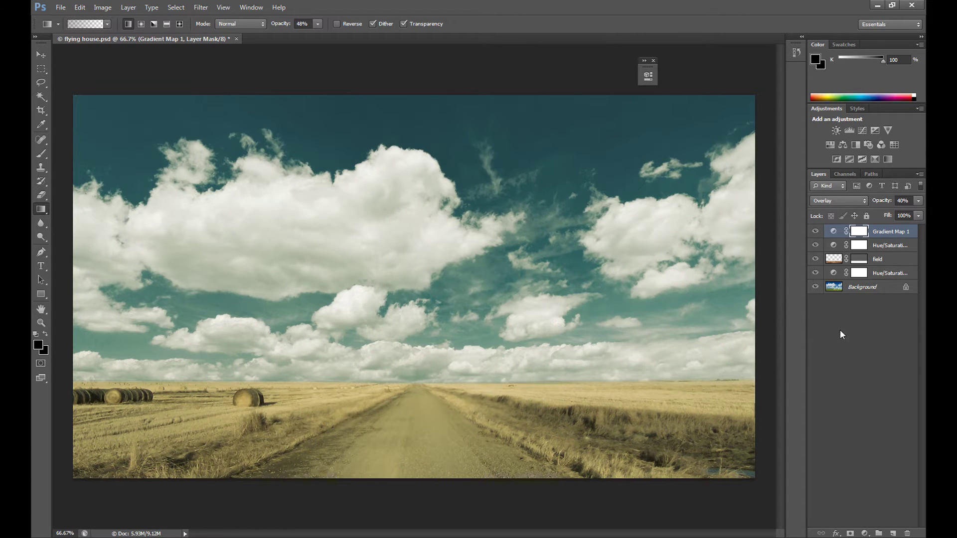
Select the field layer and open the church photo Smokey_Mountains_Stock_92_by_Fairiegoodmother from the flying house folder
click(889, 260)
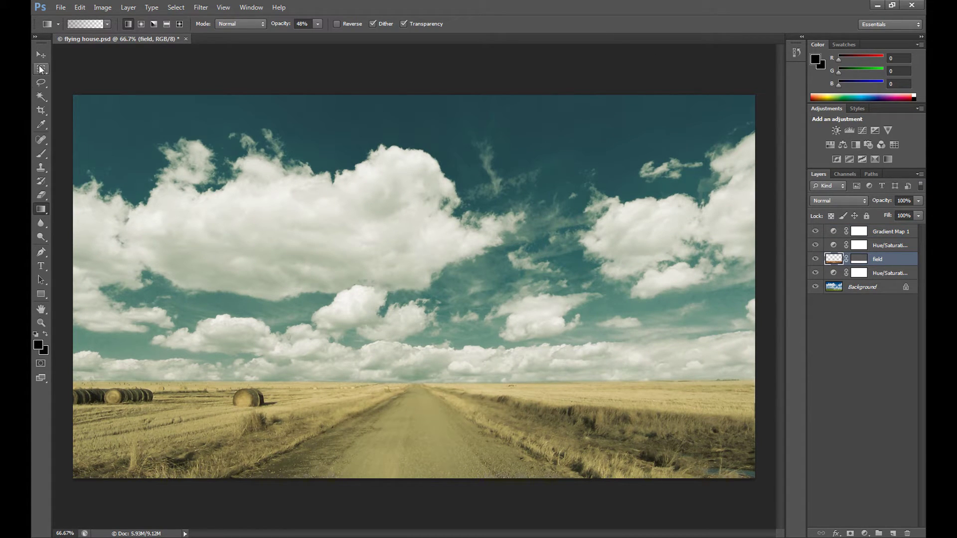
click(61, 7)
click(72, 28)
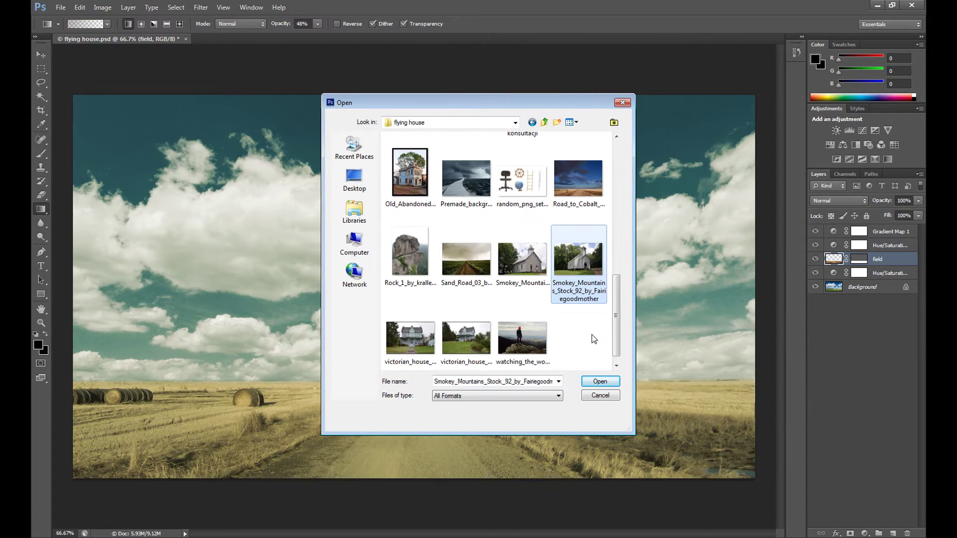
click(600, 382)
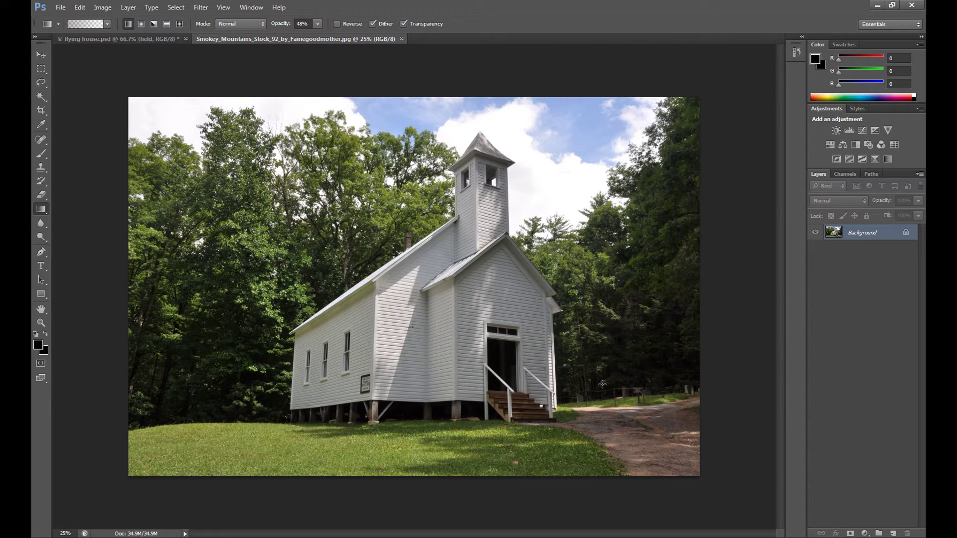
Start a Pen tool path at the church's rear lower corner and trace the bottom edge of the side wall
click(41, 252)
click(41, 322)
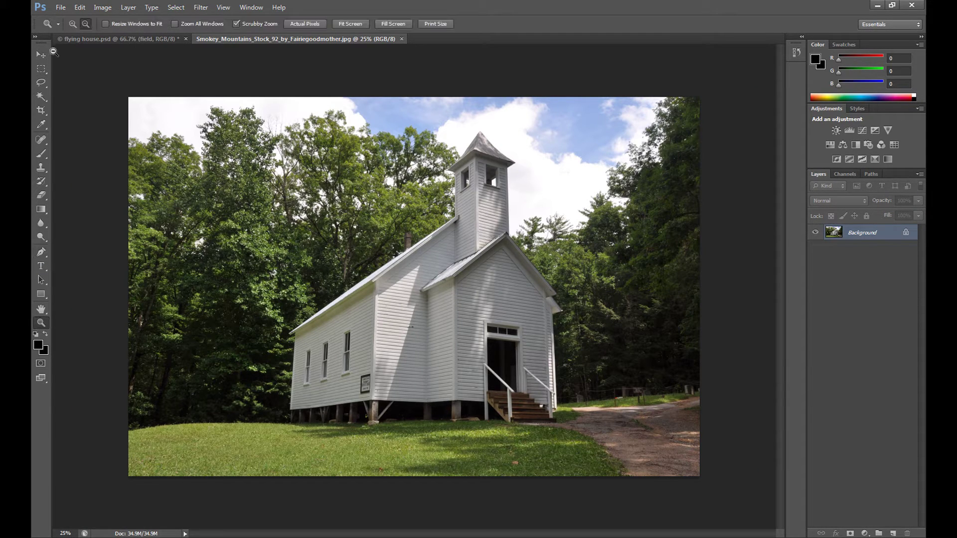
click(76, 25)
click(364, 371)
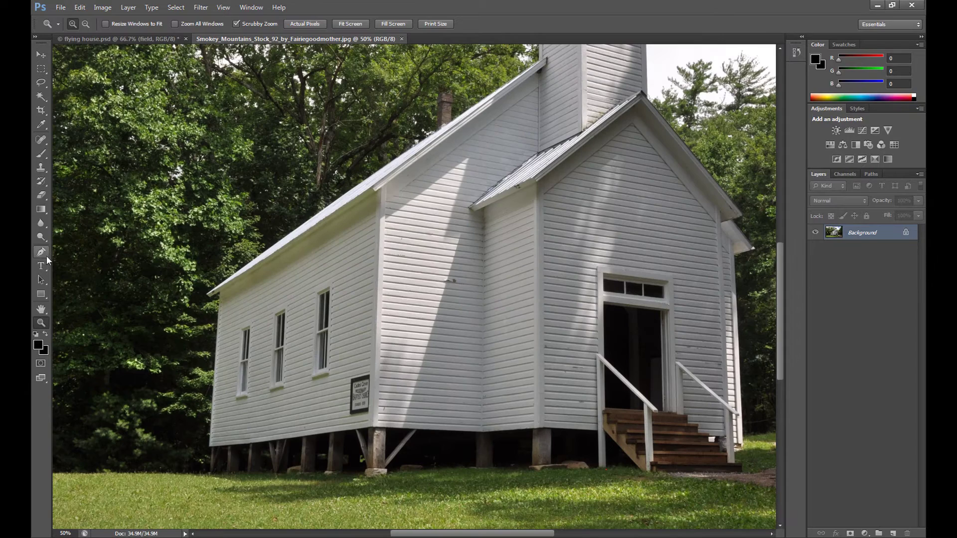
click(43, 254)
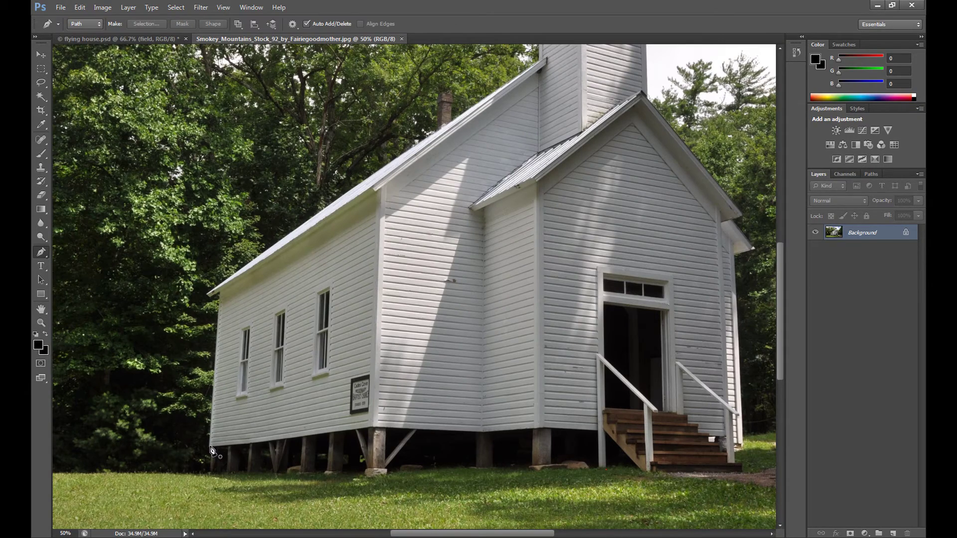
click(210, 447)
click(231, 445)
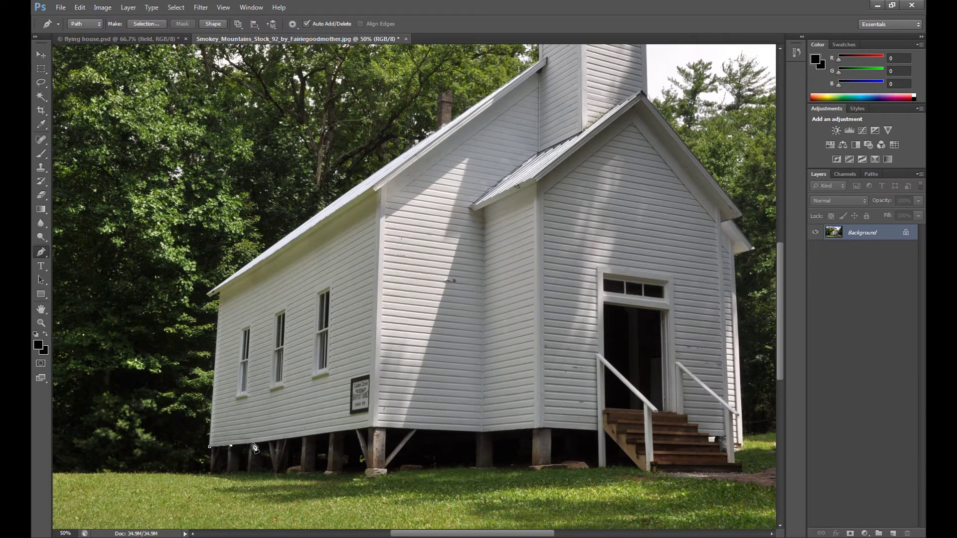
click(253, 443)
click(279, 440)
click(311, 435)
click(348, 430)
click(373, 427)
Continue the path along the bottom edge of the church's front walls to the foot of the stair railing
click(424, 429)
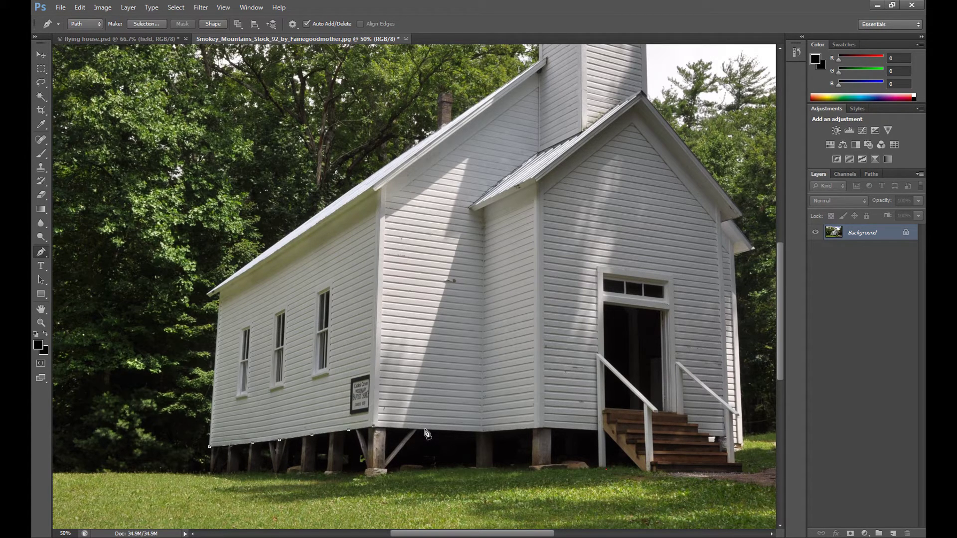
click(456, 430)
click(484, 431)
click(515, 430)
click(541, 427)
click(581, 429)
click(597, 430)
click(599, 467)
click(605, 468)
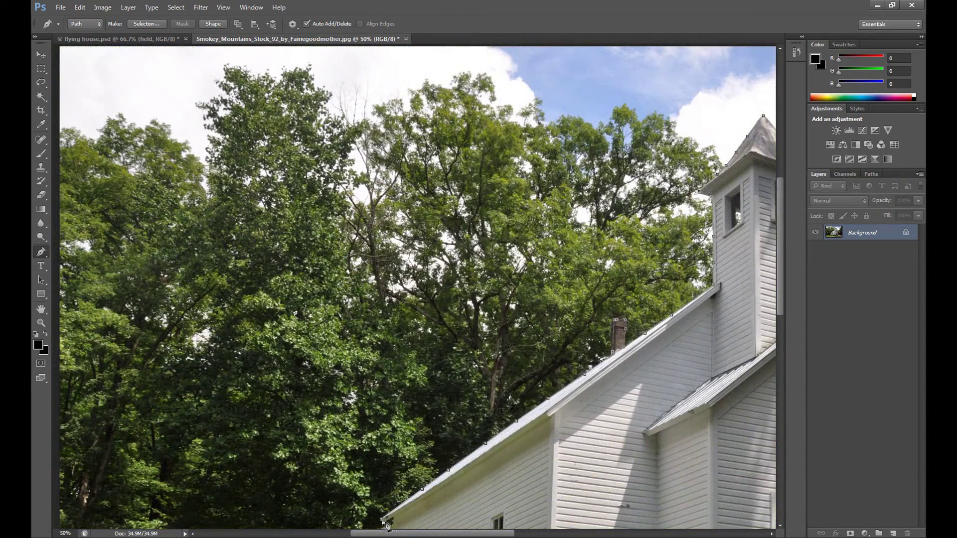
Close the path down the rear edge of the church's side wall and convert it to a new anti-aliased selection
drag(779, 307, 783, 366)
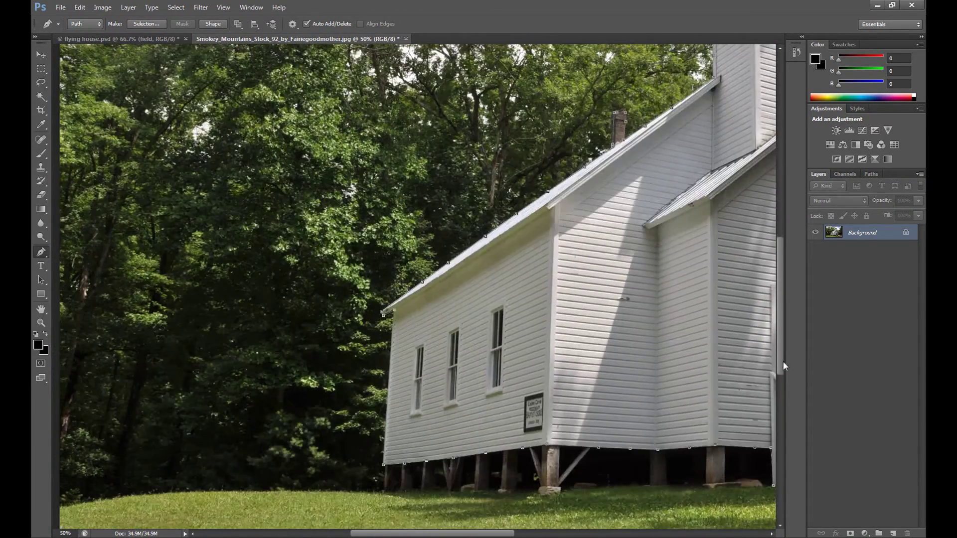
click(390, 359)
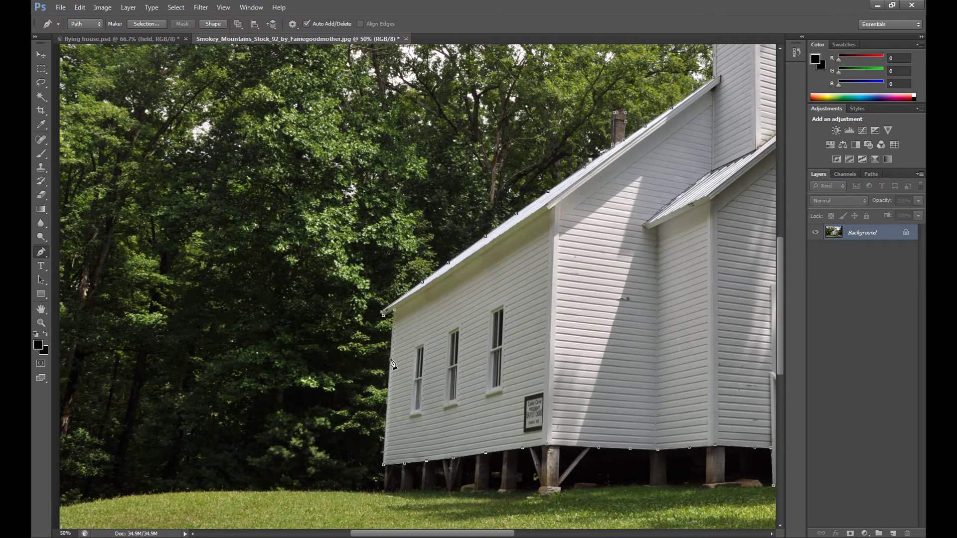
click(388, 405)
click(385, 436)
click(384, 468)
right_click(544, 319)
click(587, 367)
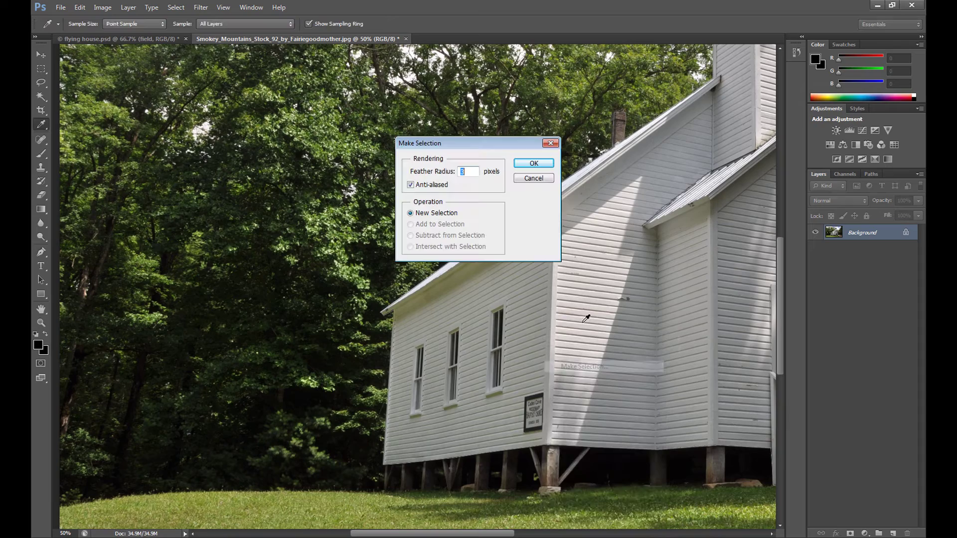
click(533, 164)
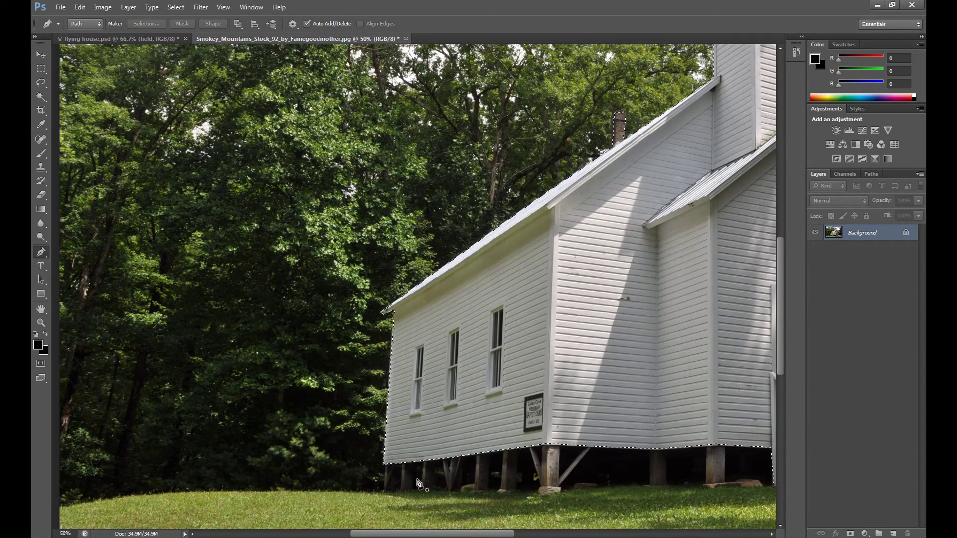
Cut the selected church to its own layer and hide the Background layer
click(41, 69)
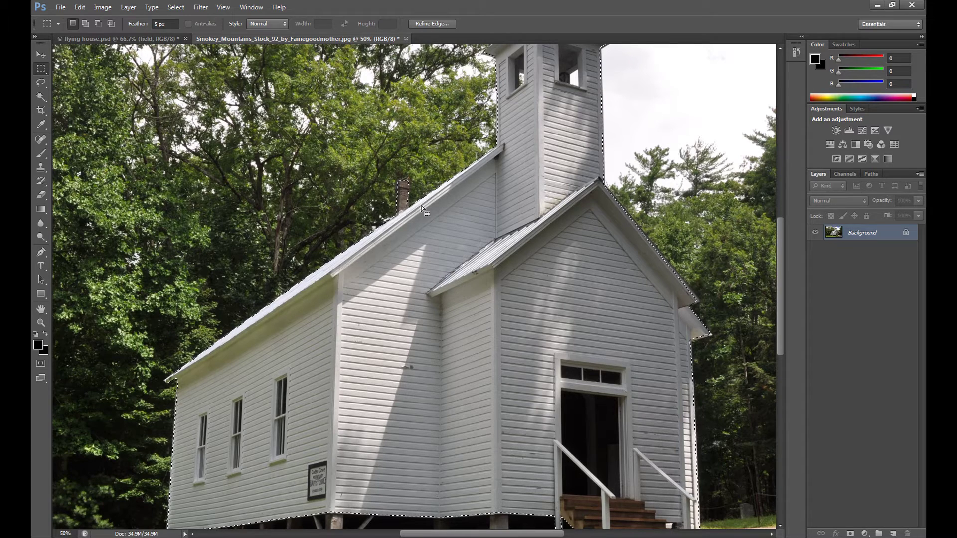
right_click(433, 248)
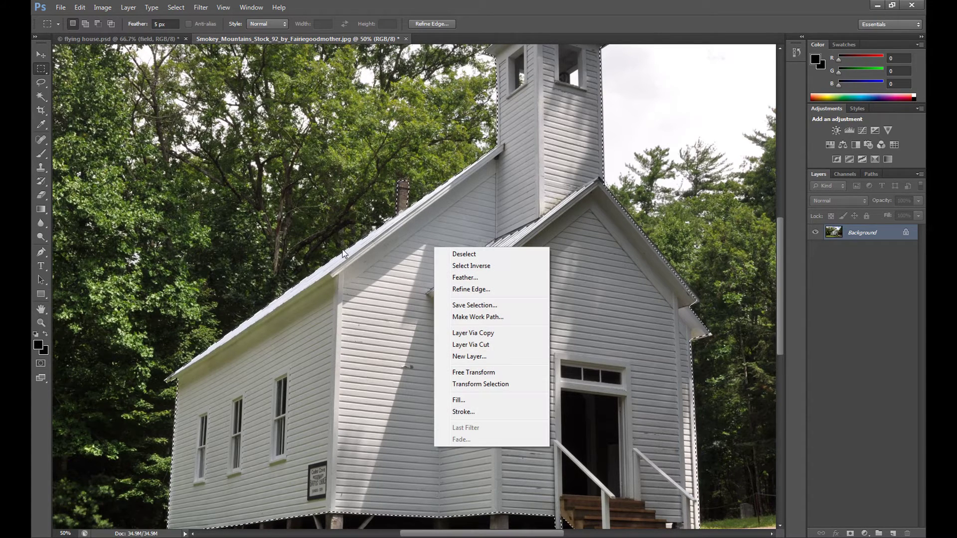
click(390, 5)
right_click(413, 282)
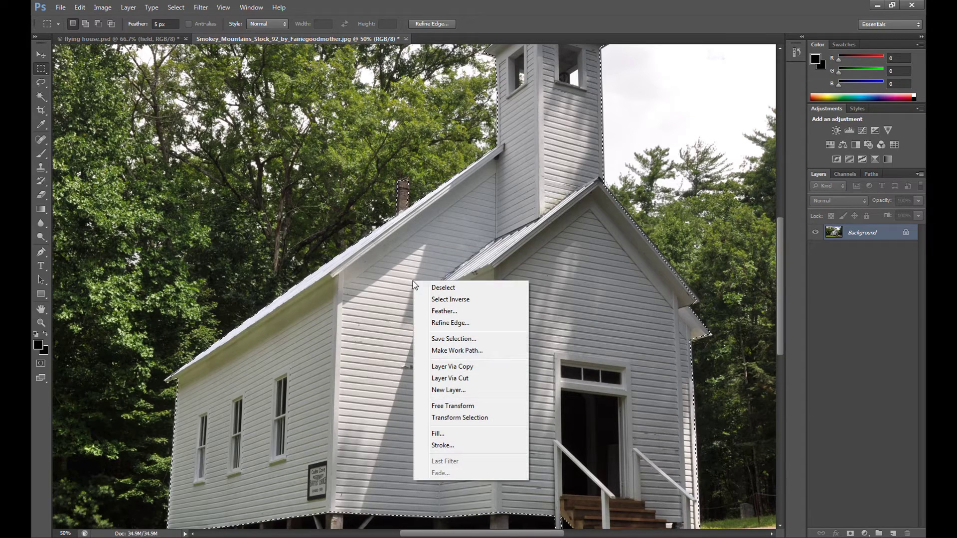
click(473, 379)
click(815, 247)
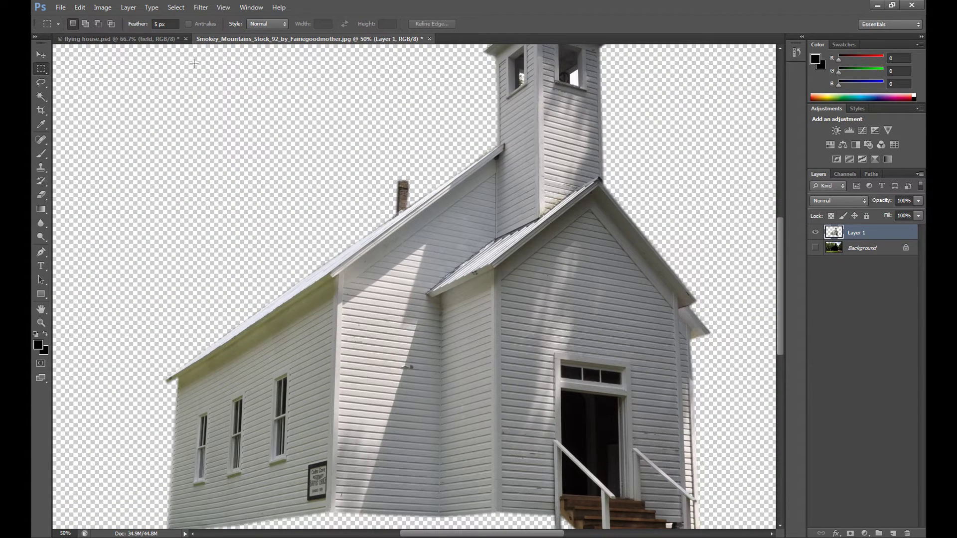
Resize the image to 1000 pixels wide and move the church into flying house.psd, directly above the field layer
click(102, 7)
click(128, 84)
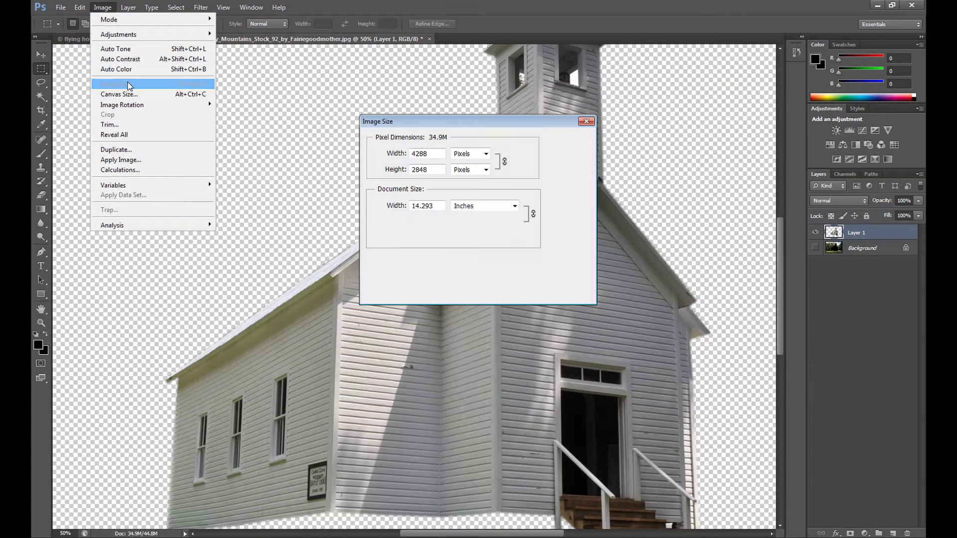
text(1000)
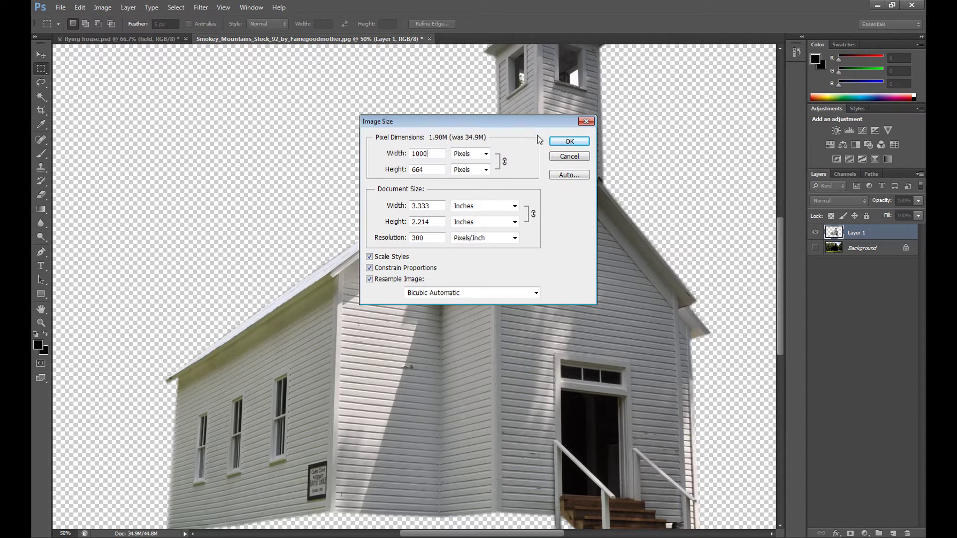
click(566, 144)
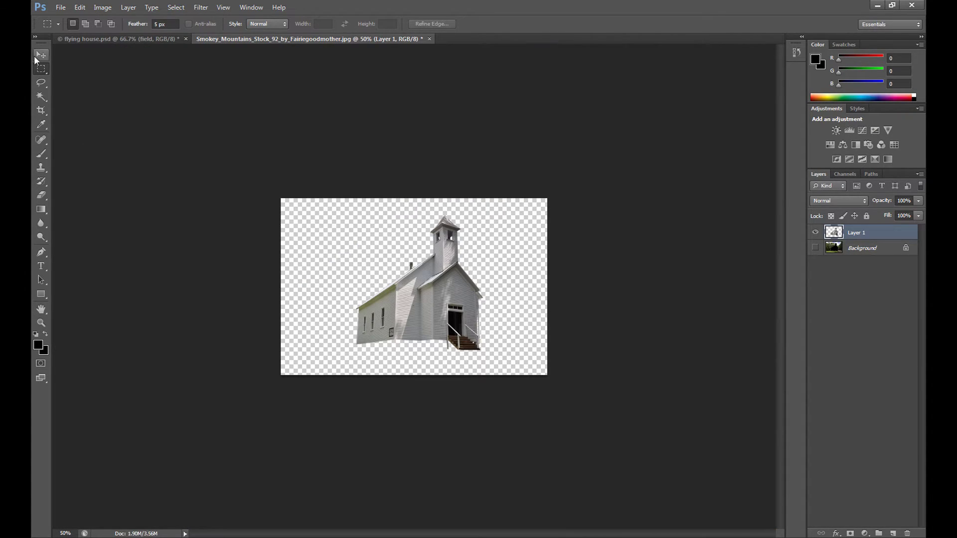
click(40, 55)
drag(454, 315, 468, 291)
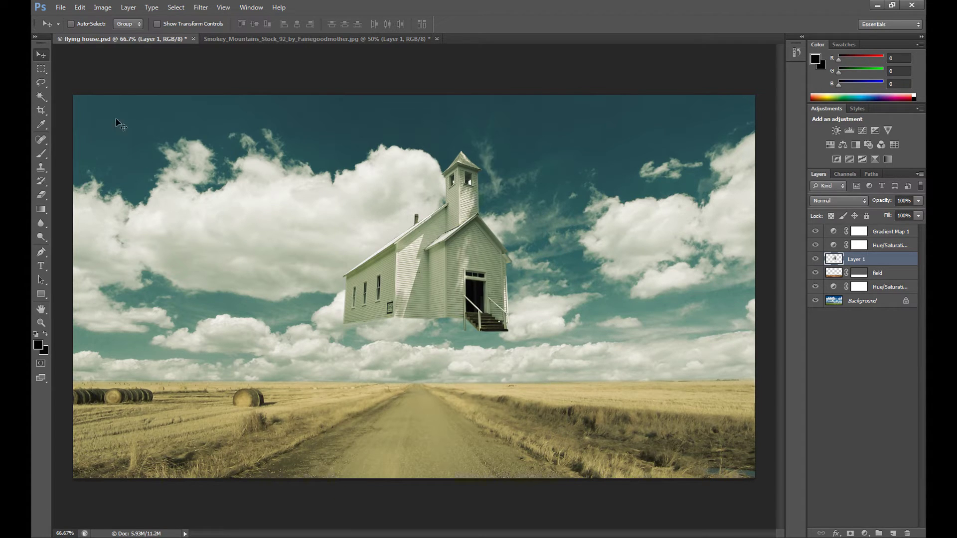
Flip the church horizontally and scale it down proportionally with Free Transform
click(46, 72)
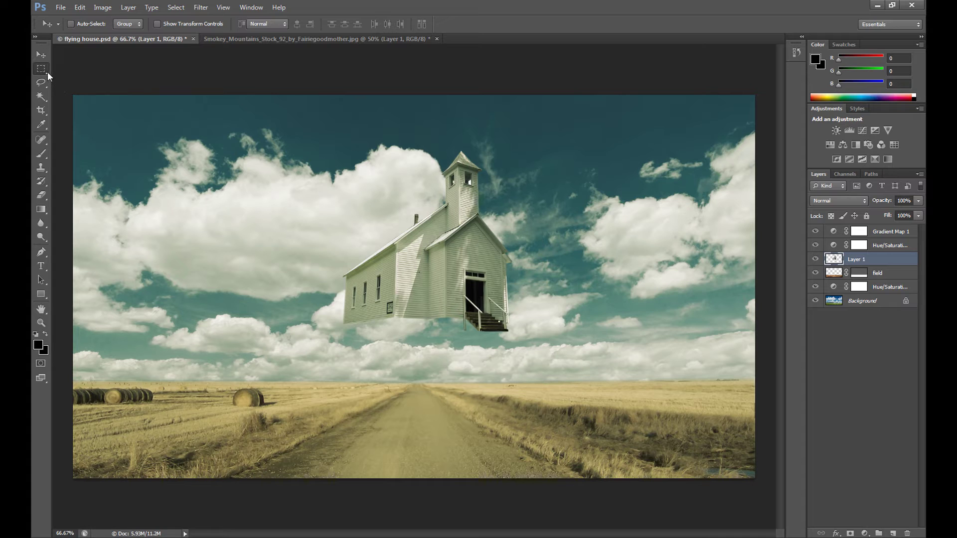
right_click(447, 285)
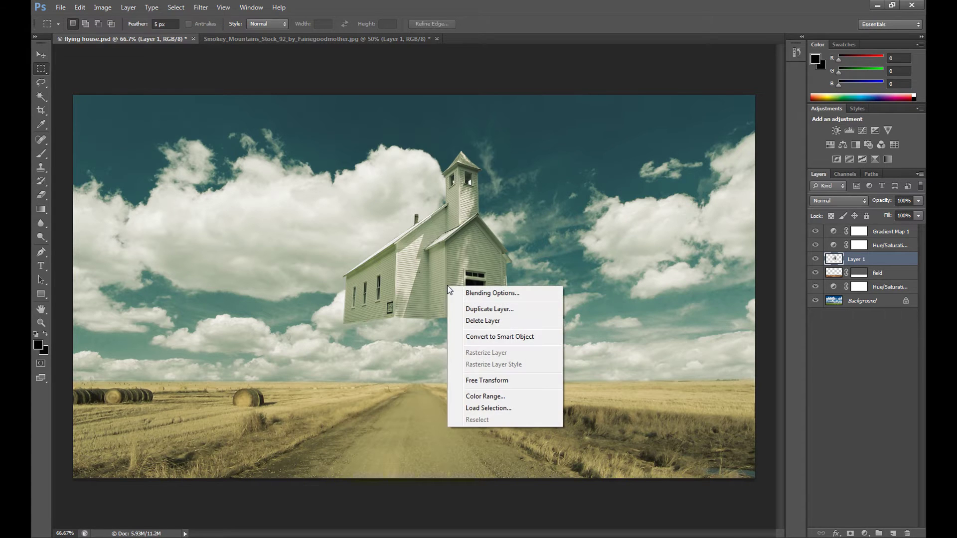
click(483, 381)
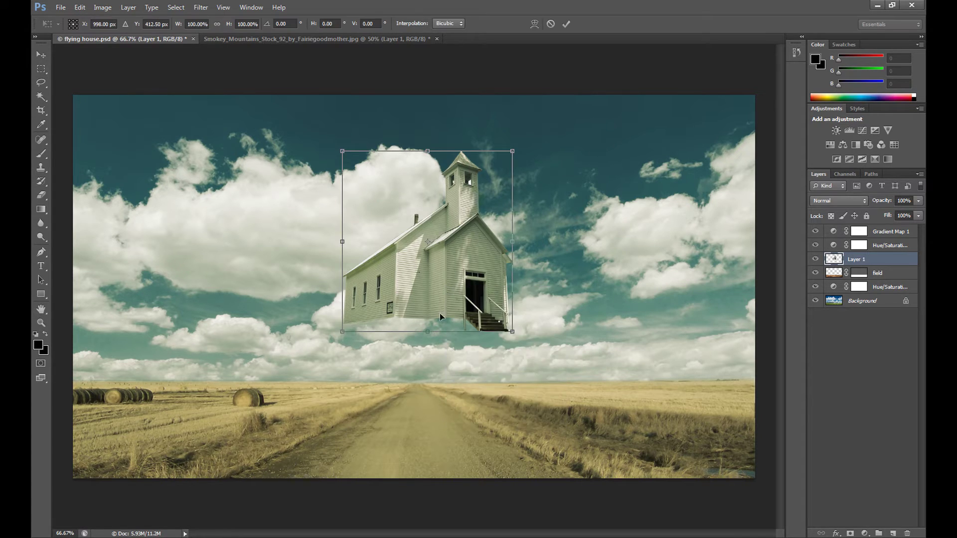
right_click(433, 268)
click(468, 427)
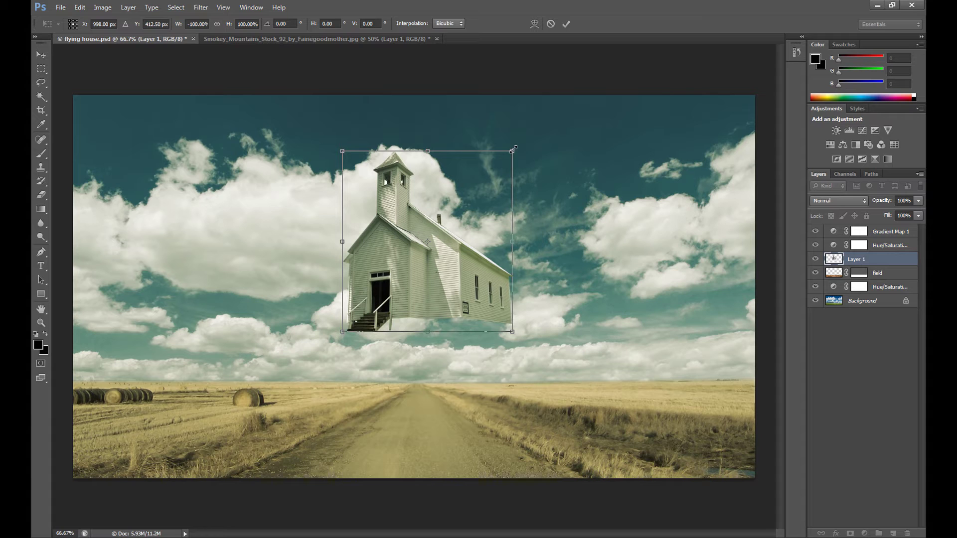
drag(512, 151, 477, 194)
key(Return)
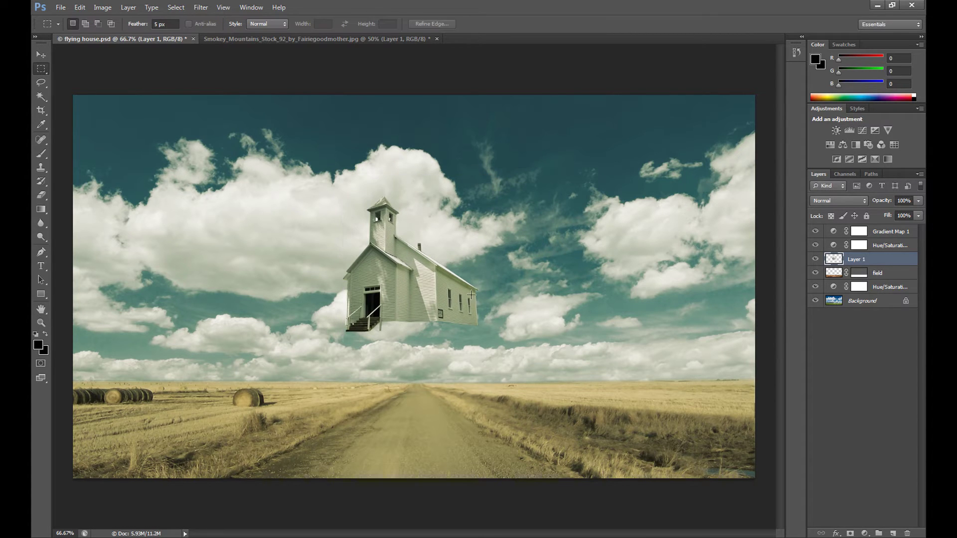
Rotate the church about 1.1° with Free Transform and distort its corners slightly to correct its perspective
right_click(395, 274)
click(425, 364)
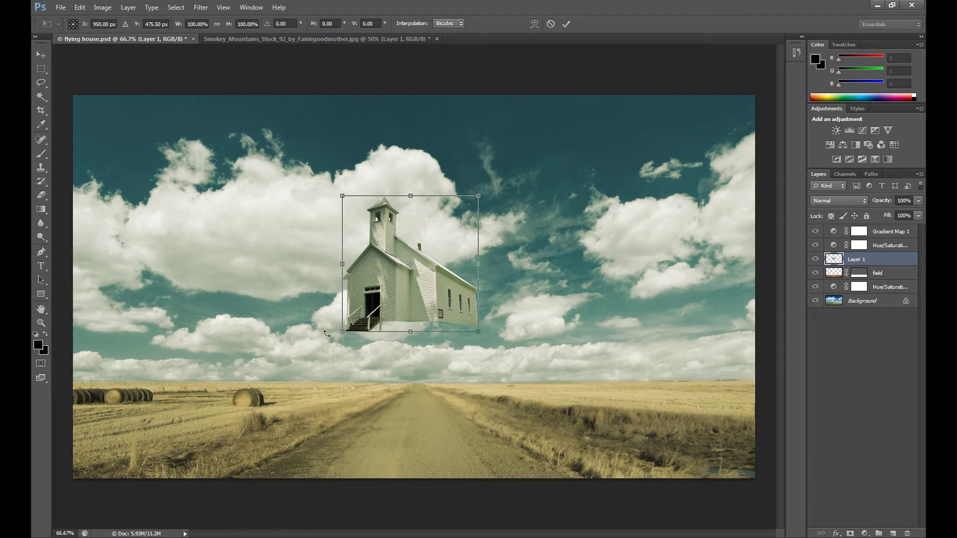
drag(326, 334, 324, 331)
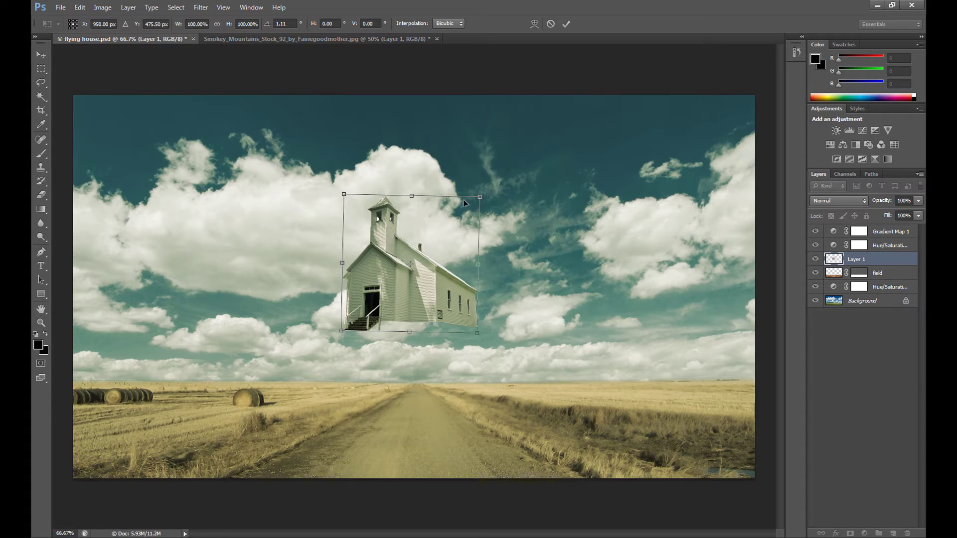
drag(481, 200, 478, 202)
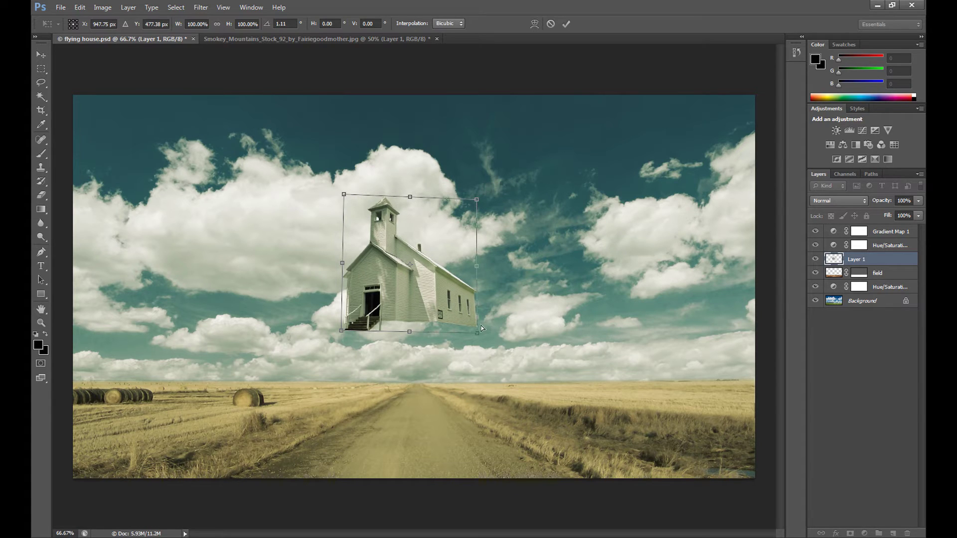
drag(476, 329, 478, 332)
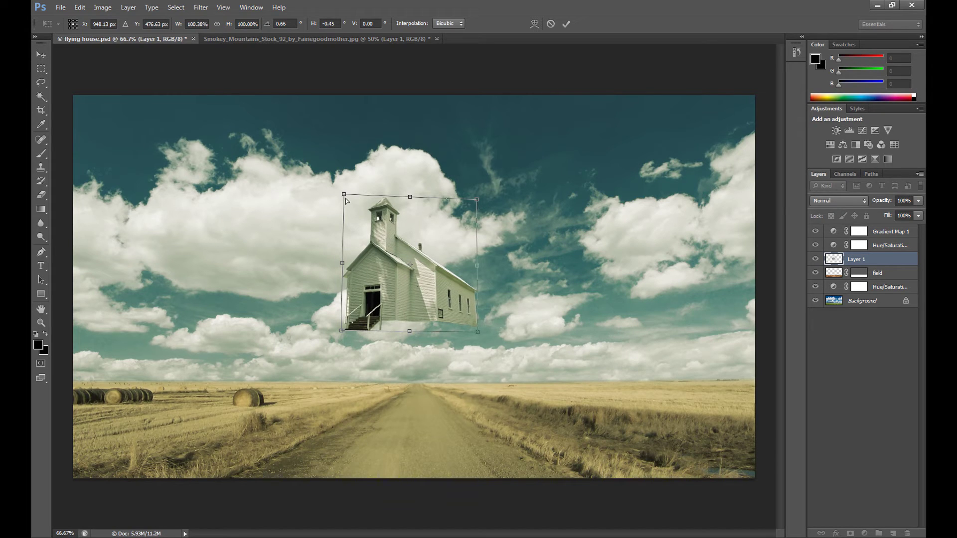
drag(346, 200, 346, 202)
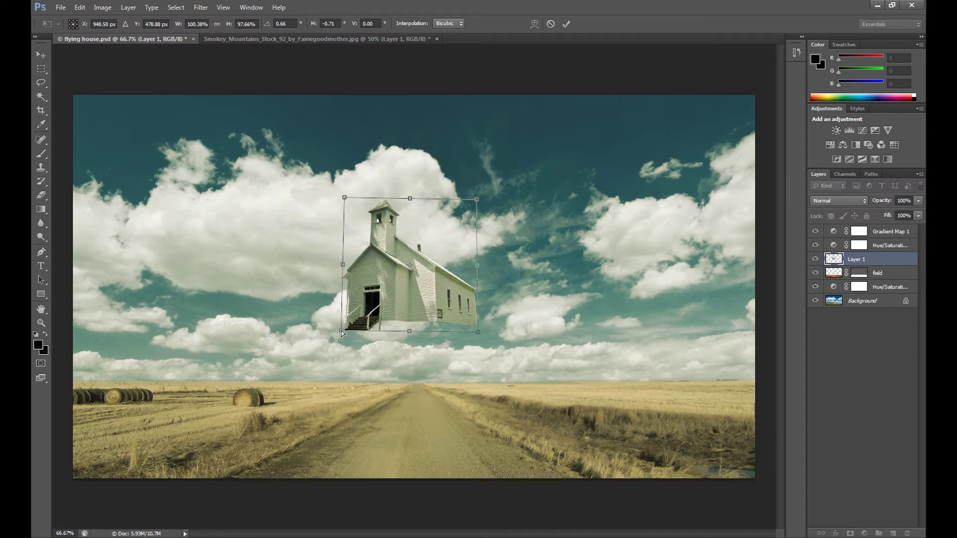
drag(341, 331, 340, 330)
click(41, 68)
key(Return)
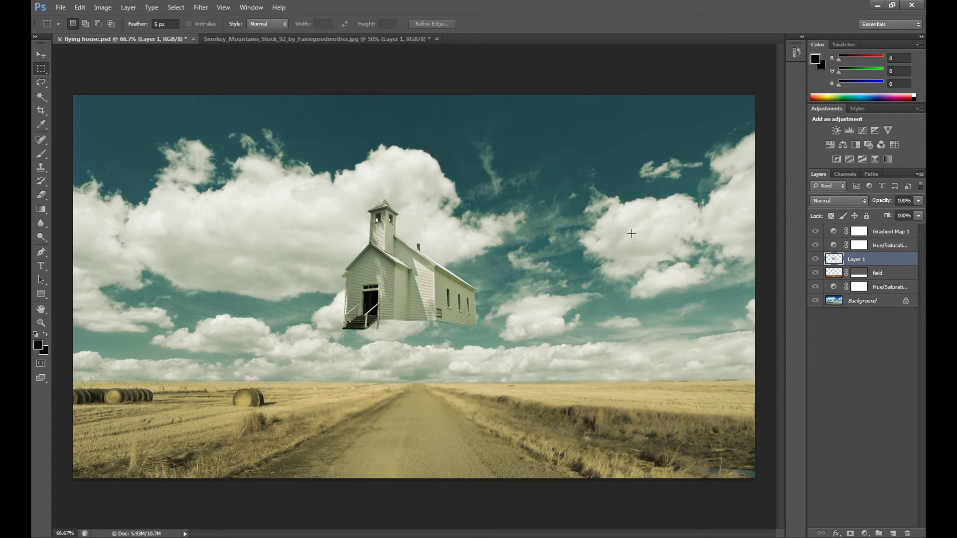
Pull the church's upper rear corner slightly inward with Free Transform and shift the church a little up and to the right
key(ctrl+t)
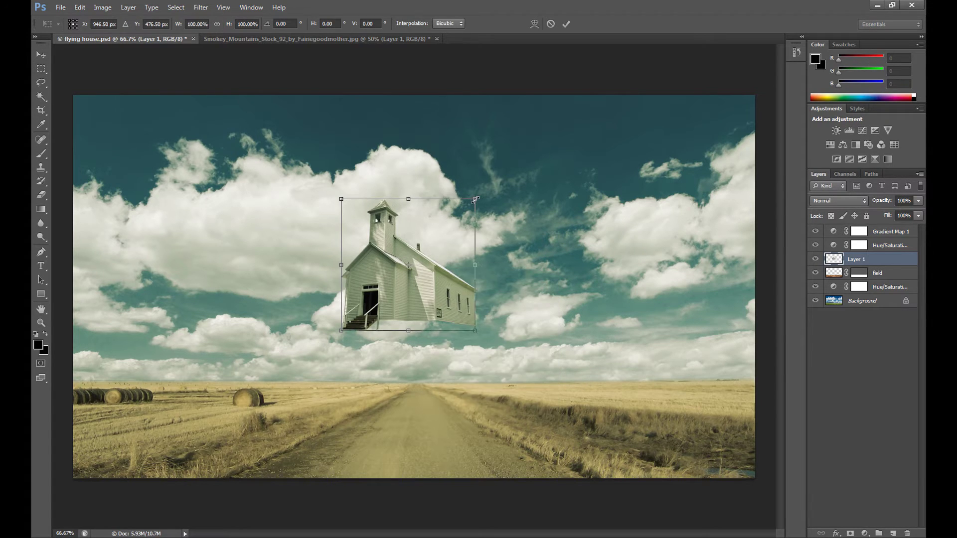
drag(476, 198, 474, 201)
click(41, 68)
key(Return)
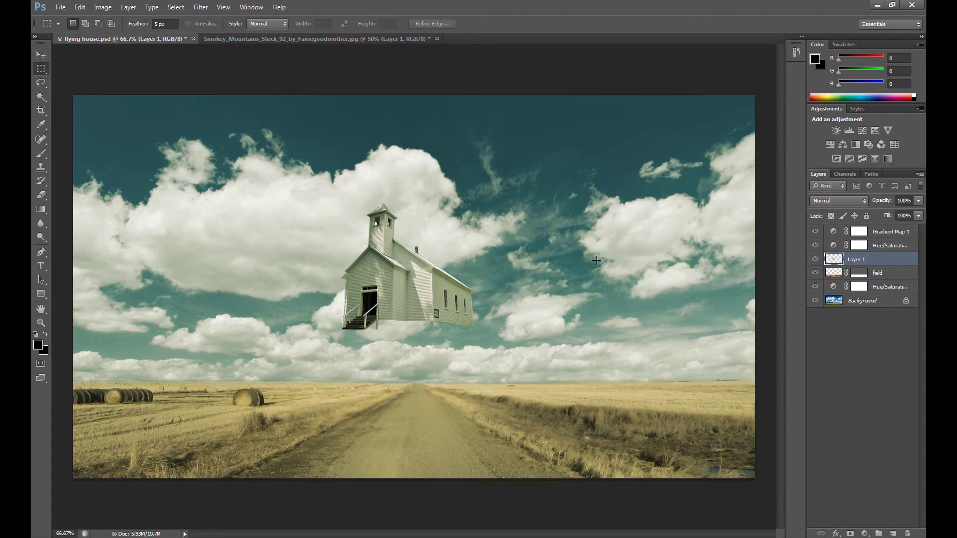
key(v)
drag(375, 301, 383, 297)
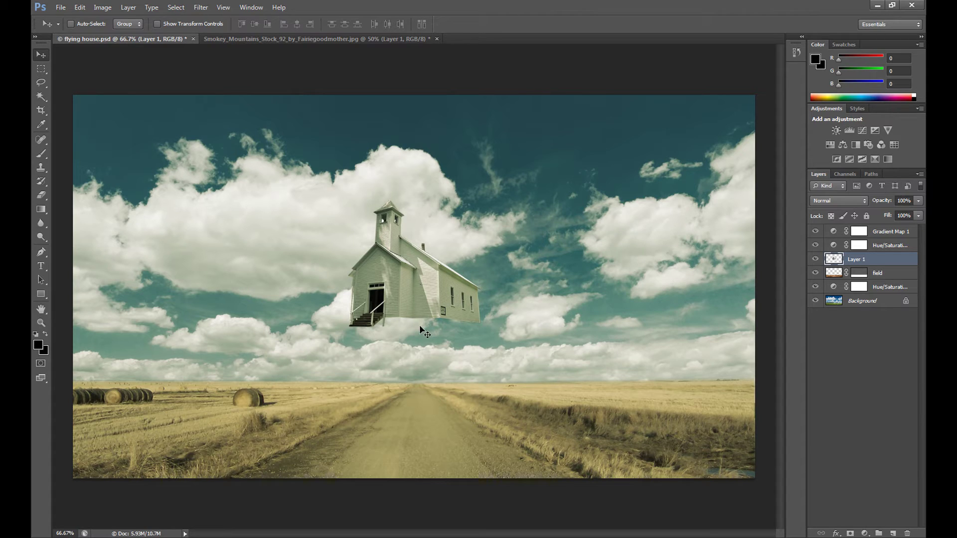
Open the stock photo Rock_1_by_krallear_stock.jpg from the flying house folder
click(41, 68)
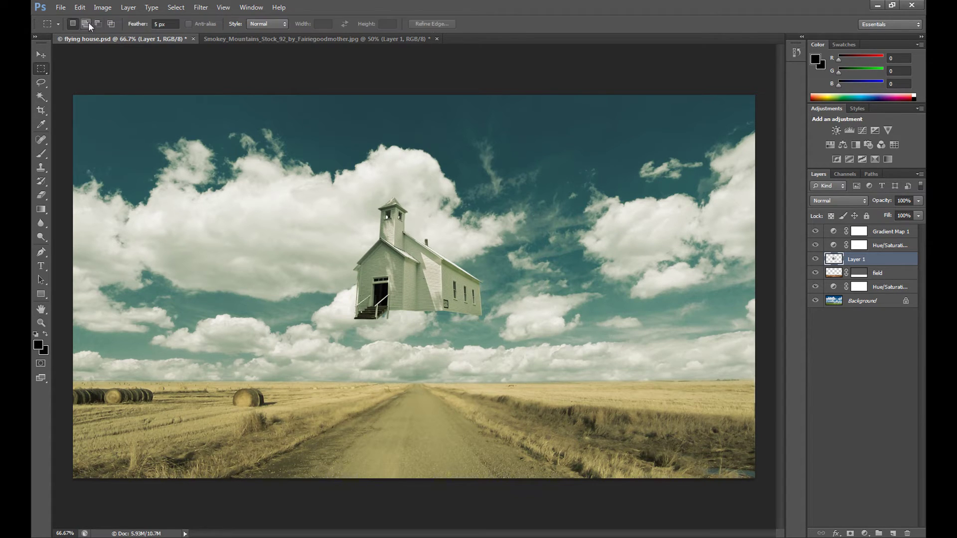
click(64, 8)
click(73, 29)
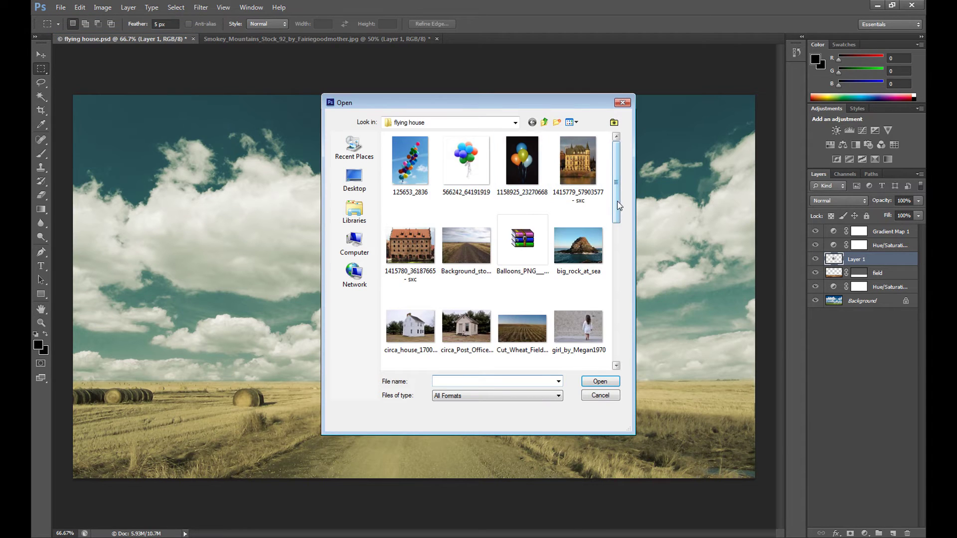
click(423, 246)
click(600, 382)
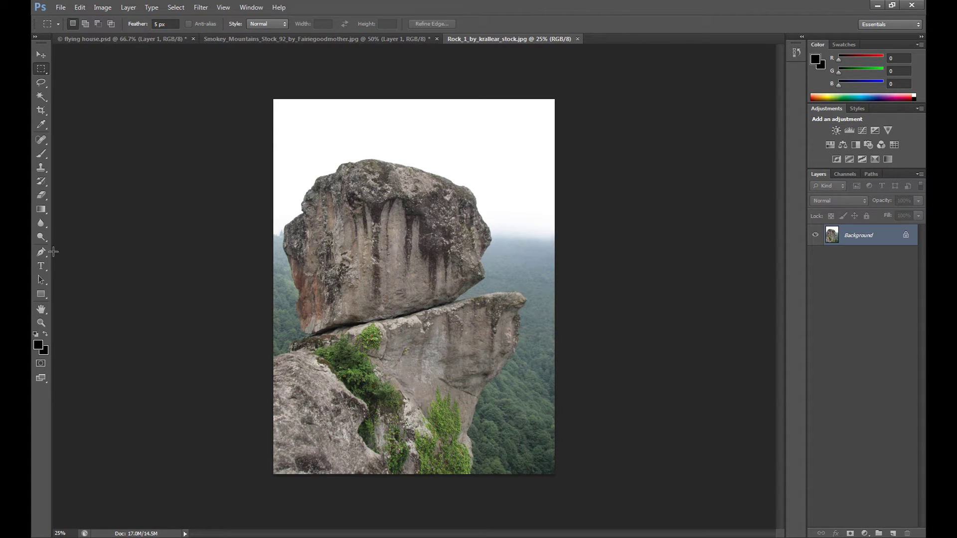
Start a Pen tool path up the left edge of the upper boulder, undoing the misplaced anchor point
click(43, 252)
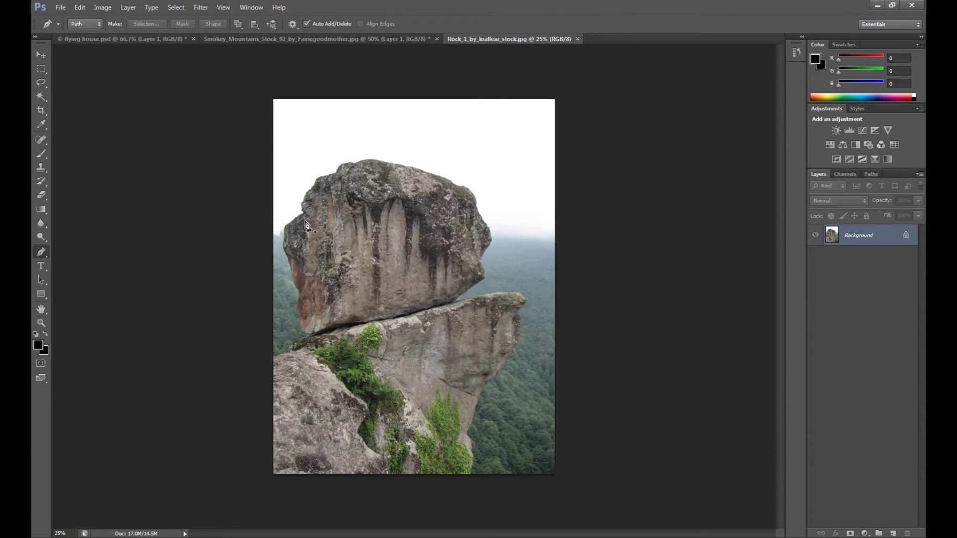
click(304, 214)
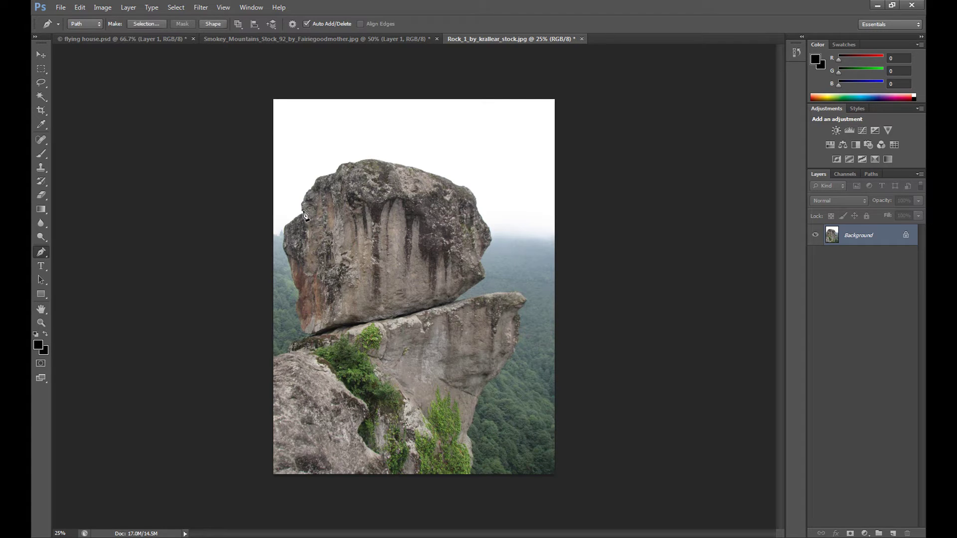
click(301, 209)
click(301, 204)
click(303, 201)
click(80, 7)
click(101, 39)
Continue the path along the boulder's top outline and down onto its right edge
click(315, 179)
click(339, 165)
click(348, 162)
click(363, 159)
click(381, 161)
click(407, 165)
click(445, 178)
click(454, 184)
click(472, 193)
click(481, 217)
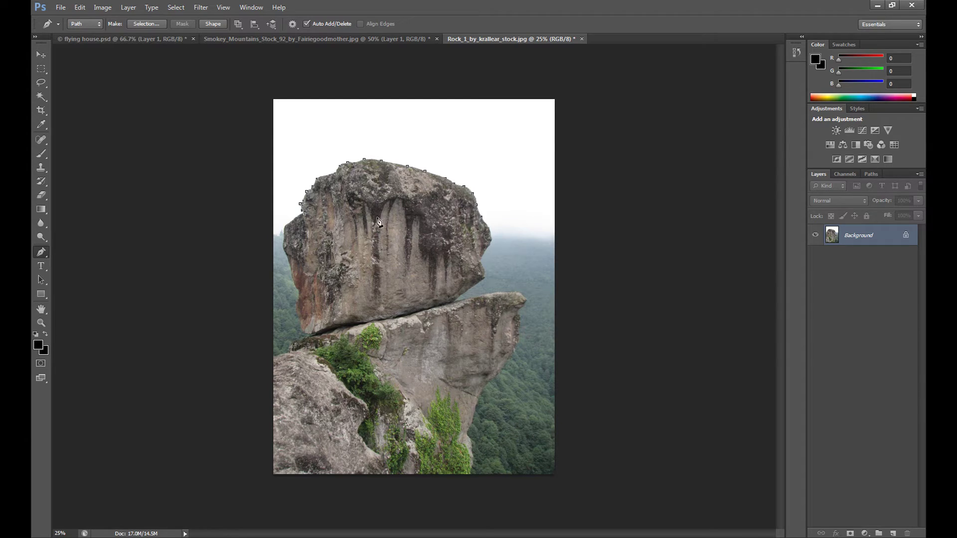
Close the path straight across the boulder and convert it to a new anti-aliased selection
click(304, 215)
right_click(401, 197)
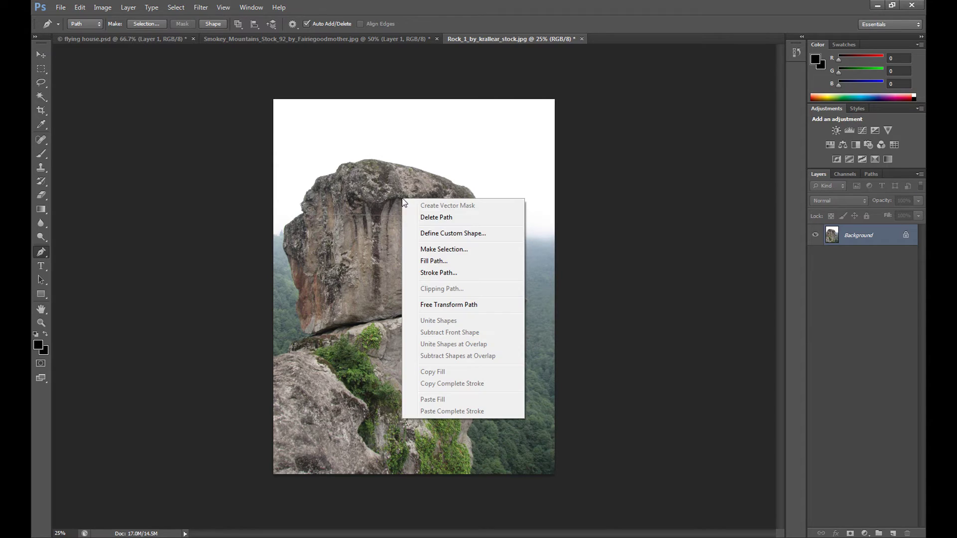
click(426, 247)
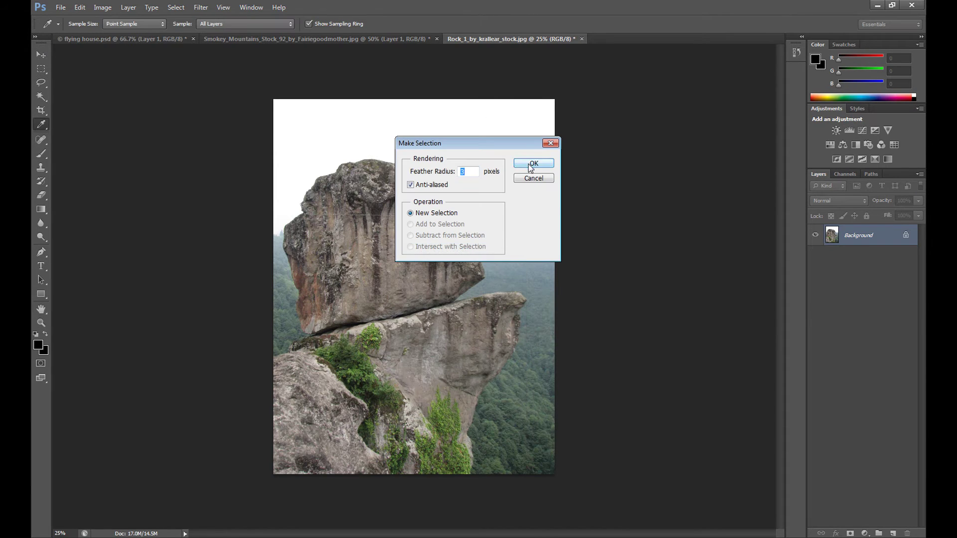
click(534, 165)
Move the selected boulder top into flying house.psd and place it over the church
click(41, 54)
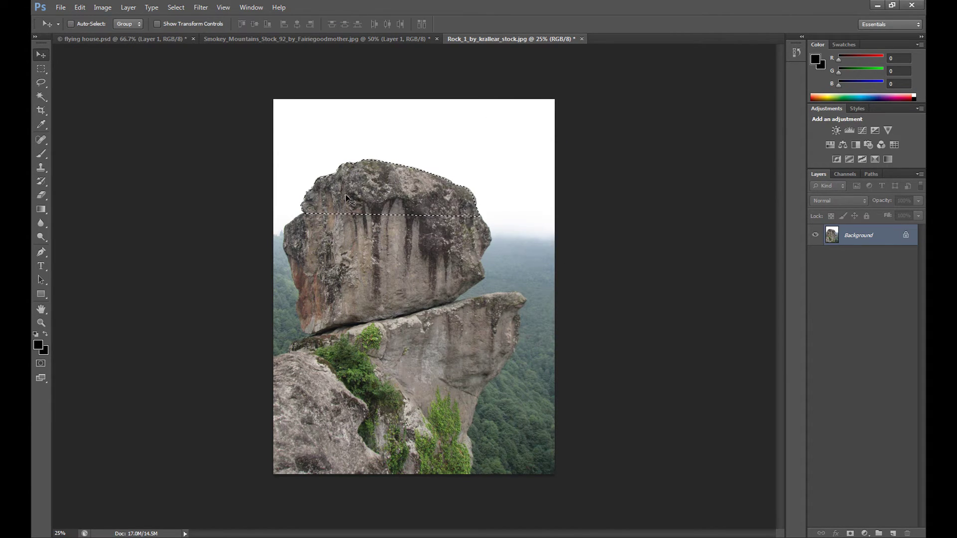
mouse_move(345, 194)
mouse_down()
mouse_move(98, 43)
mouse_move(332, 204)
mouse_up()
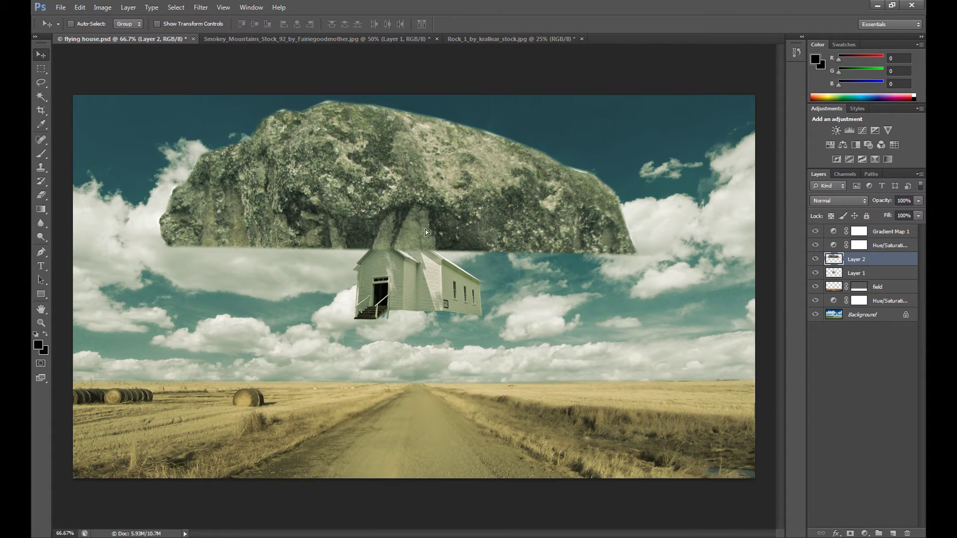
drag(429, 212, 414, 238)
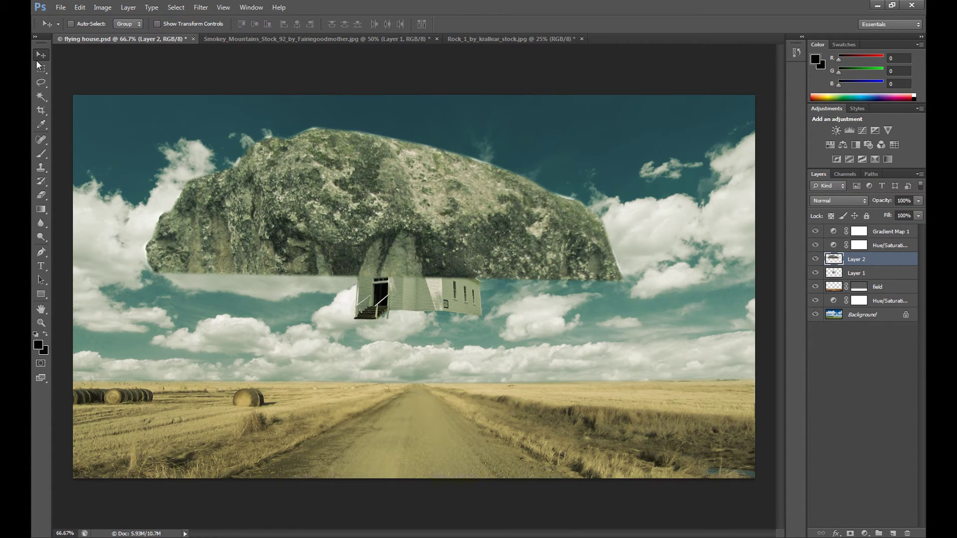
Turn the rock upside down and shrink it to 30.46% width and -17.26% height with Free Transform
key(m)
right_click(364, 179)
click(394, 269)
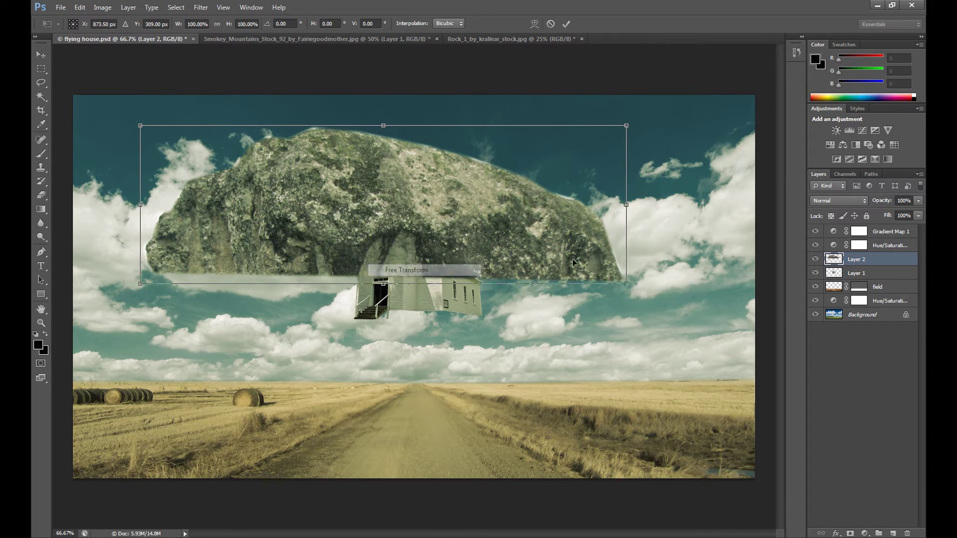
drag(556, 196, 287, 312)
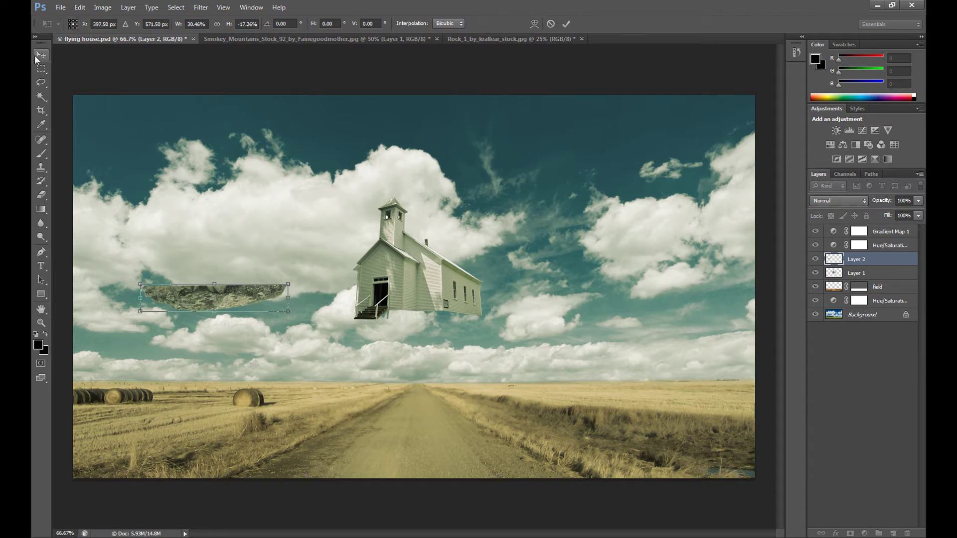
click(41, 54)
click(465, 203)
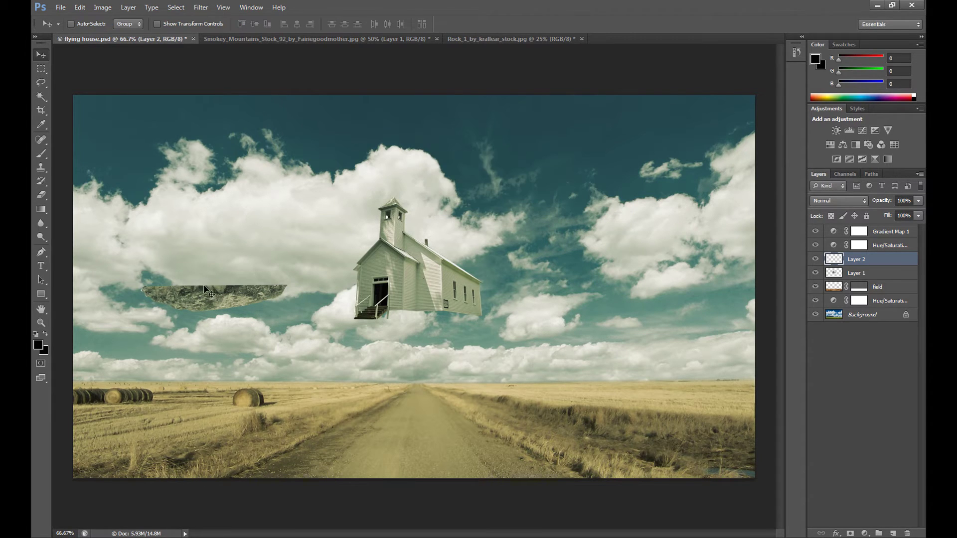
Place the rock under the church as its base and move its layer below the church layer
drag(207, 299, 396, 319)
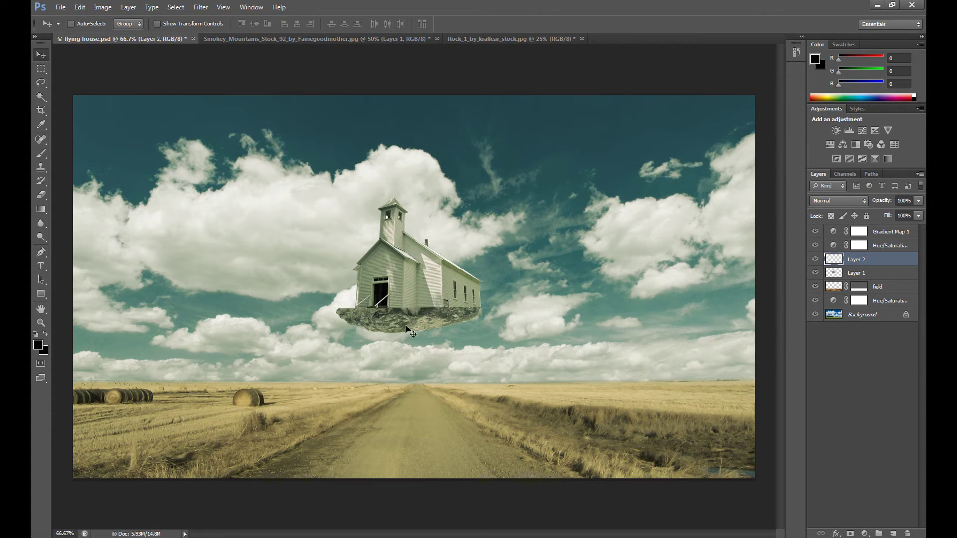
drag(861, 265, 861, 279)
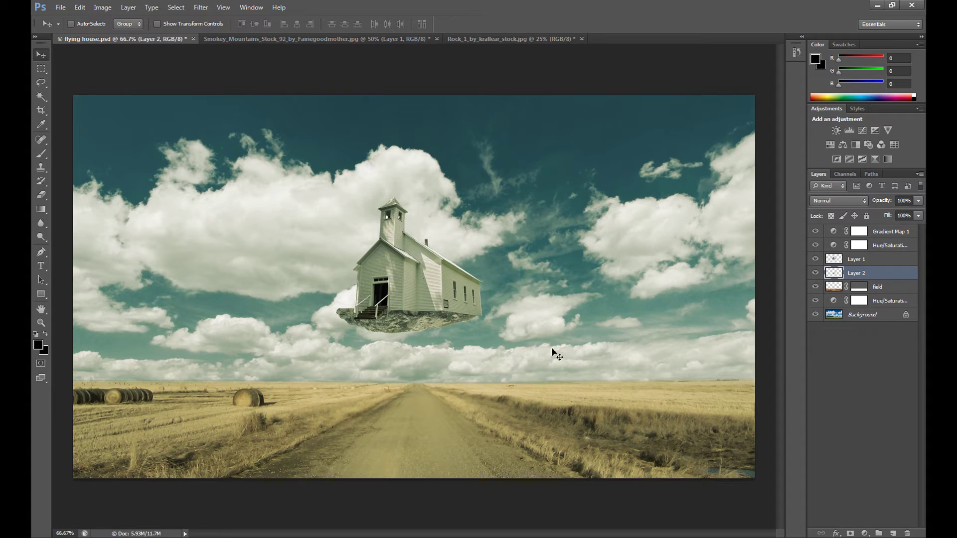
drag(401, 330, 404, 330)
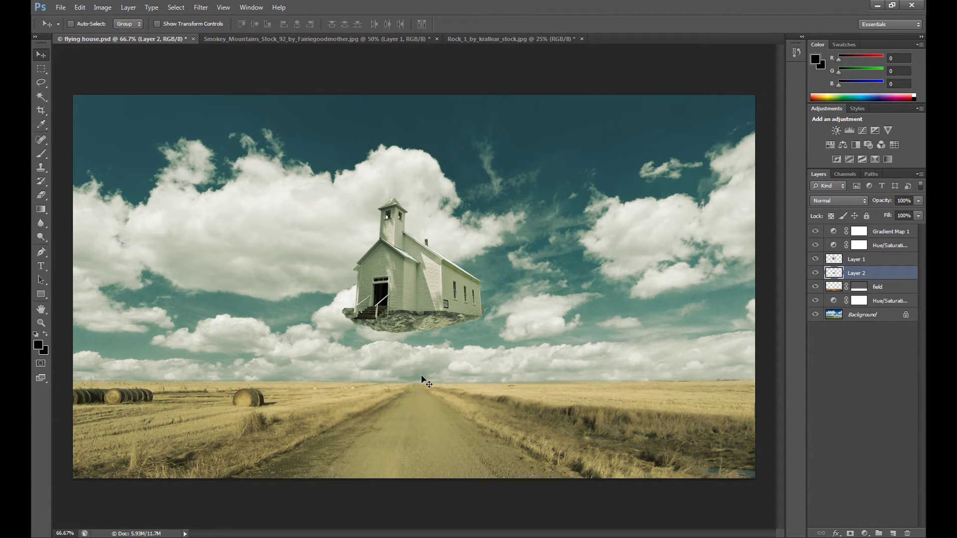
Distort the rock with Free Transform, pulling its upper front corner inward towards the church steps, and apply it
click(41, 69)
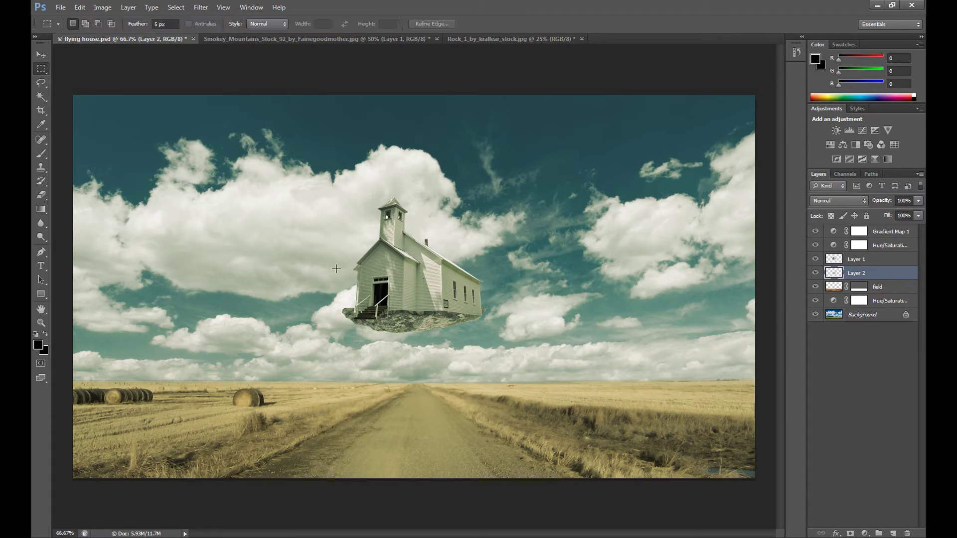
right_click(373, 300)
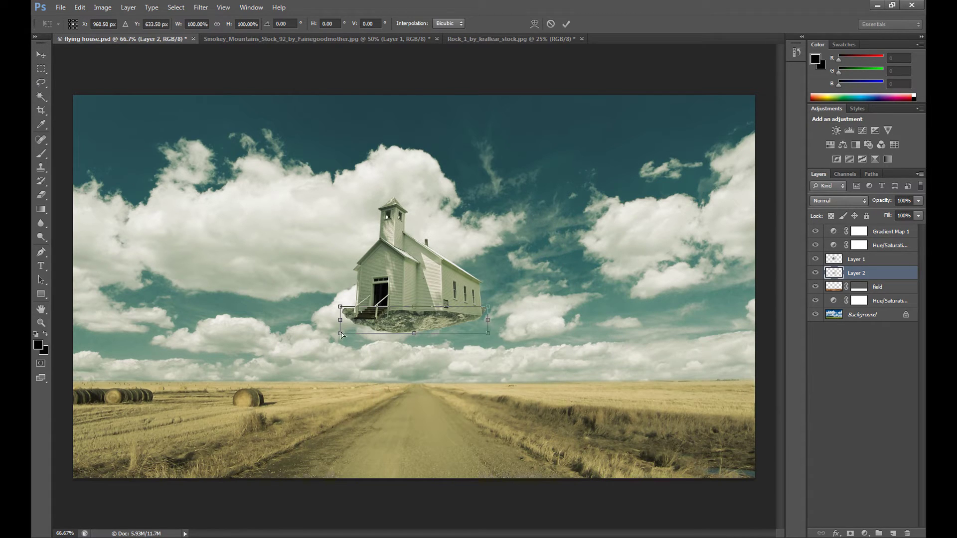
drag(340, 332, 350, 307)
drag(413, 329, 414, 332)
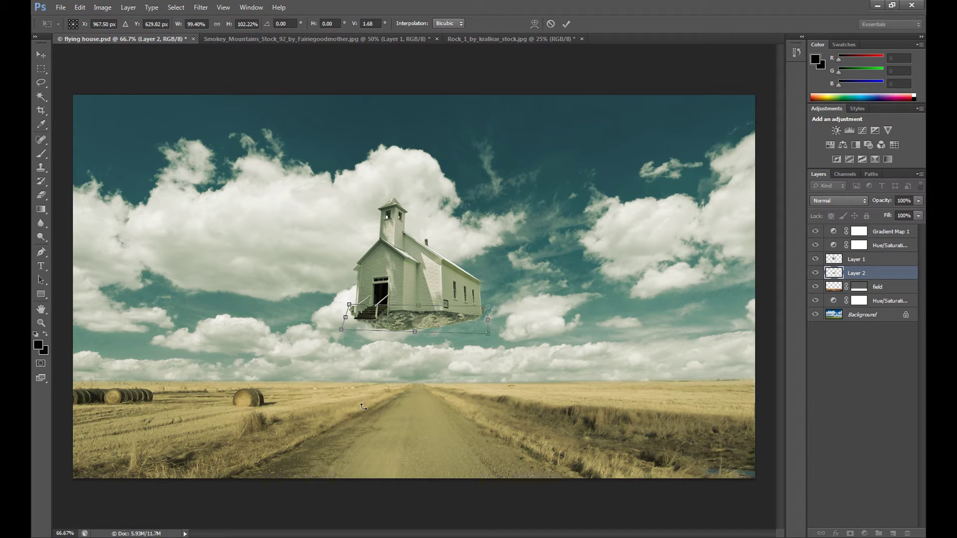
key(m)
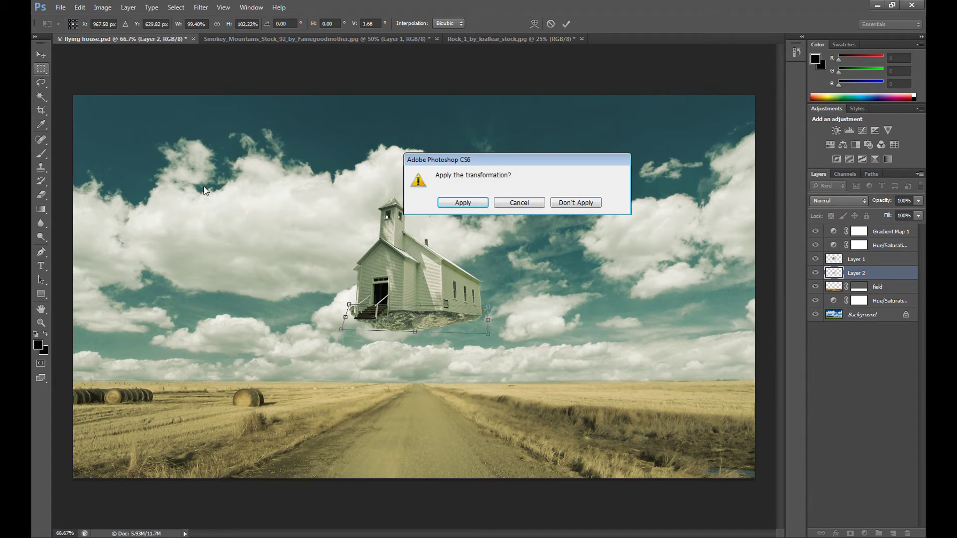
click(463, 203)
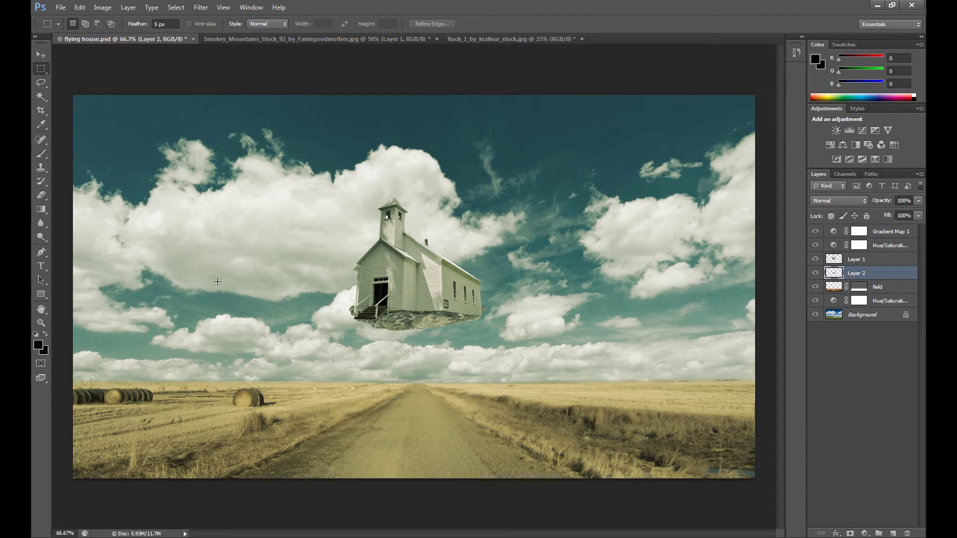
Erase the rock edges protruding beyond the church's rear corner and steps with a 125 px eraser
click(42, 322)
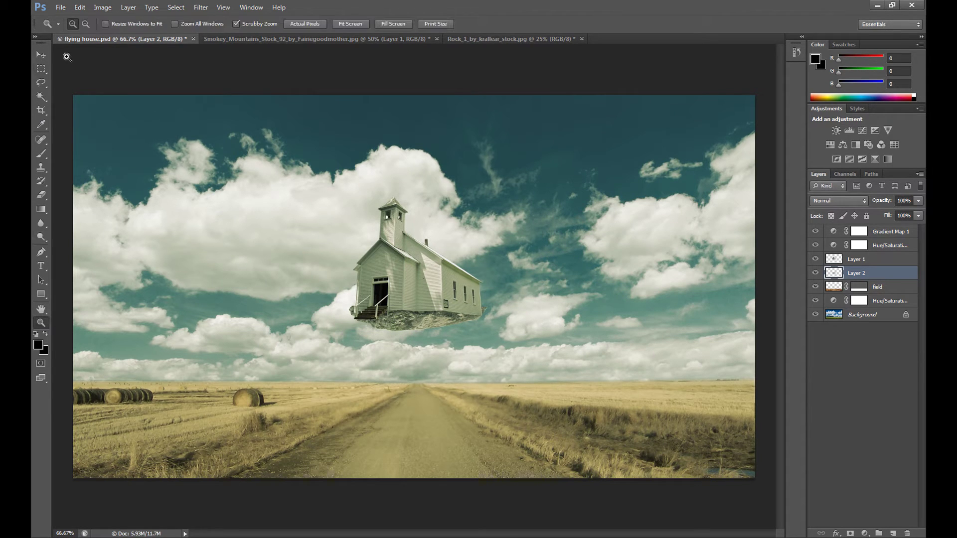
click(444, 311)
click(445, 311)
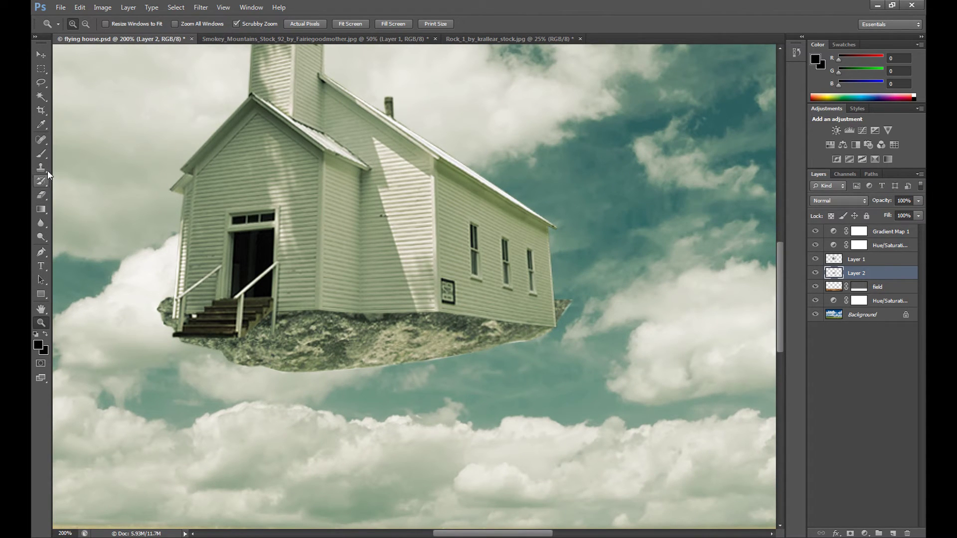
click(42, 195)
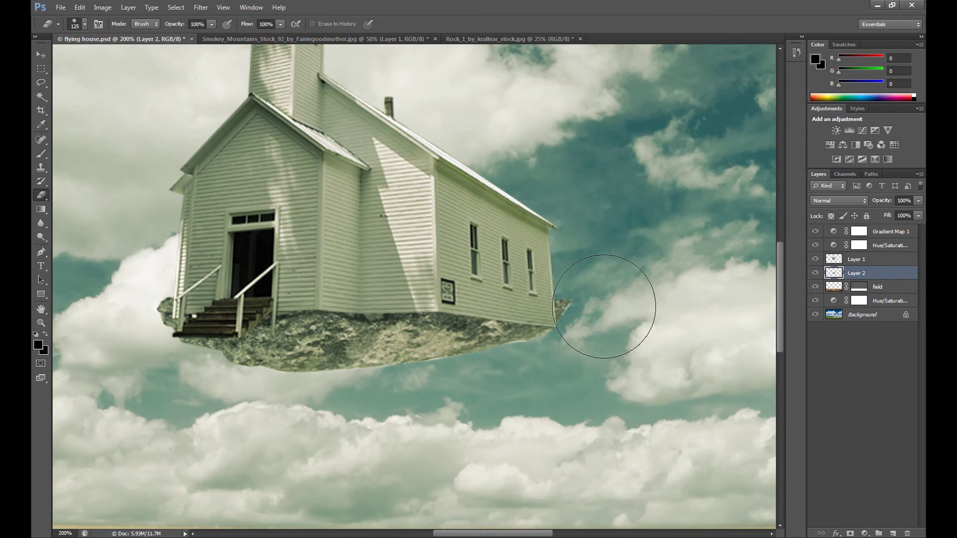
drag(604, 307, 608, 304)
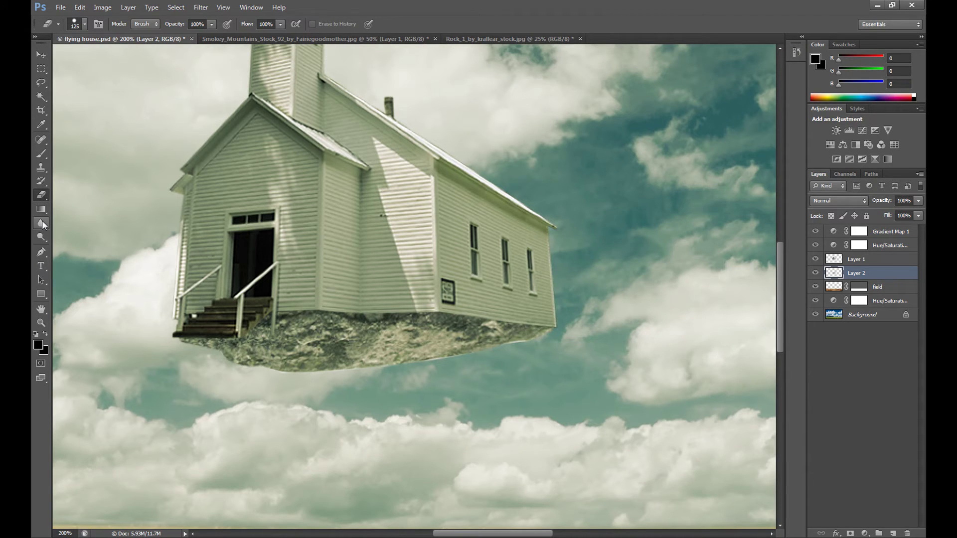
Add a new layer above the rock, fill it with 50% Gray and set its blend mode to Overlay
click(892, 533)
click(79, 7)
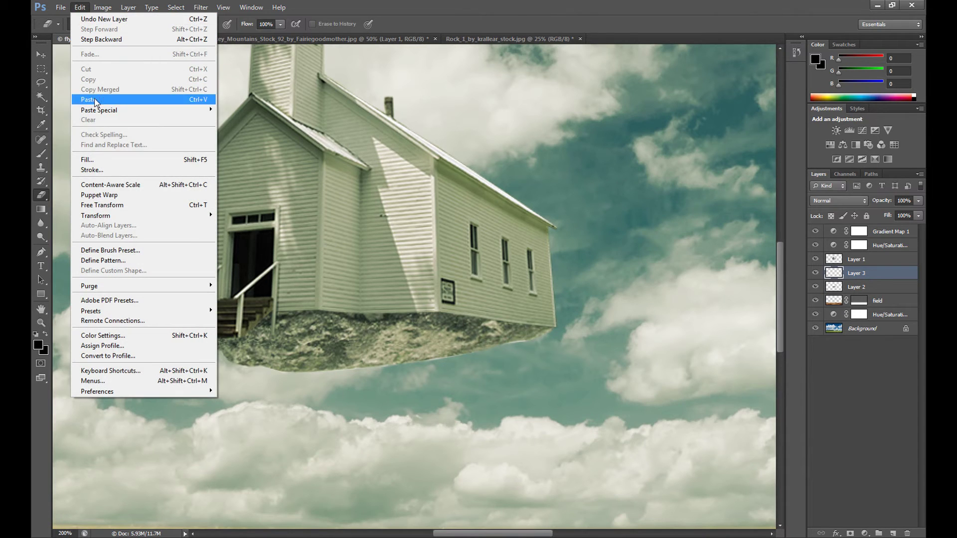
click(88, 159)
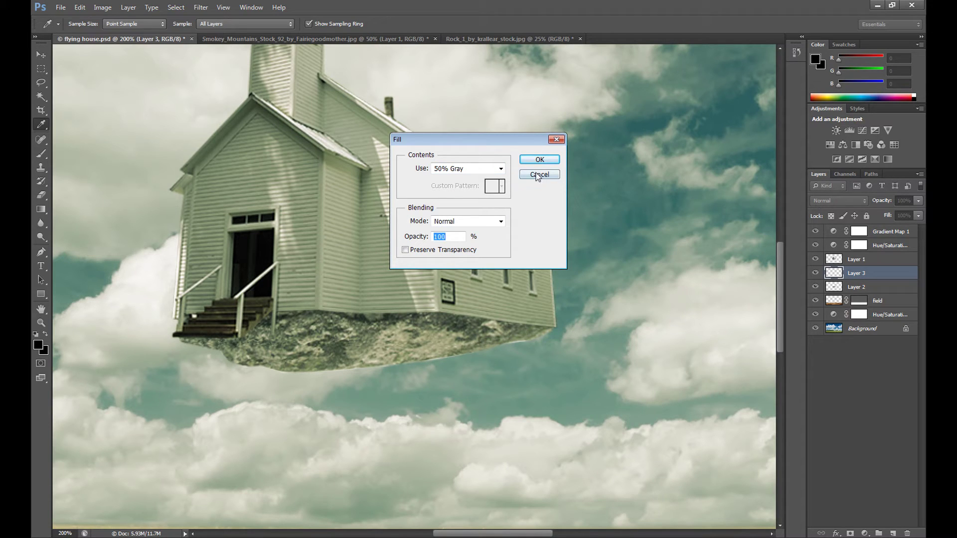
click(539, 159)
key(e)
click(840, 201)
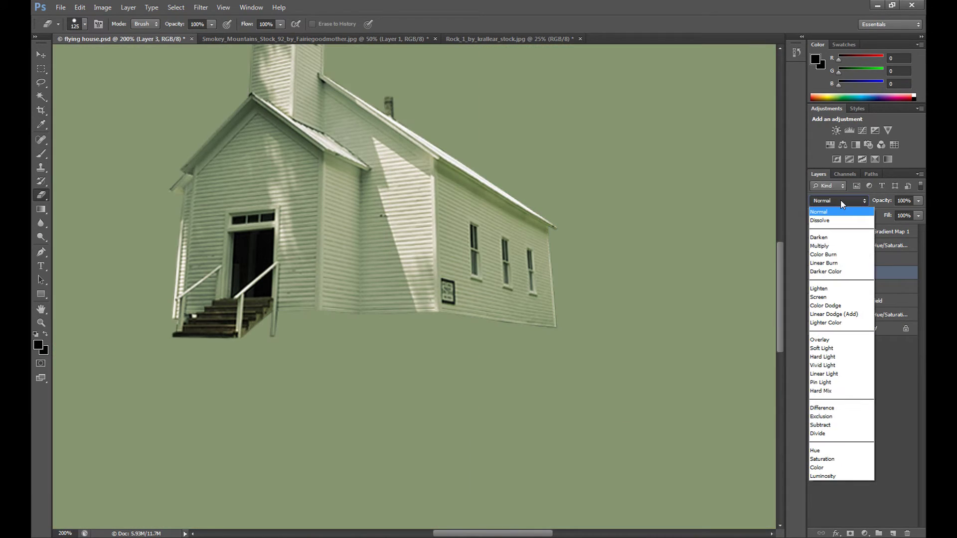
click(836, 339)
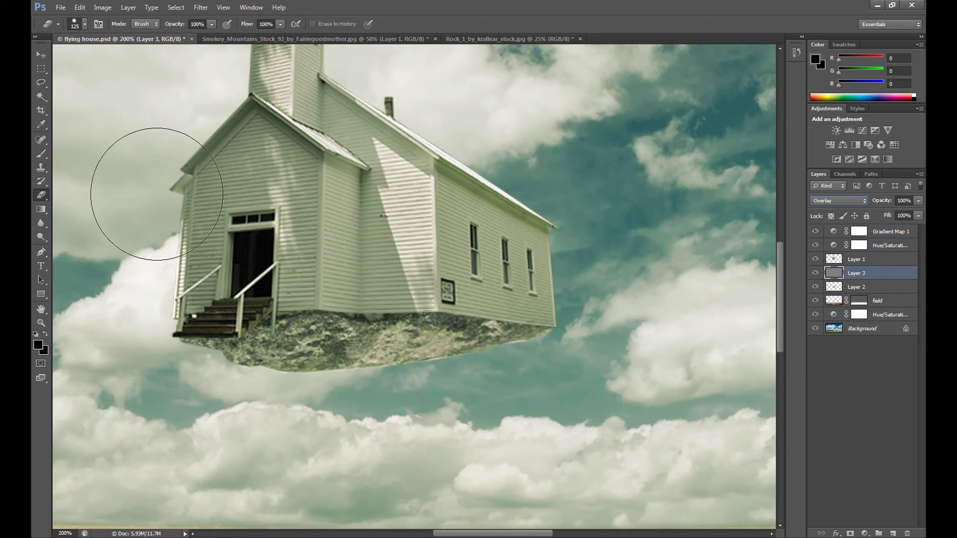
Darken the rock under the church walls and along its lower edge with the Burn tool, size 23, Highlights range, 87% exposure
click(43, 234)
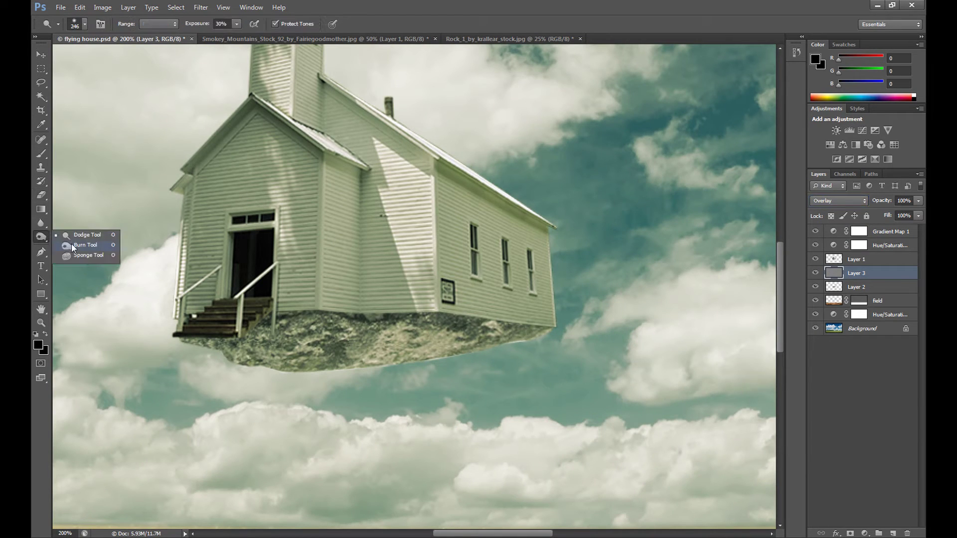
click(70, 243)
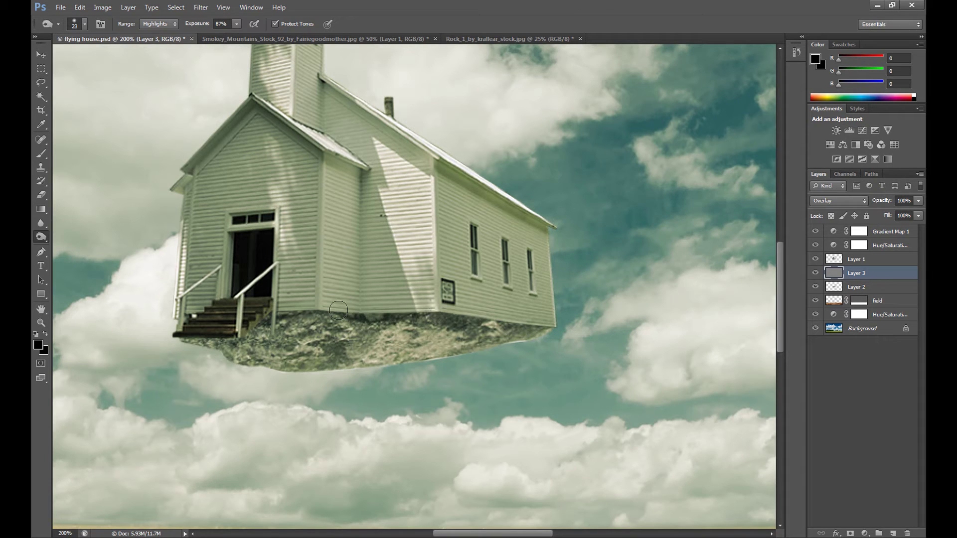
drag(339, 310, 298, 314)
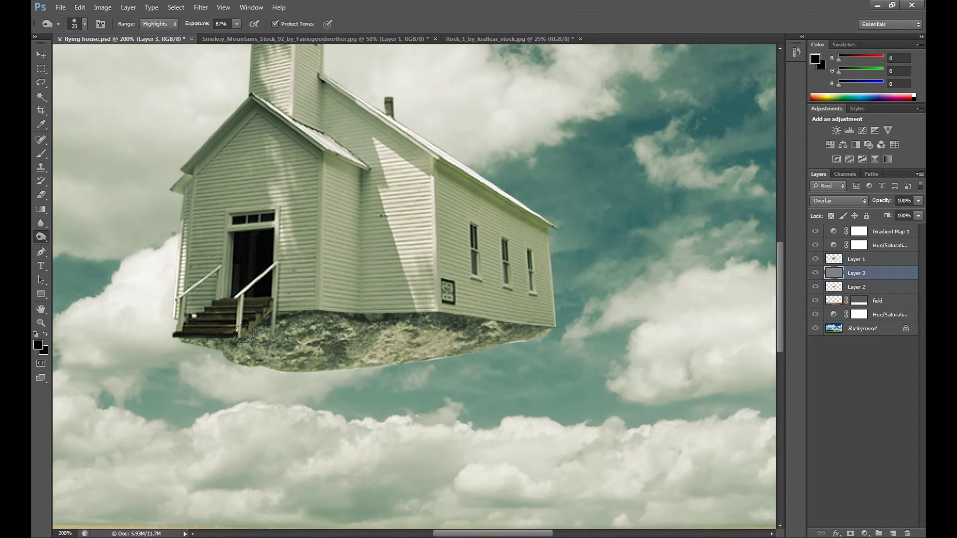
mouse_move(215, 343)
mouse_down()
mouse_move(291, 360)
mouse_move(282, 363)
mouse_move(353, 365)
mouse_move(548, 328)
mouse_move(509, 343)
mouse_move(414, 348)
mouse_move(376, 361)
mouse_up()
drag(357, 320, 322, 315)
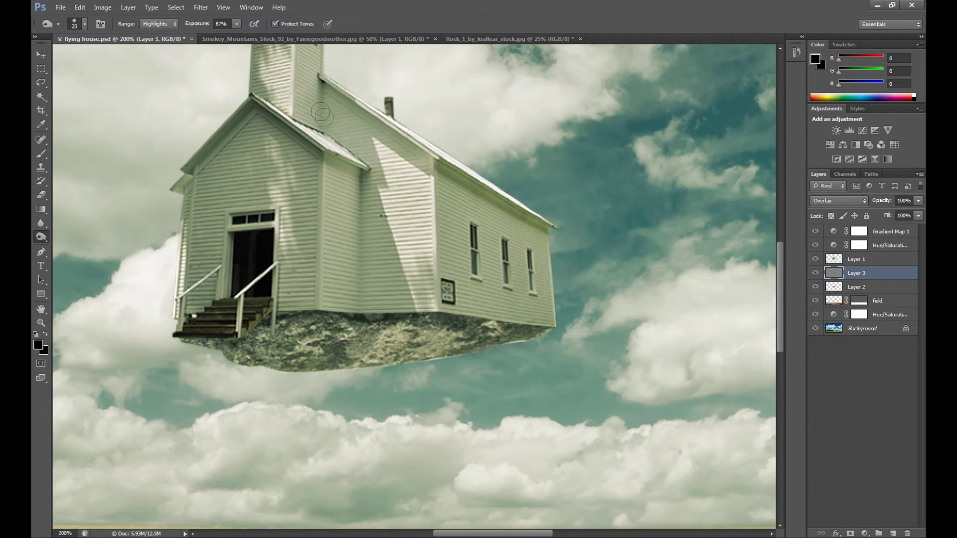
drag(368, 325, 313, 321)
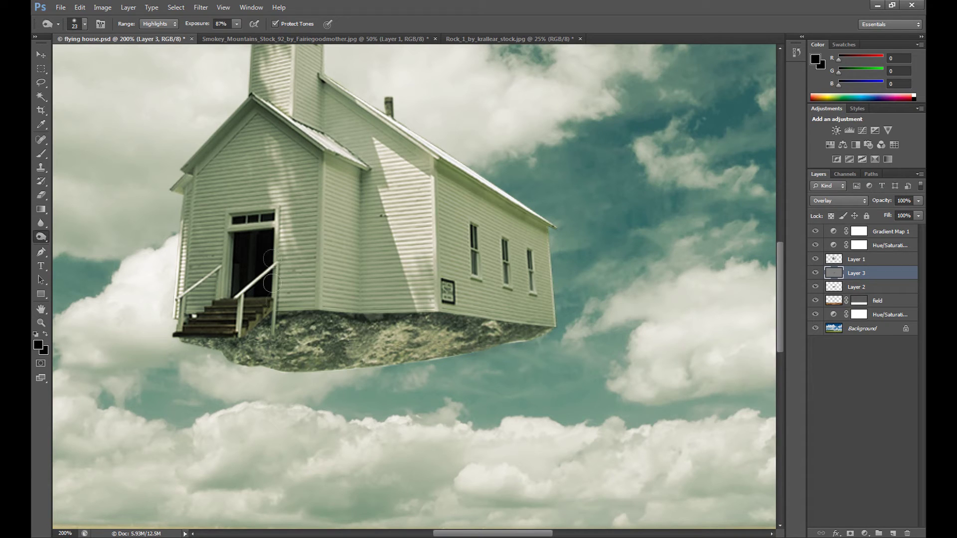
drag(537, 331, 442, 354)
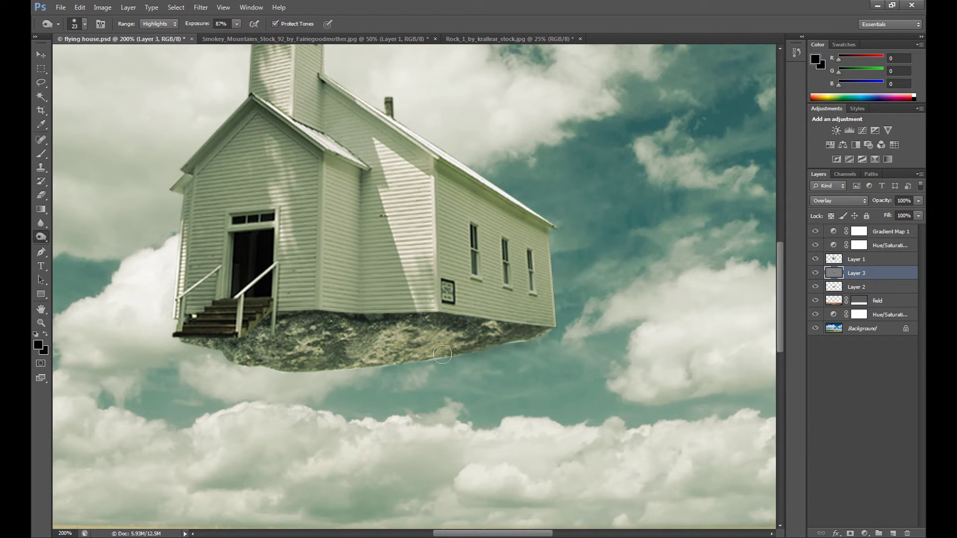
Lower the opacity of the gray Overlay layer to 80%
click(45, 326)
click(86, 24)
click(494, 321)
click(497, 322)
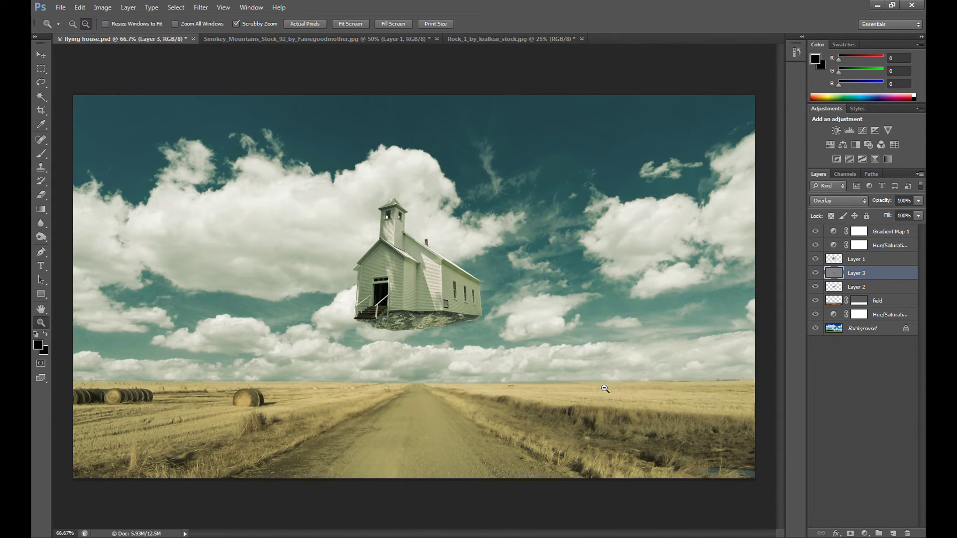
drag(917, 200, 909, 216)
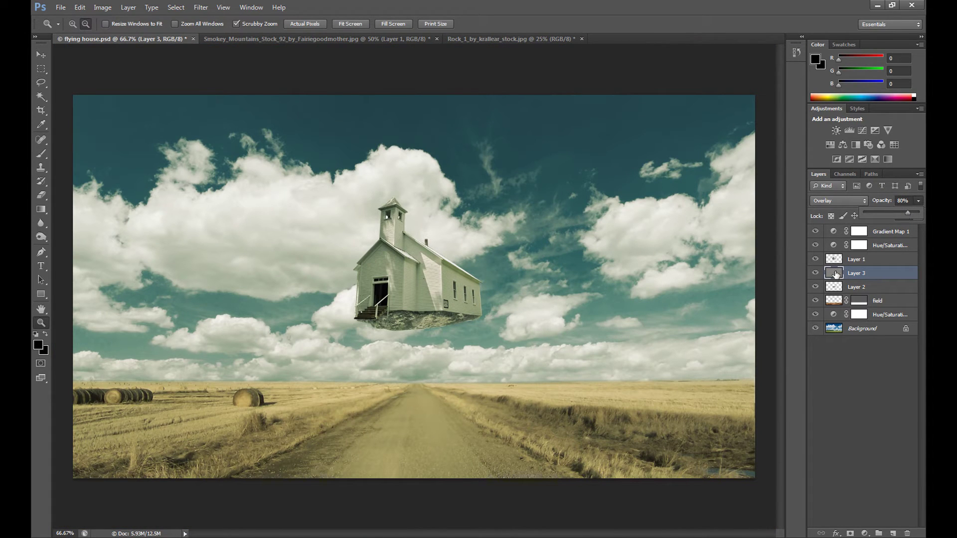
click(921, 202)
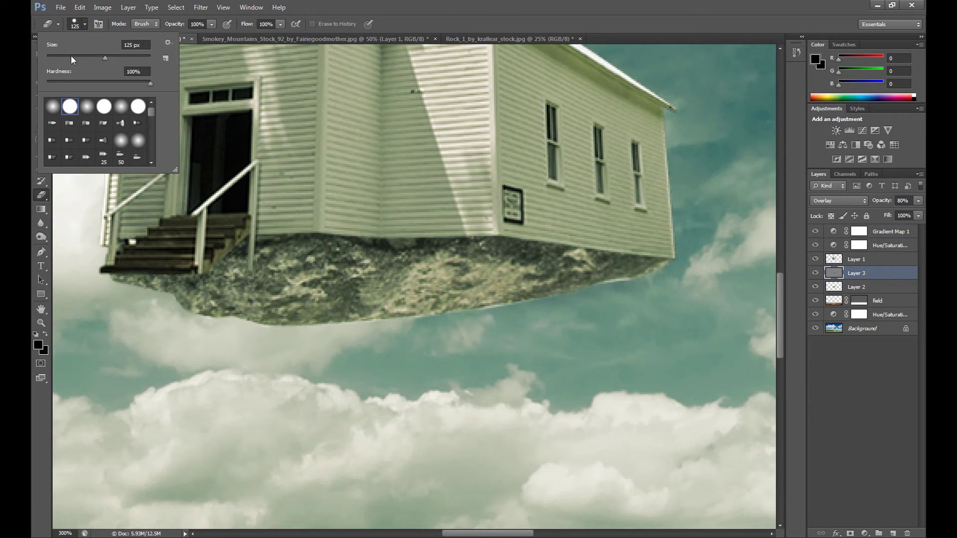
click(667, 280)
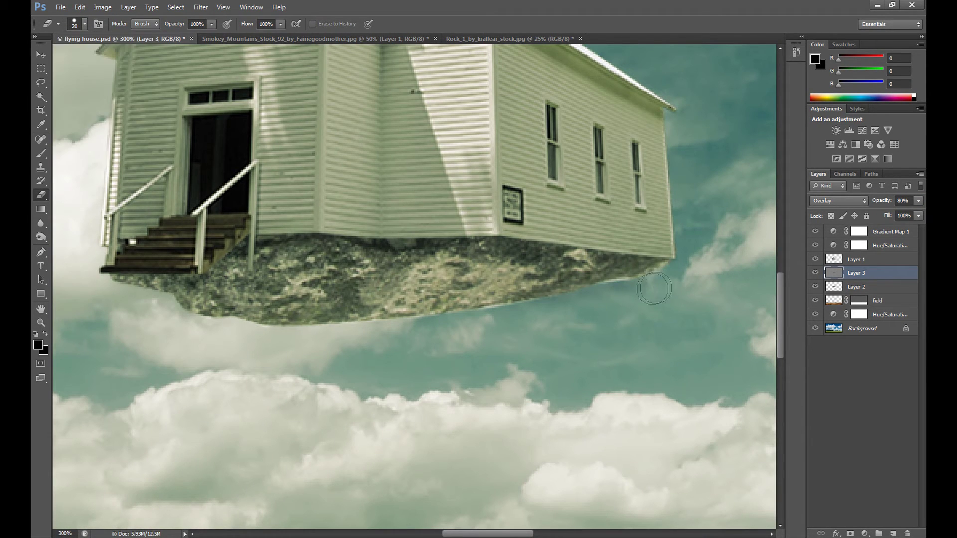
click(80, 7)
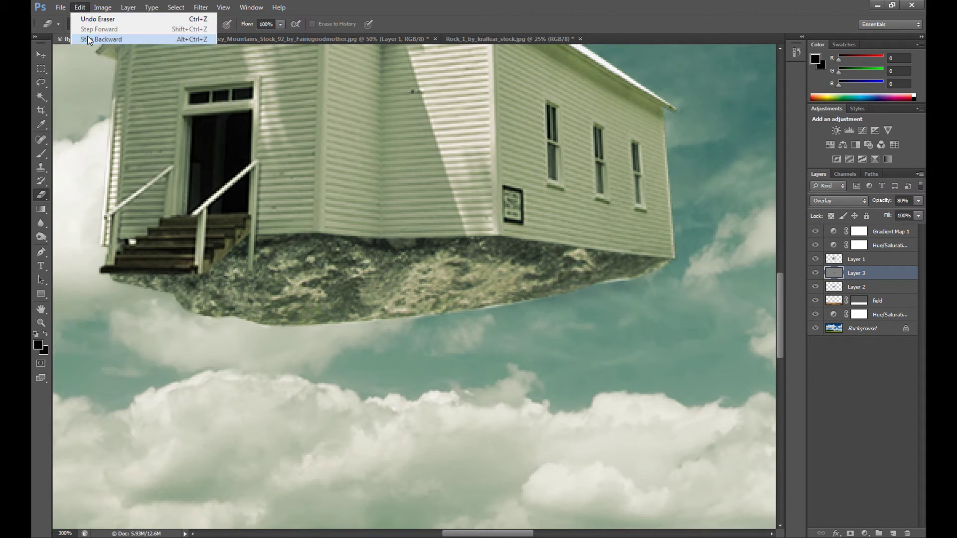
click(94, 38)
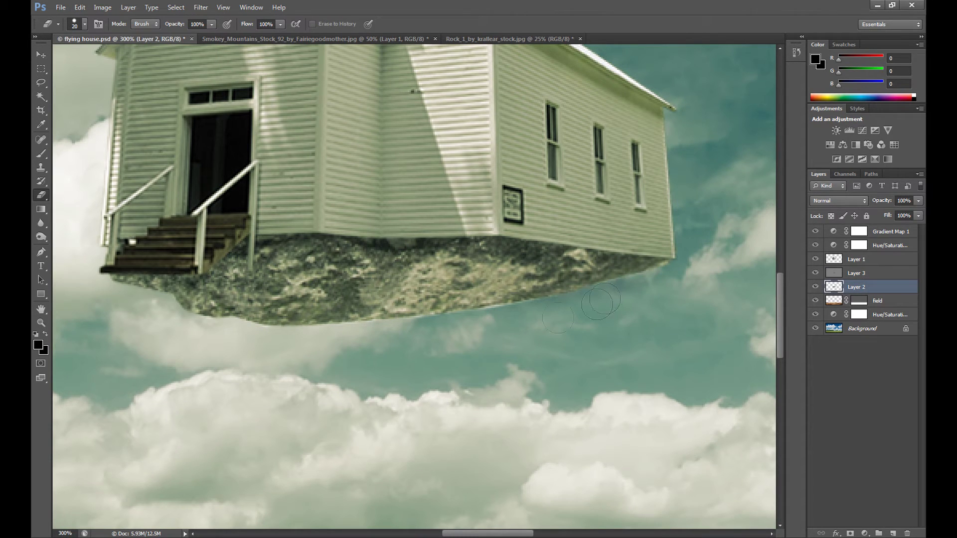
Trim the light fringe along the rock's lower edge on Layer 2 with a soft 20 px eraser at 0% hardness, undoing a bad stroke
click(84, 25)
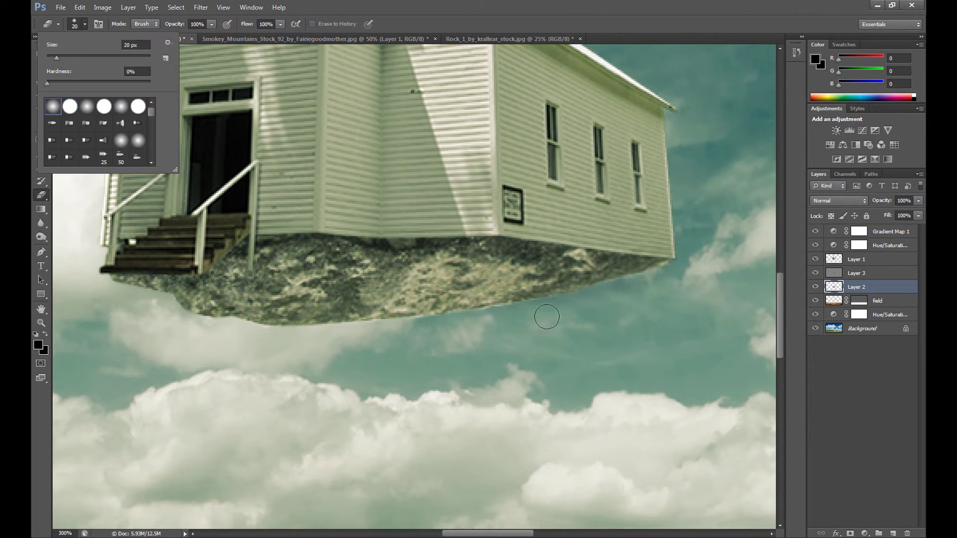
click(505, 318)
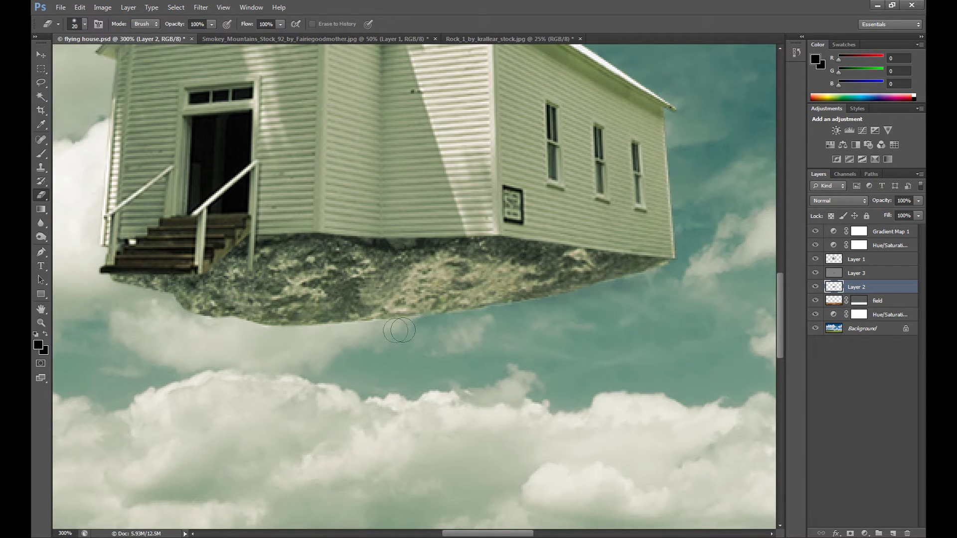
click(80, 7)
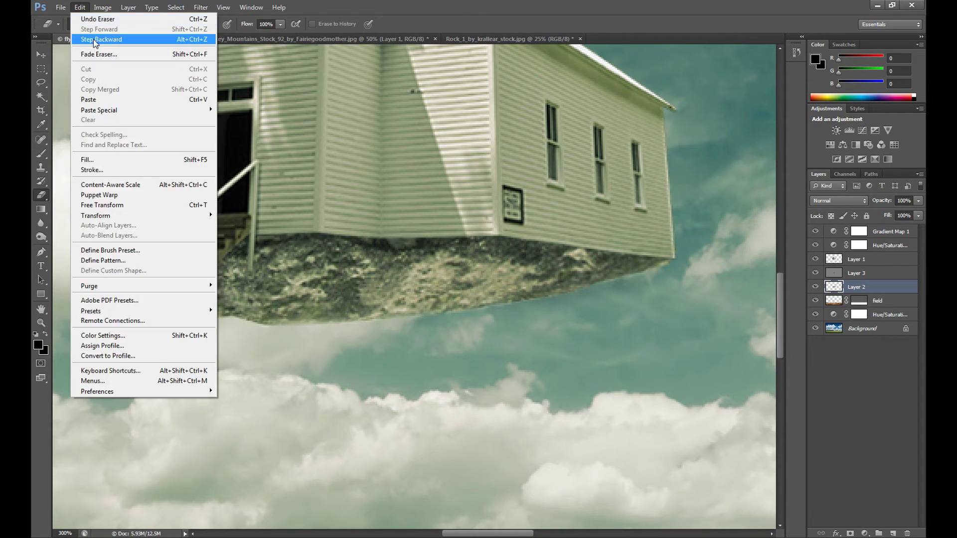
click(95, 36)
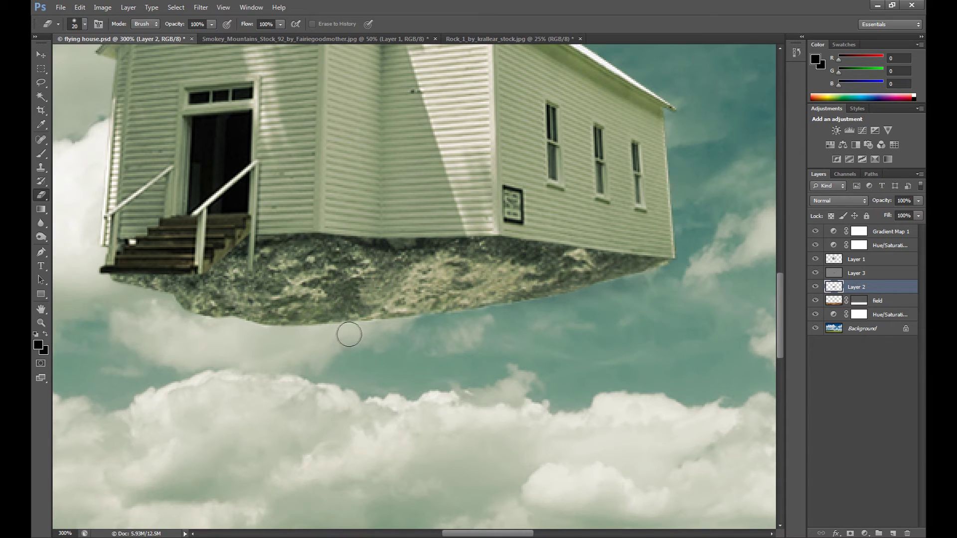
Examine how the church and its rock base look in the whole composition and in close-up
click(42, 322)
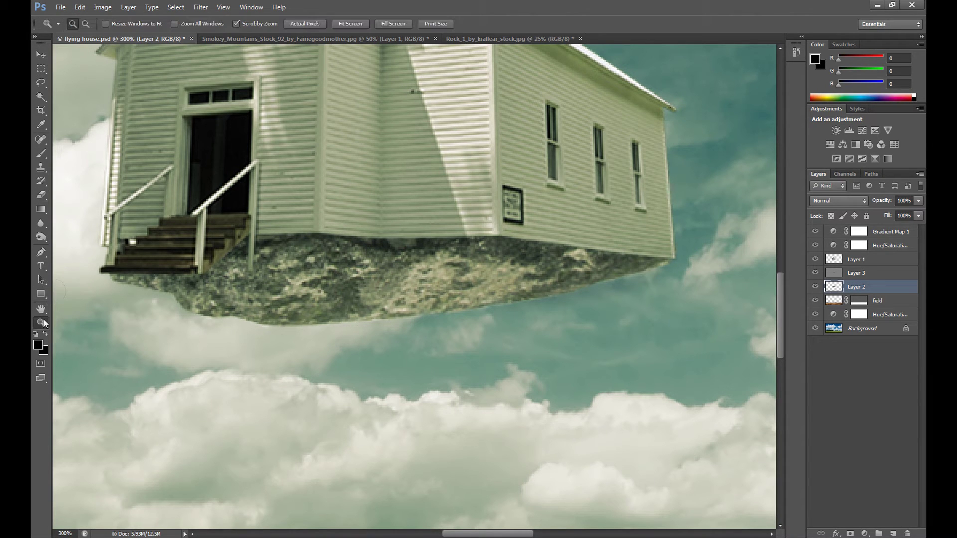
click(87, 24)
click(402, 193)
click(407, 181)
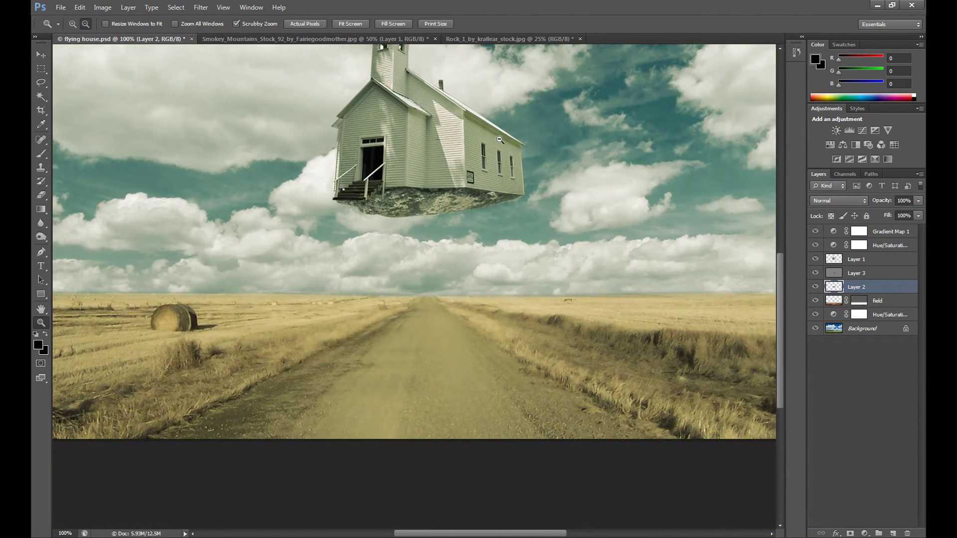
click(499, 140)
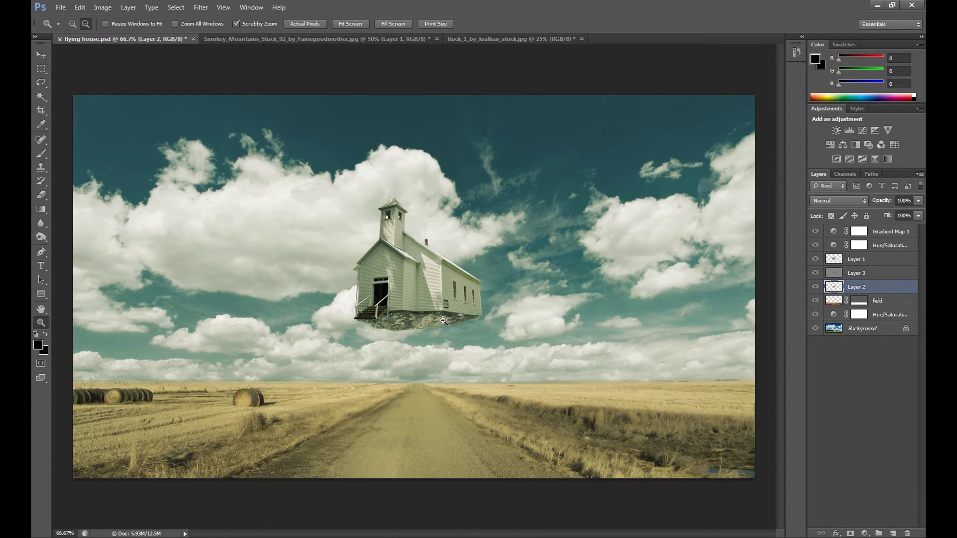
click(72, 24)
click(416, 329)
click(413, 351)
click(416, 360)
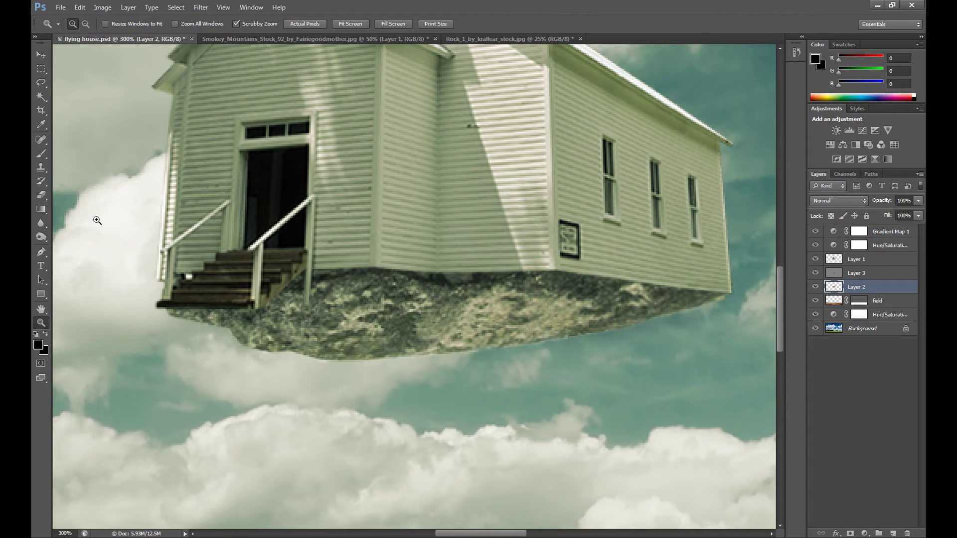
Roughen the rock's lower edge with the Eraser, using the textured 39 px and 66 px brush tips
right_click(42, 208)
click(95, 193)
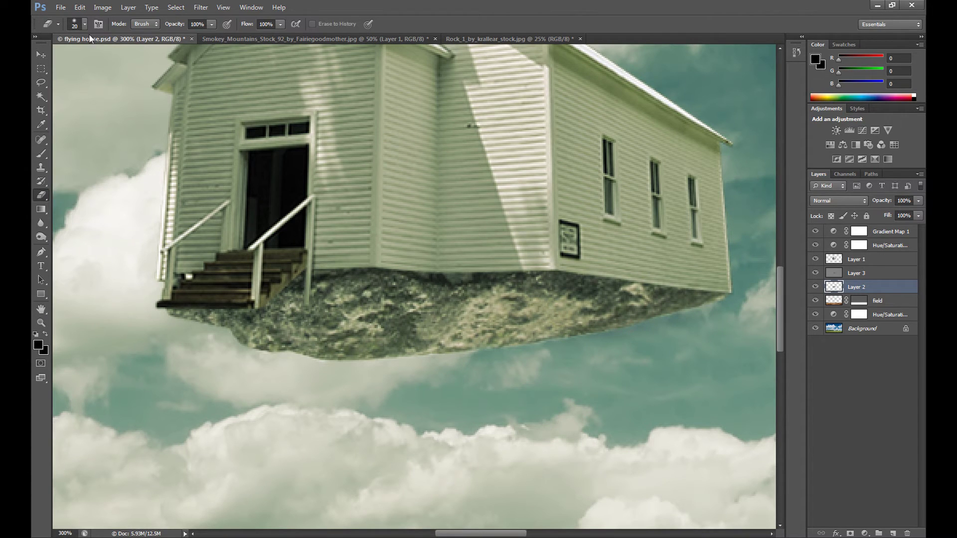
right_click(88, 59)
drag(154, 113, 151, 128)
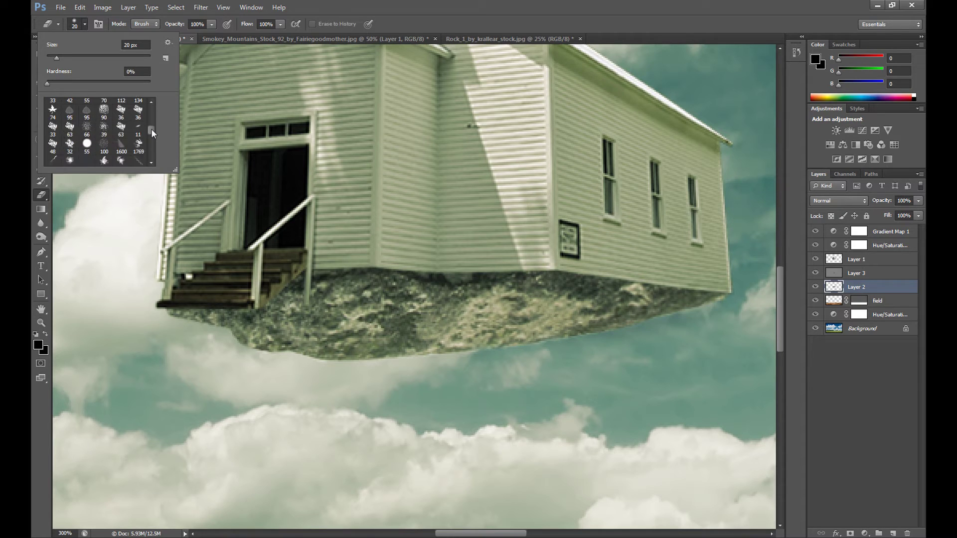
click(104, 131)
click(276, 354)
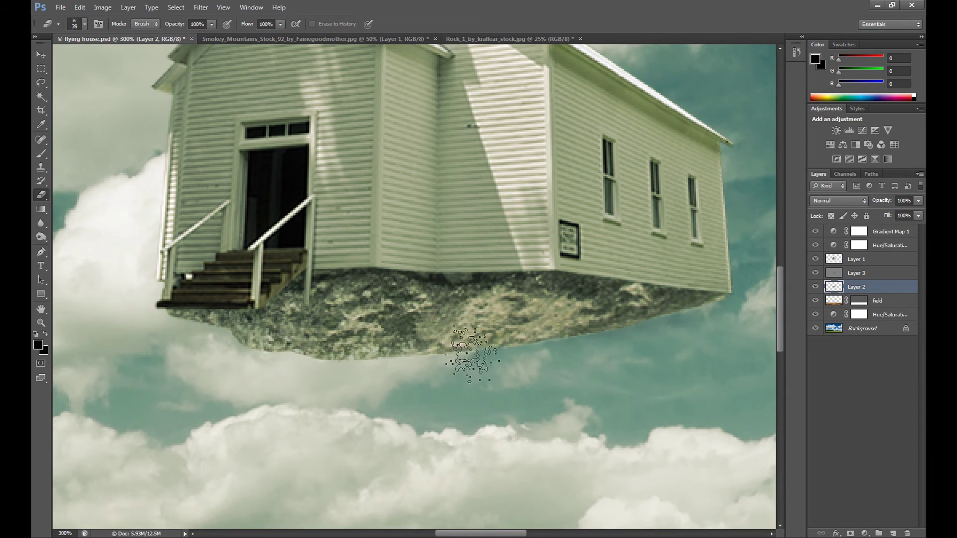
click(84, 25)
click(88, 130)
click(255, 330)
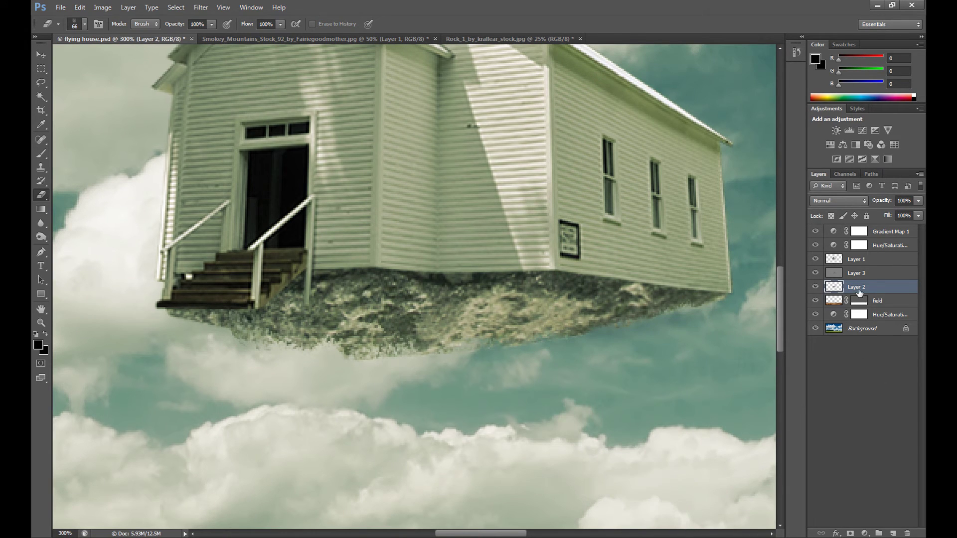
Duplicate the rock layer, place the copy beneath the original and shift it down to deepen the base
right_click(858, 290)
click(798, 204)
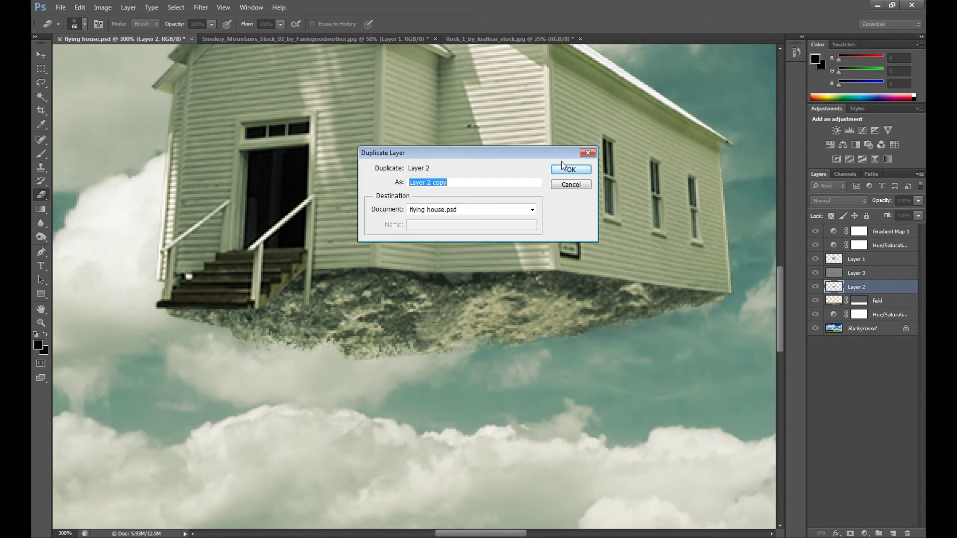
click(564, 166)
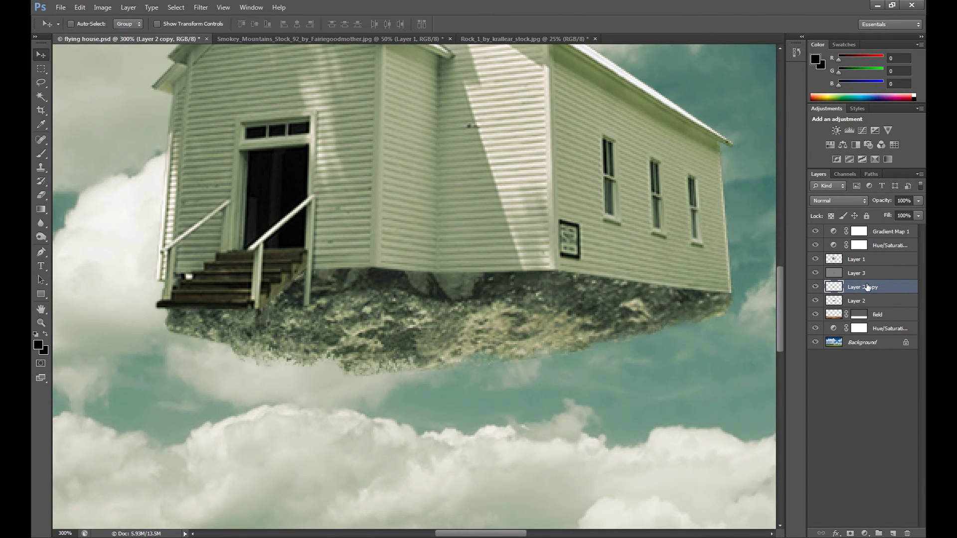
drag(866, 289, 866, 308)
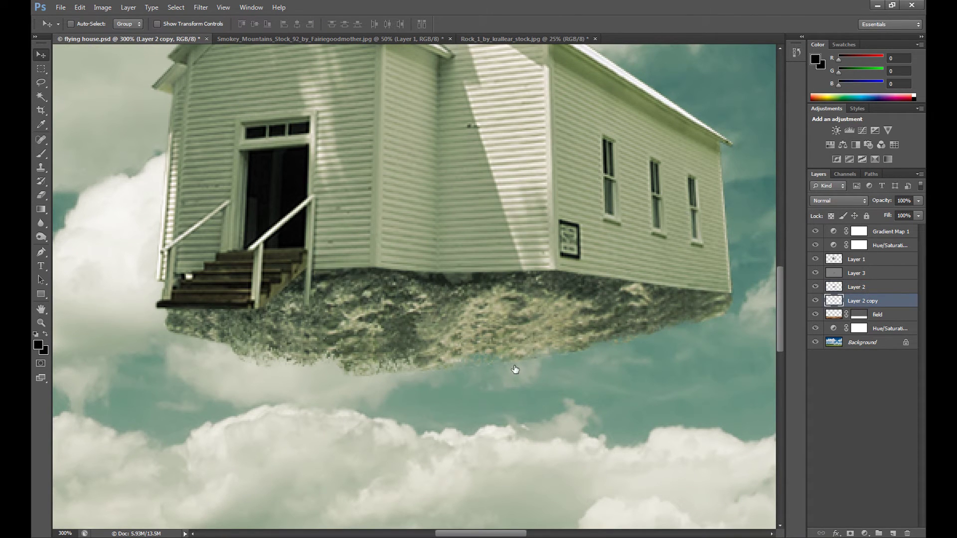
drag(455, 327, 455, 364)
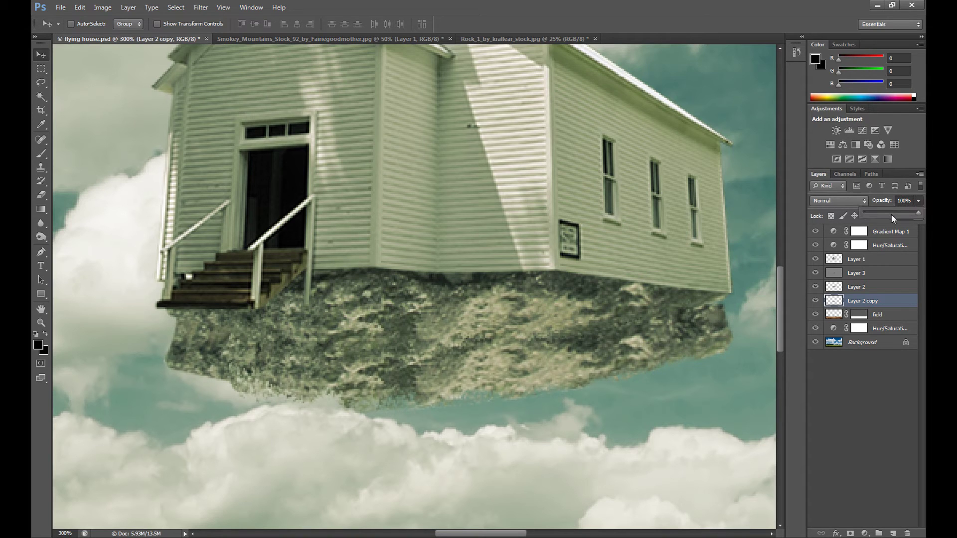
Set the opacity of the duplicated rock layer to 80%
click(890, 214)
drag(894, 216, 899, 215)
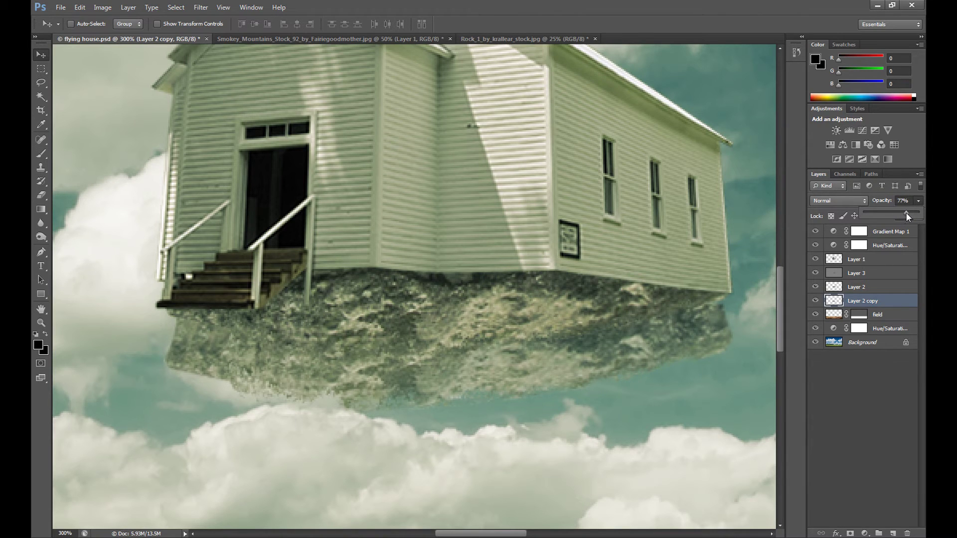
drag(907, 212, 910, 209)
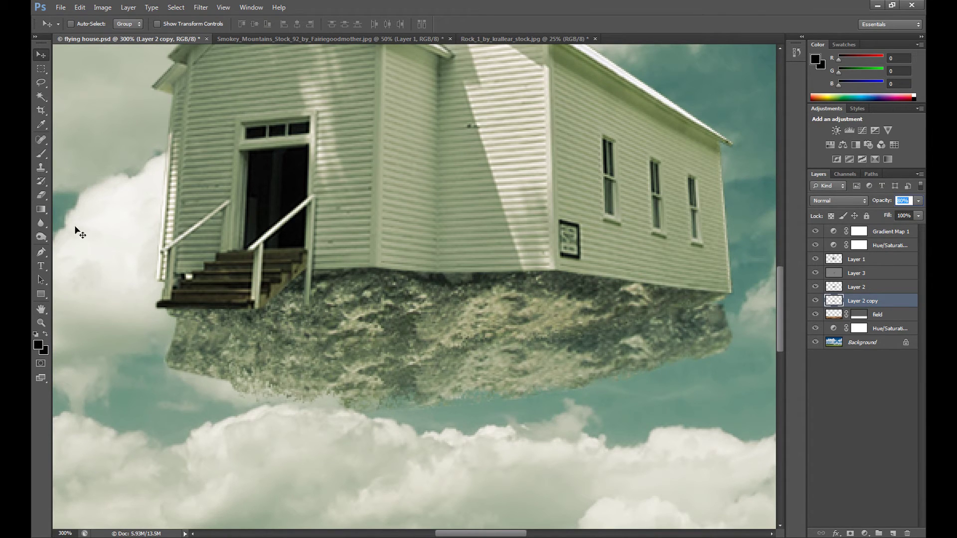
Erode the lower edge of the duplicated rock into scattered fragments with the Eraser, using the splatter brush tip enlarged to 79 px
click(41, 194)
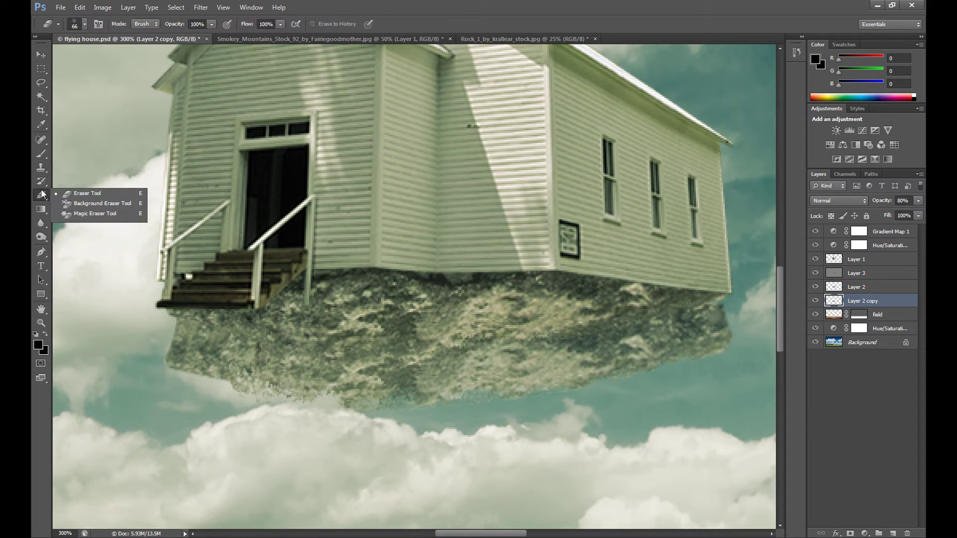
click(84, 24)
click(103, 127)
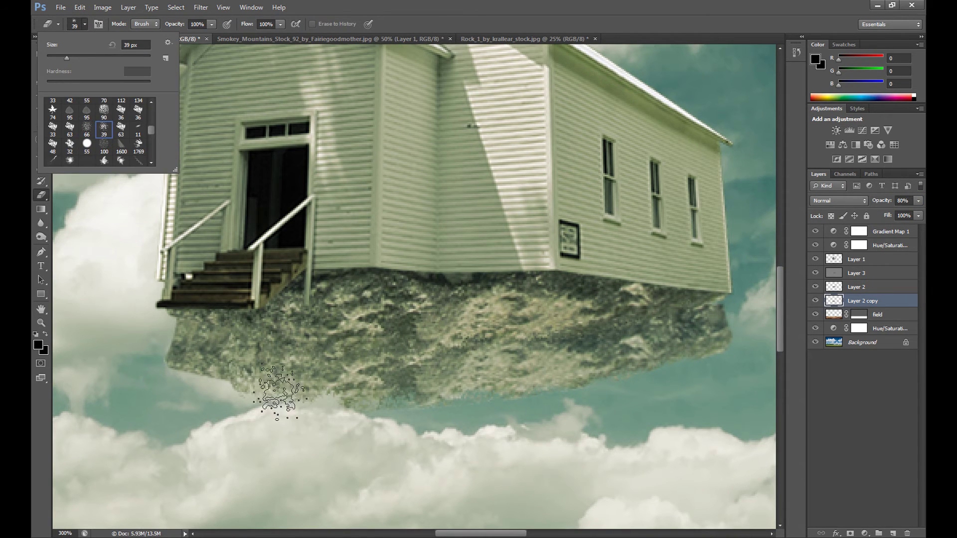
click(82, 57)
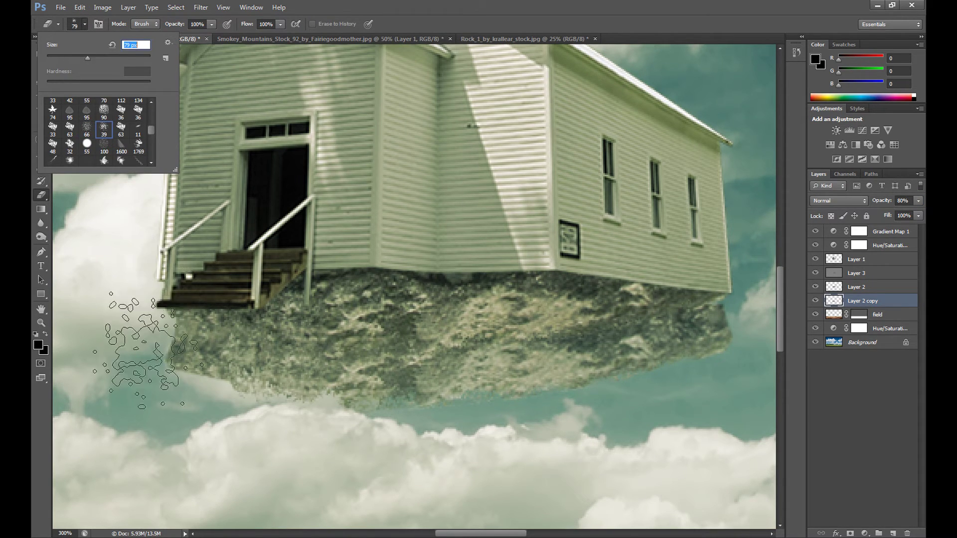
click(196, 363)
mouse_move(192, 367)
mouse_down()
mouse_move(211, 384)
mouse_move(182, 384)
mouse_move(192, 395)
mouse_move(260, 406)
mouse_move(282, 380)
mouse_move(369, 379)
mouse_move(172, 375)
mouse_move(295, 412)
mouse_move(331, 362)
mouse_move(238, 374)
mouse_move(228, 385)
mouse_move(175, 367)
mouse_move(440, 378)
mouse_move(440, 389)
mouse_move(674, 363)
mouse_move(704, 344)
mouse_move(693, 337)
mouse_move(700, 345)
mouse_move(574, 393)
mouse_move(685, 363)
mouse_move(711, 333)
mouse_move(482, 357)
mouse_move(187, 357)
mouse_up()
Shift the eroded rock copy slightly down and to the left beneath the original rock
click(41, 54)
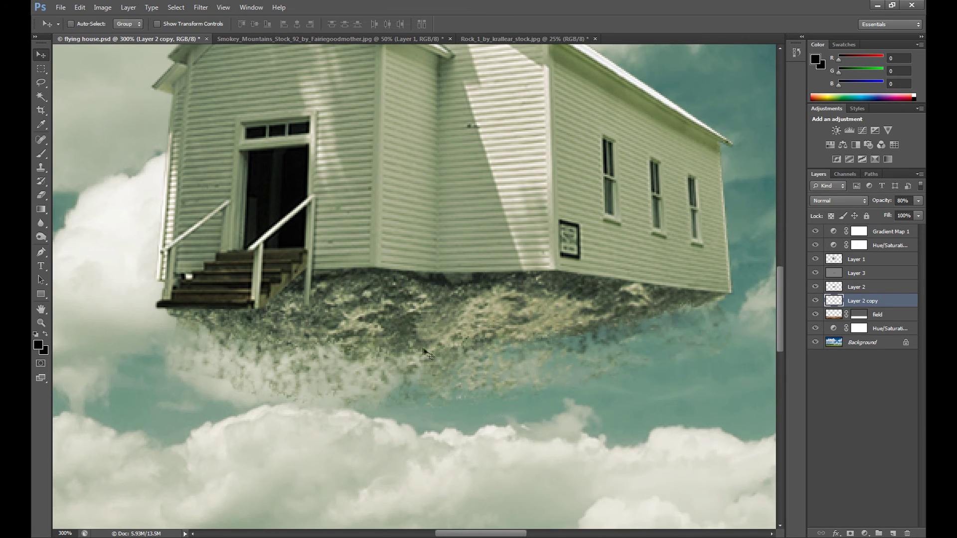
drag(455, 359, 435, 372)
click(41, 195)
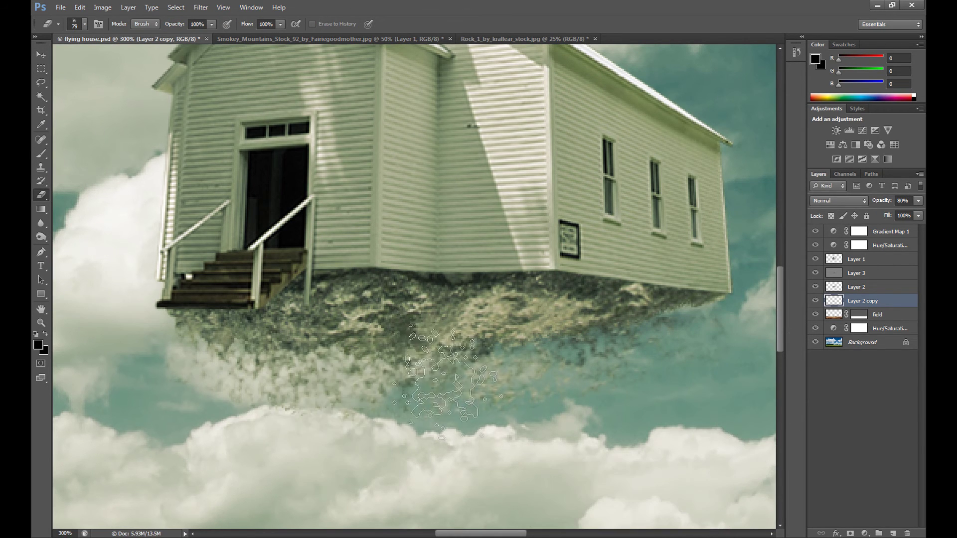
key(v)
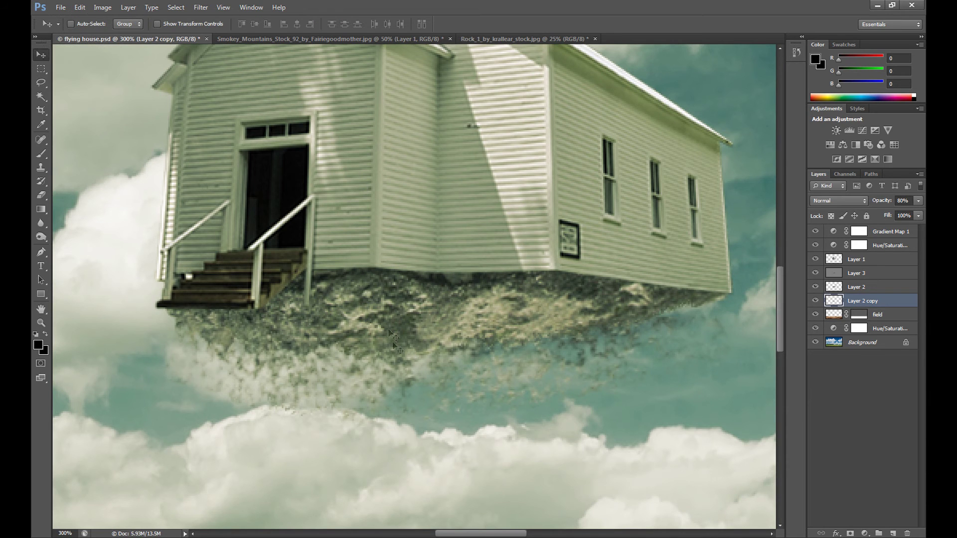
mouse_move(449, 393)
mouse_down()
mouse_move(413, 368)
mouse_move(399, 369)
mouse_move(397, 384)
mouse_up()
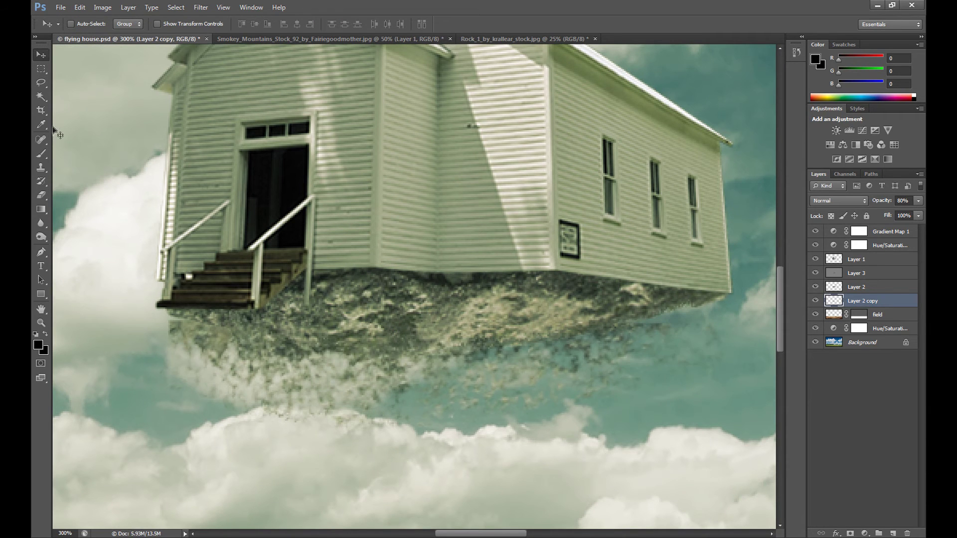
click(41, 195)
key(ctrl+d)
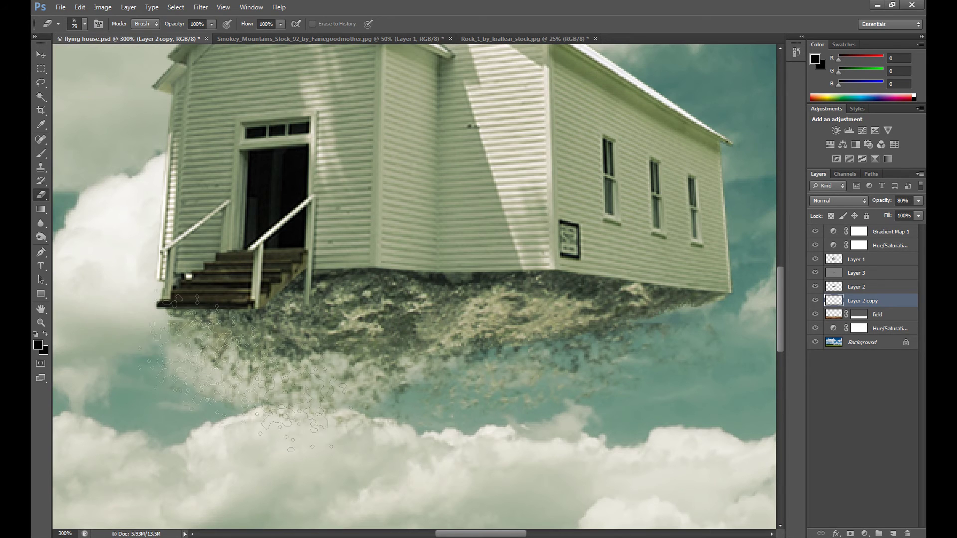
key(v)
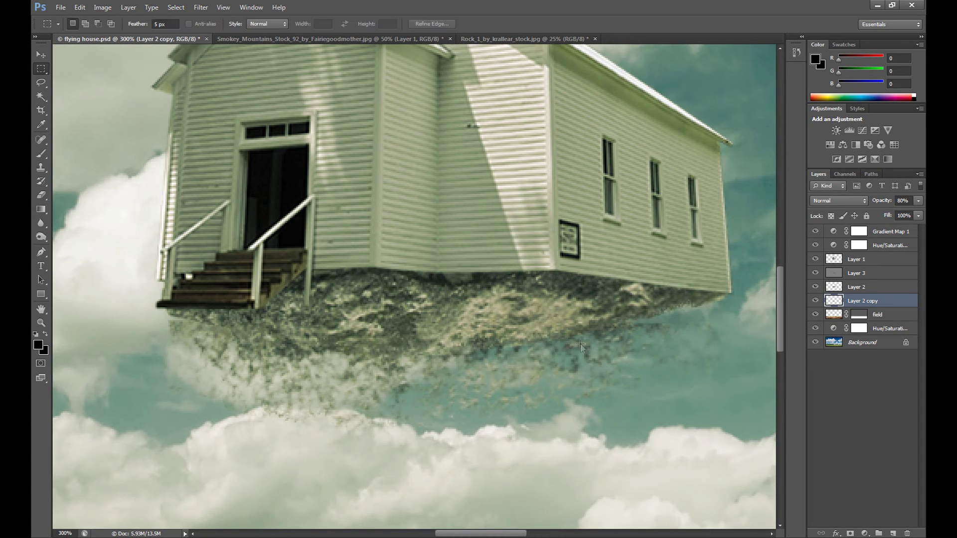
Distort the rock copy with Free Transform, pulling both upper corners up closer to the church base
key(ctrl+t)
drag(729, 321, 730, 310)
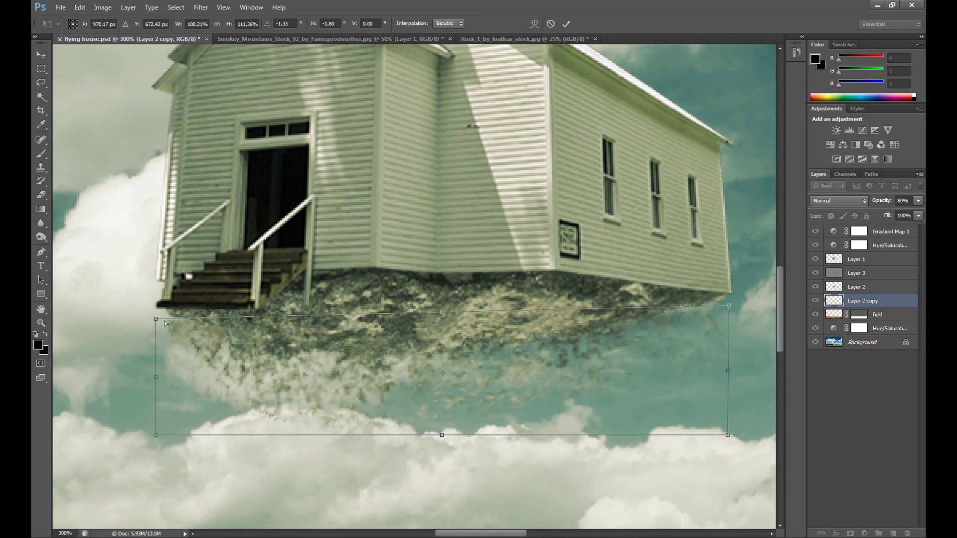
drag(156, 319, 157, 312)
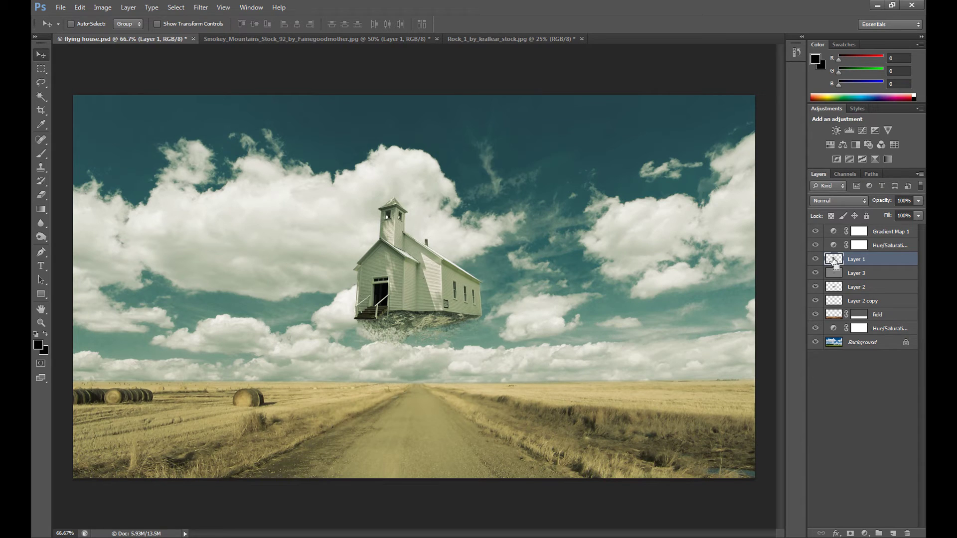
Add a Hue/Saturation adjustment masked to the church outline, with saturation and lightness both set to -100, as a black silhouette
ctrl+click(833, 260)
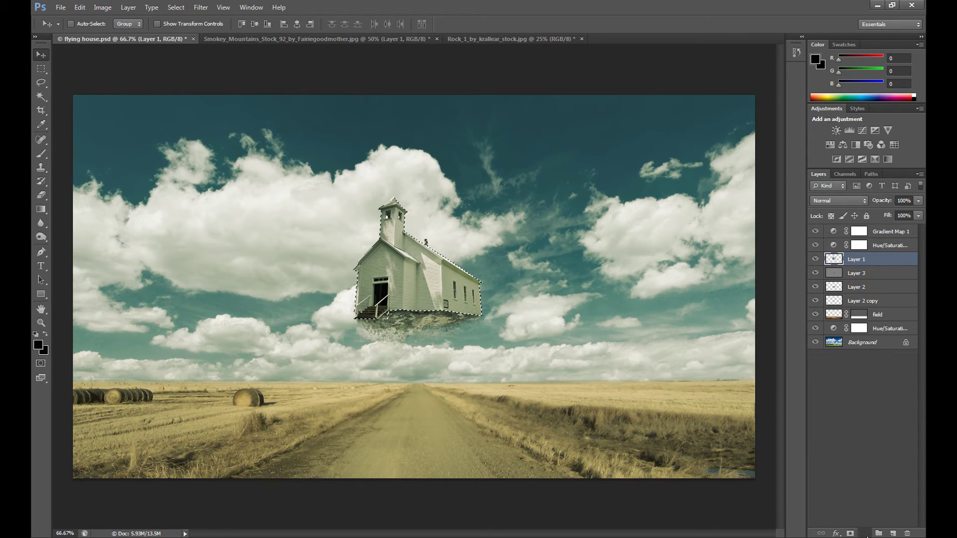
click(866, 534)
click(849, 407)
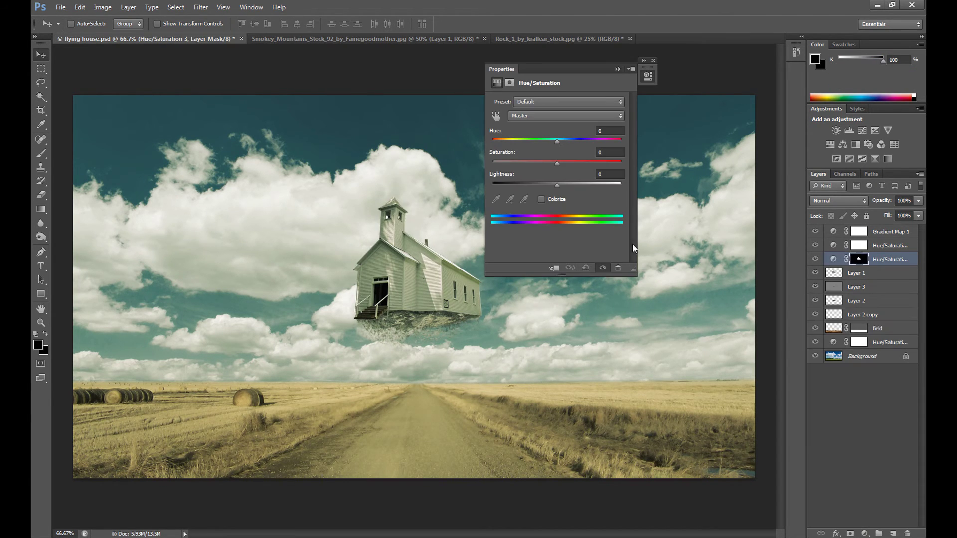
drag(521, 161, 492, 163)
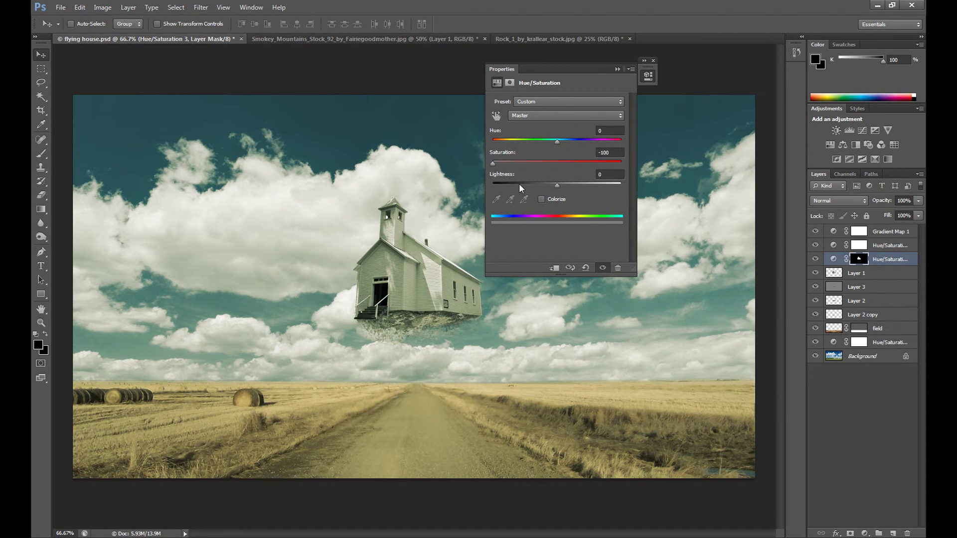
drag(518, 183, 493, 185)
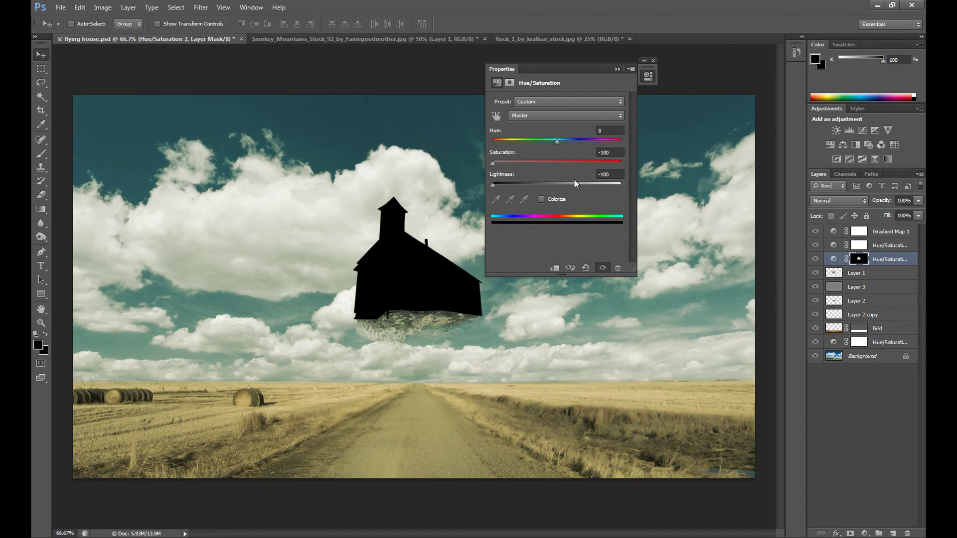
click(616, 70)
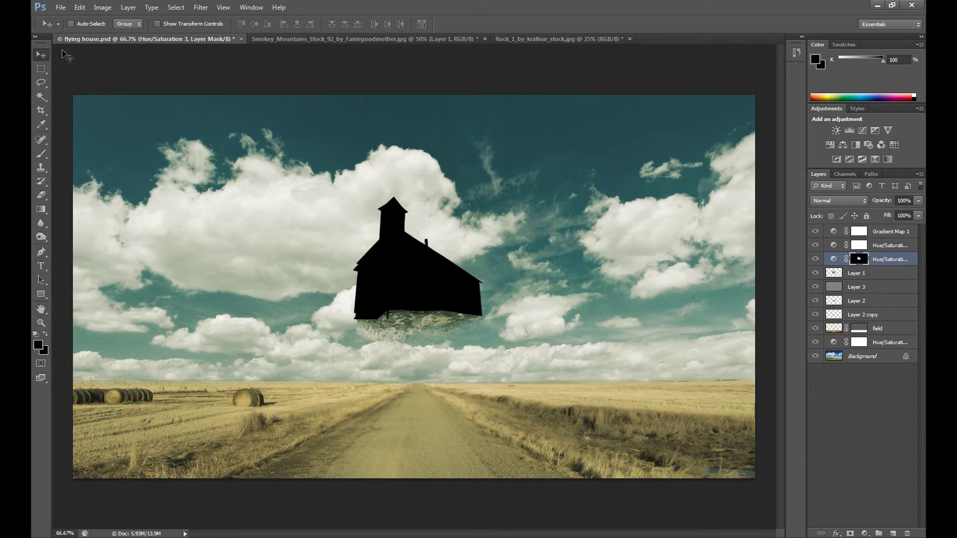
Transform the silhouette mask to 135% width and -45% height, skewing it into an upside-down shadow, and place it over the dirt road
click(42, 69)
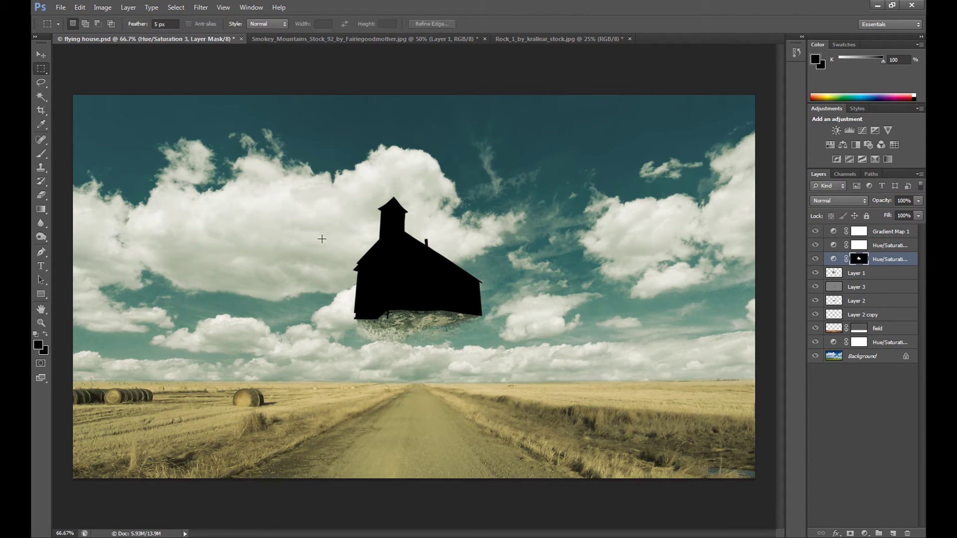
right_click(369, 254)
click(401, 347)
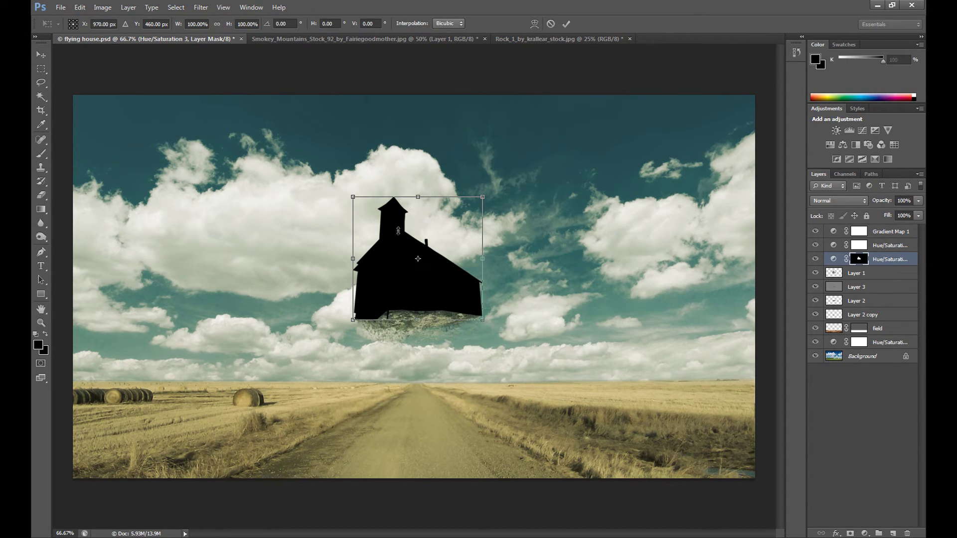
drag(397, 230, 304, 377)
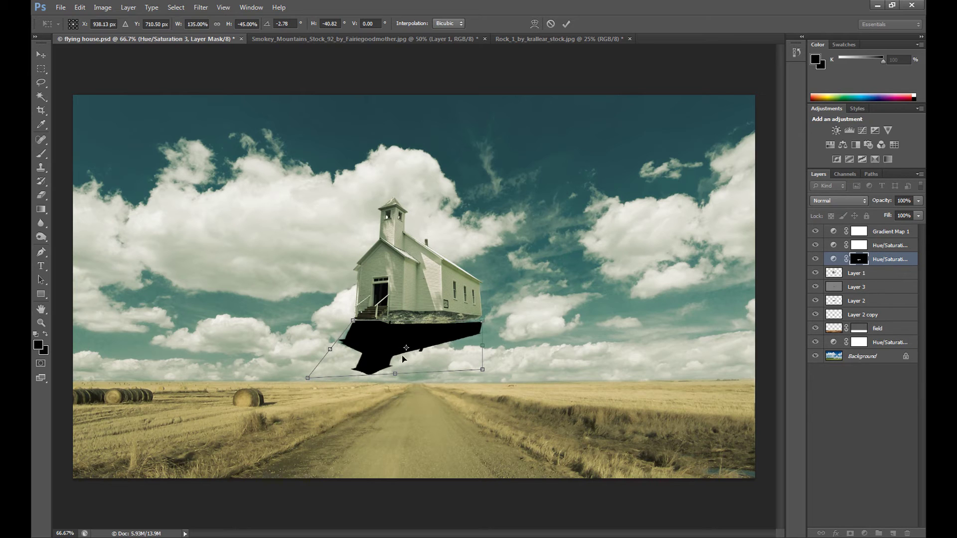
drag(401, 354, 380, 409)
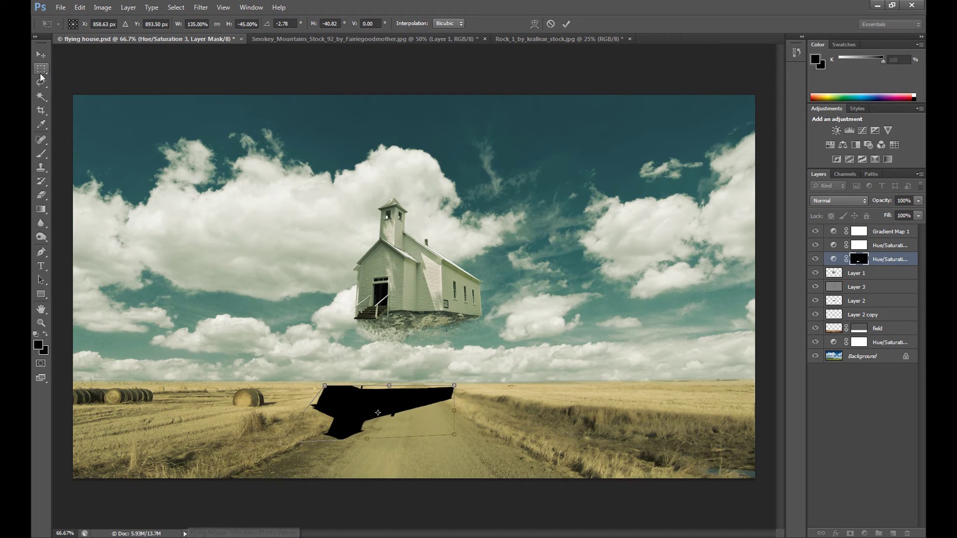
Flatten and distort the upside-down shadow further, and place it across the left edge of the road and the adjoining field
click(41, 73)
click(513, 201)
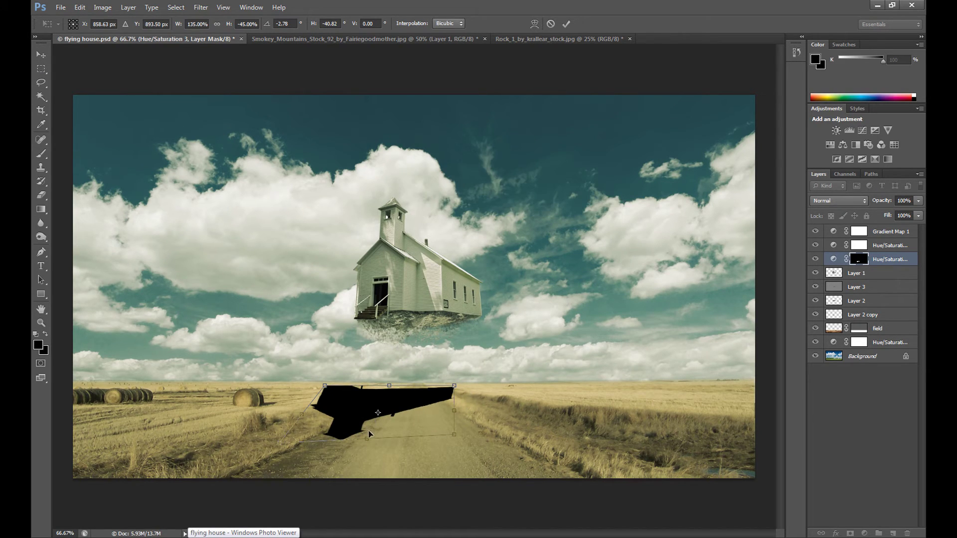
drag(367, 442, 344, 431)
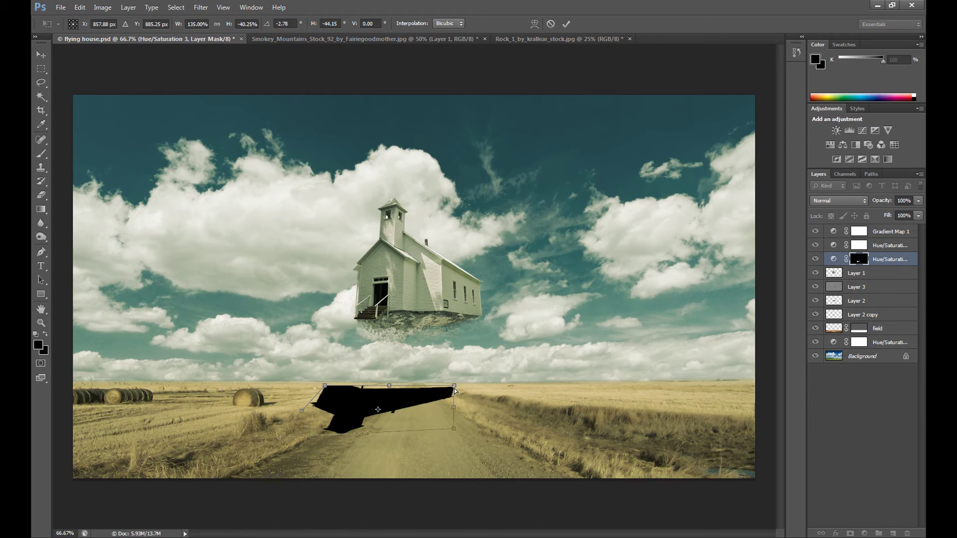
drag(454, 386, 448, 396)
drag(357, 406, 309, 438)
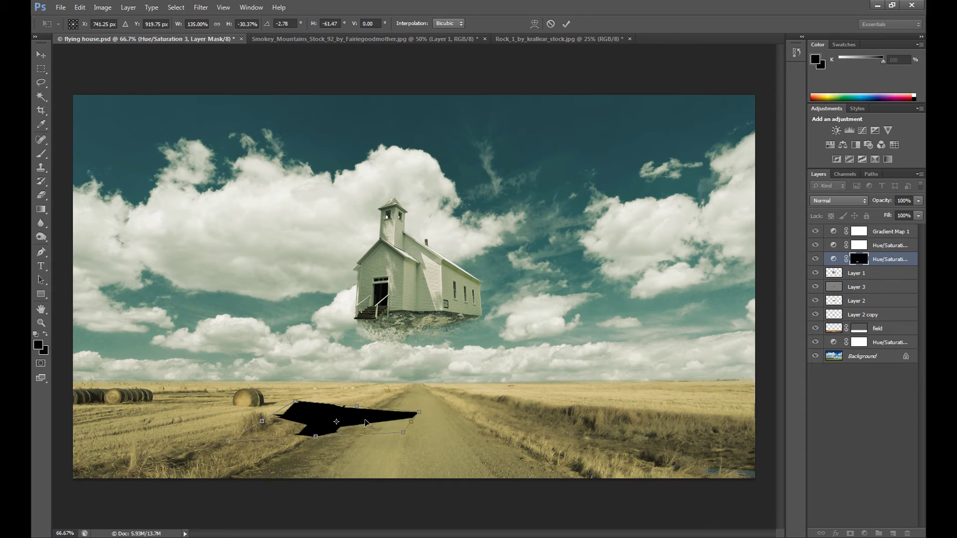
drag(367, 423, 412, 444)
key(Return)
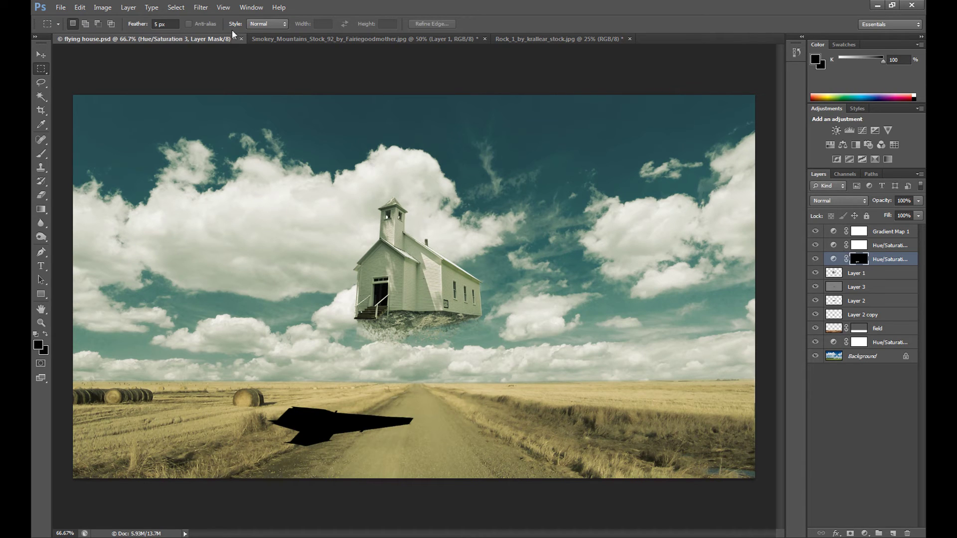
Soften the shadow mask with a Gaussian Blur of 25 pixels radius
click(202, 11)
mouse_move(232, 118)
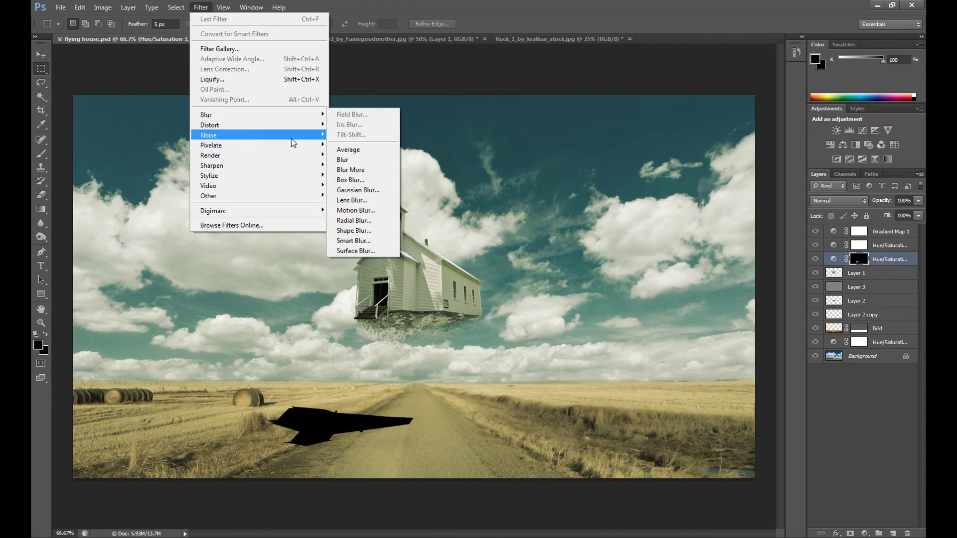
click(356, 189)
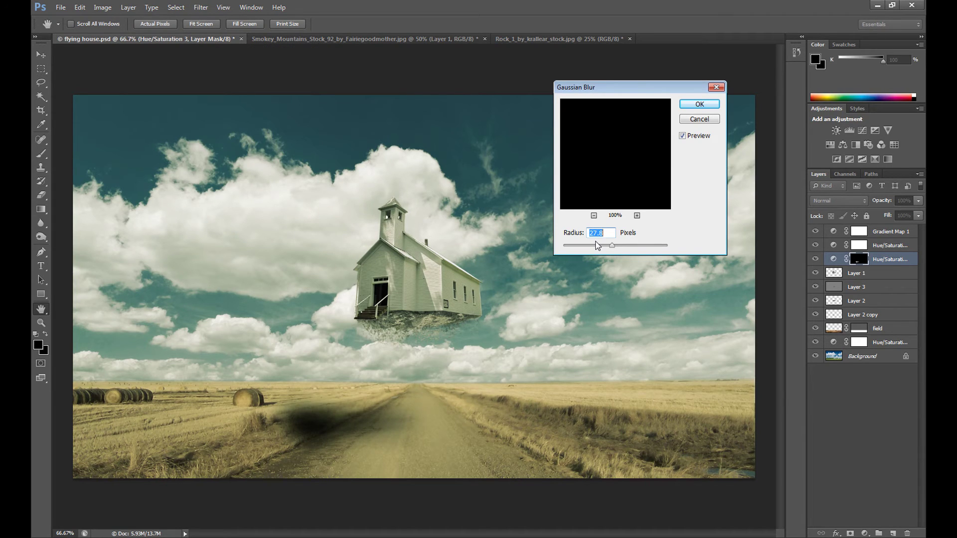
click(596, 243)
drag(605, 233, 587, 234)
text(2)
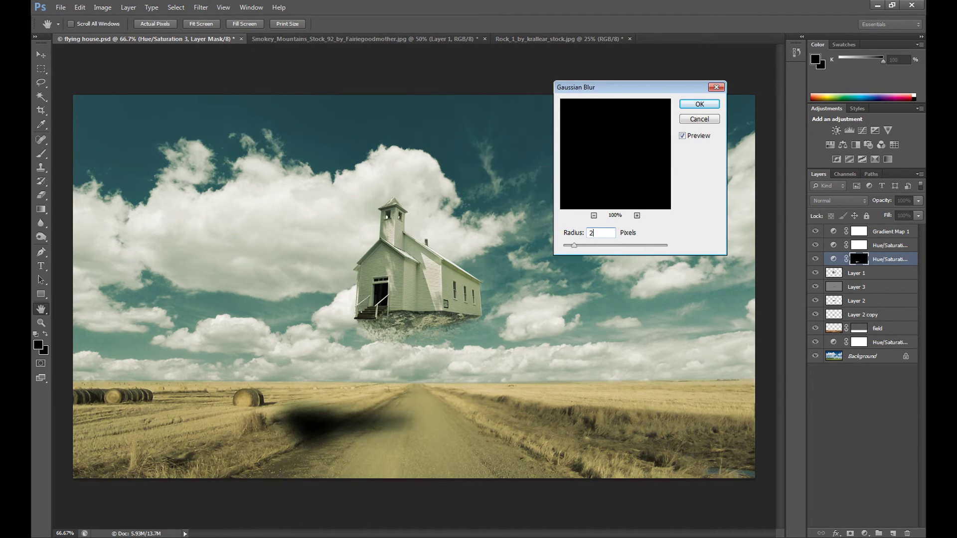
text(5)
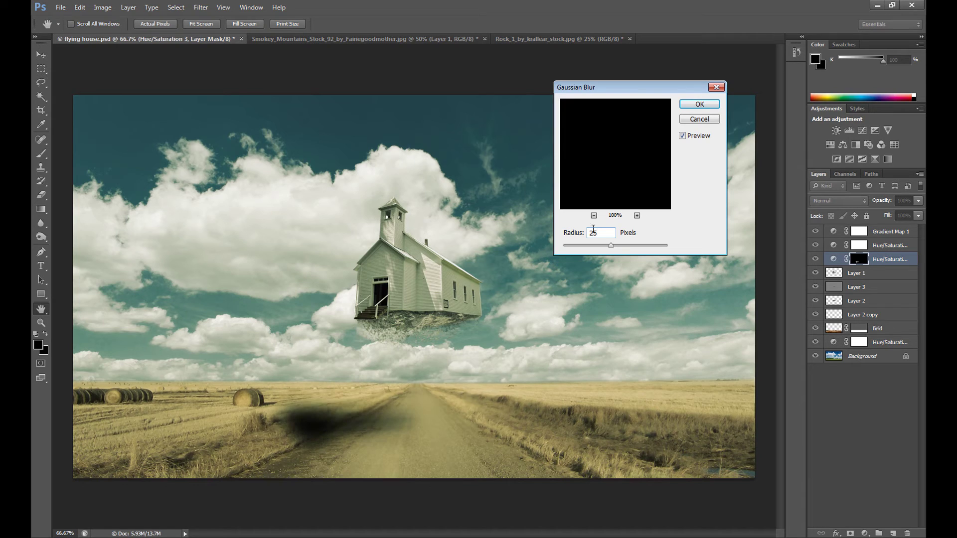
click(696, 104)
Enlarge the blurred shadow to about 113% width and 105% height, then stretch it further left across the field
key(ctrl+t)
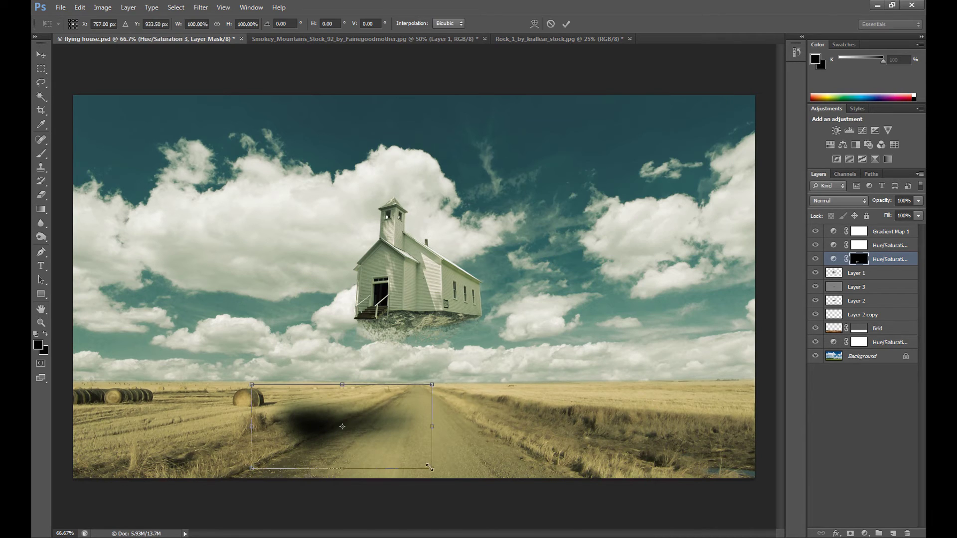
drag(442, 470, 455, 472)
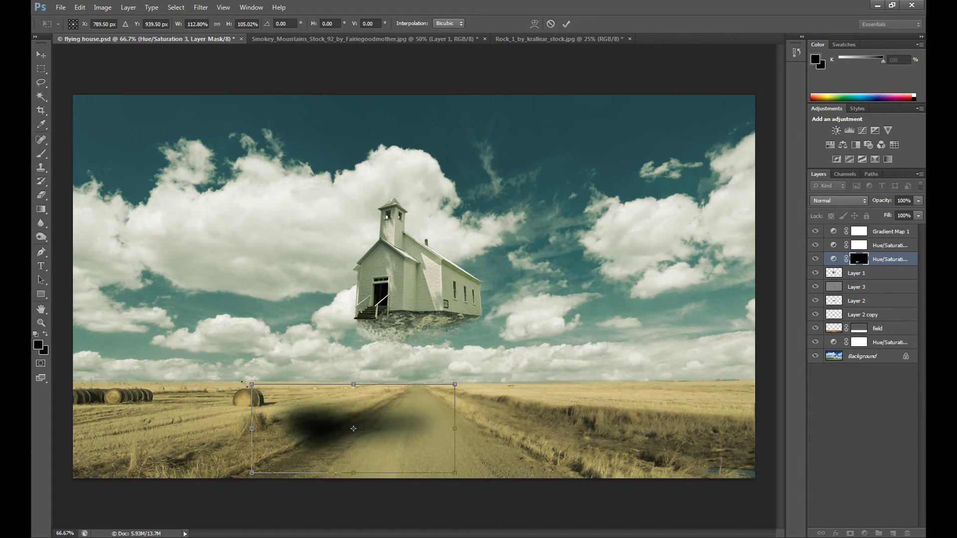
click(42, 68)
click(449, 205)
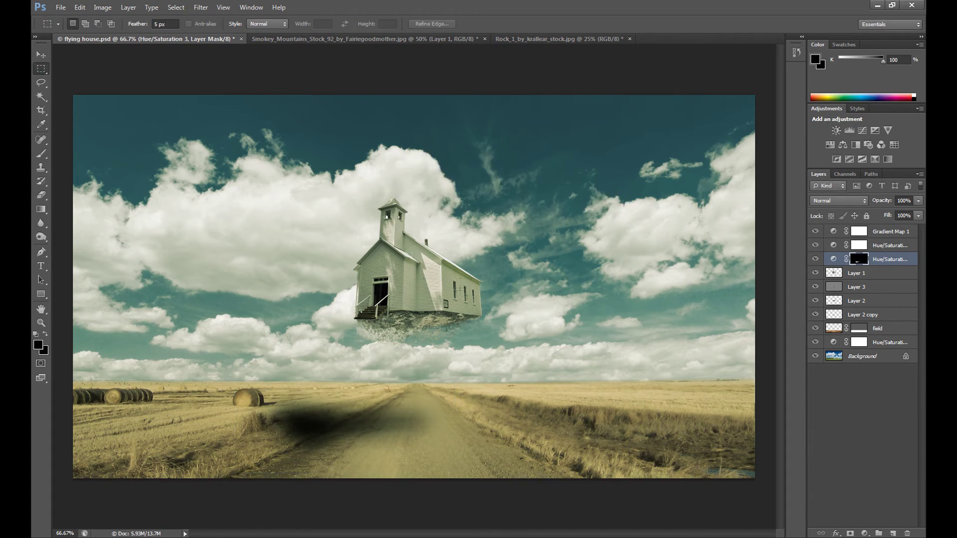
key(ctrl+t)
drag(212, 480, 212, 484)
key(Return)
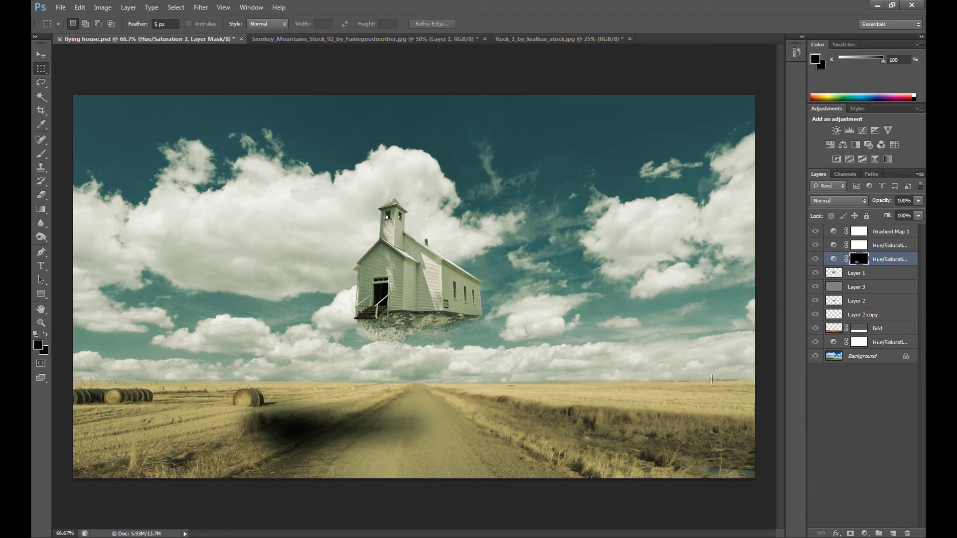
Set the opacity of the shadow's Hue/Saturation adjustment layer to 90%
key(v)
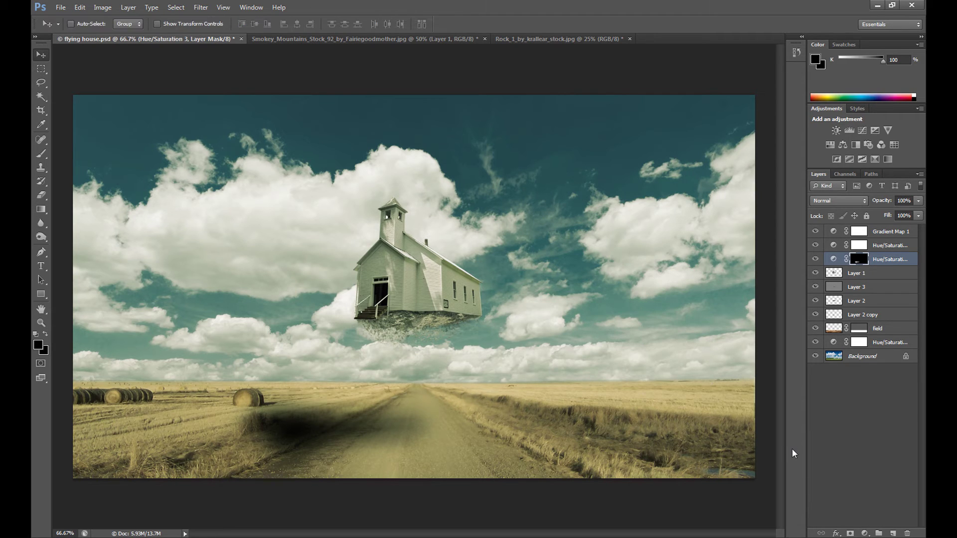
click(906, 200)
text(1)
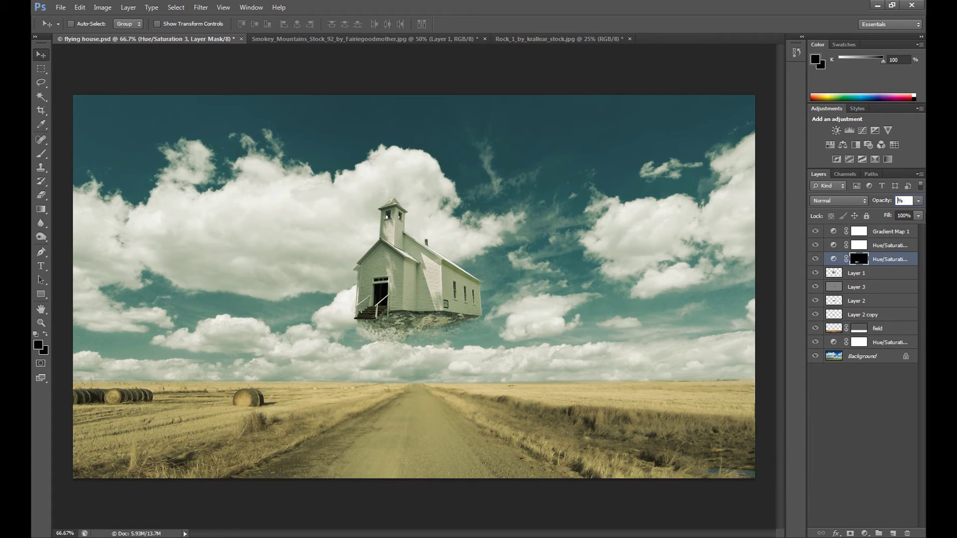
key(BackSpace)
text(90)
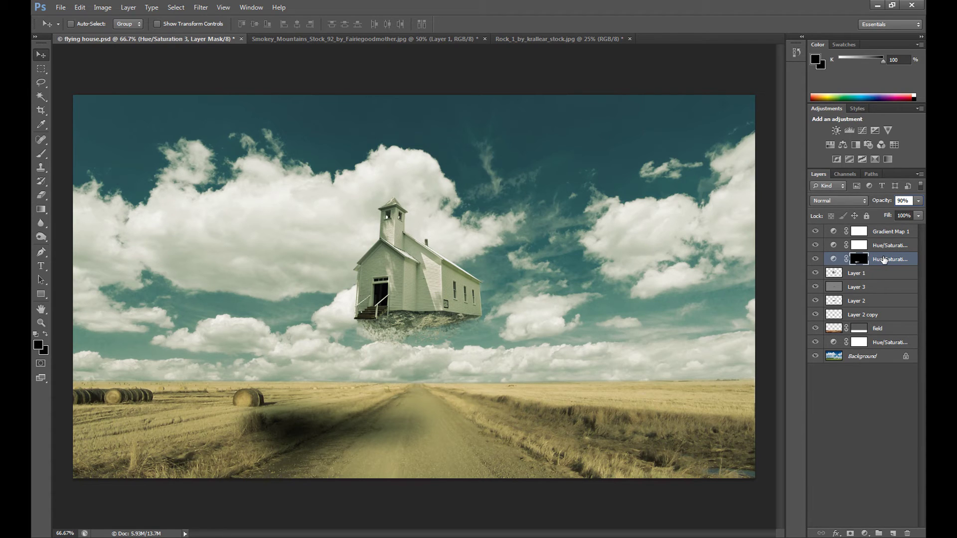
Add a Photo Filter adjustment layer above the Gradient Map and give it a custom lime green colour
click(843, 383)
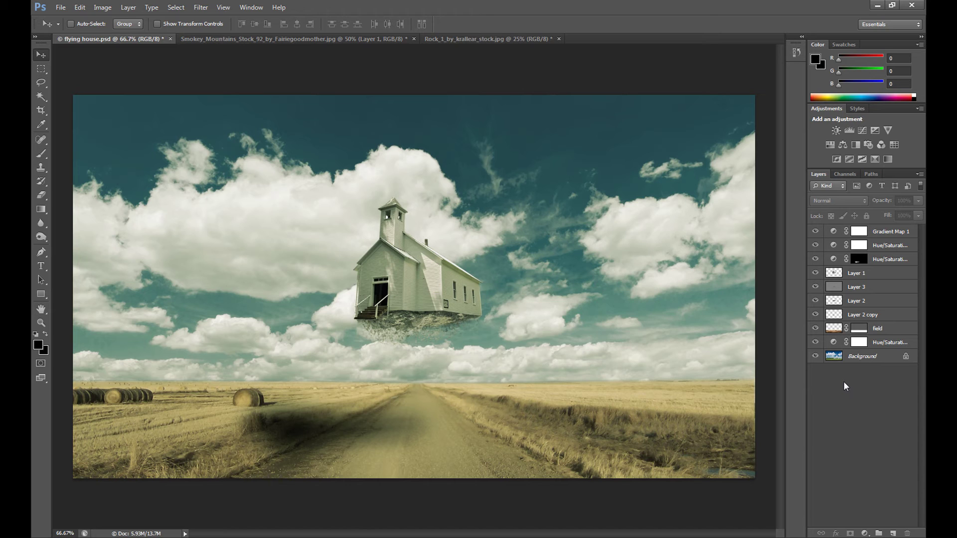
click(872, 230)
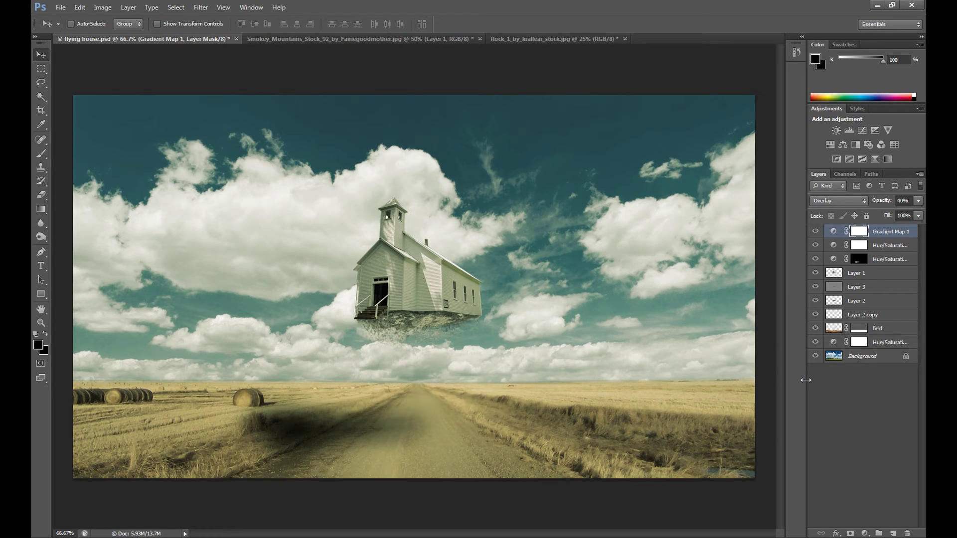
click(865, 533)
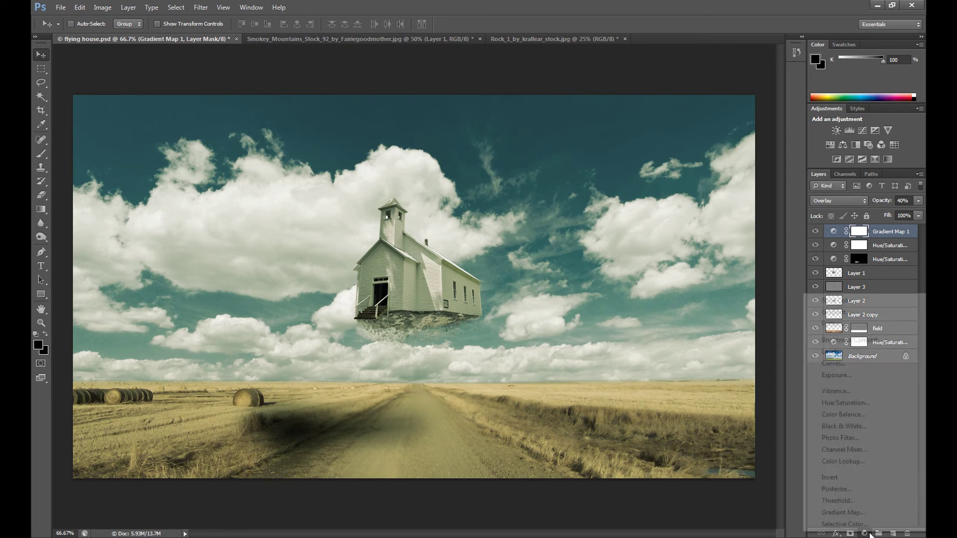
click(853, 437)
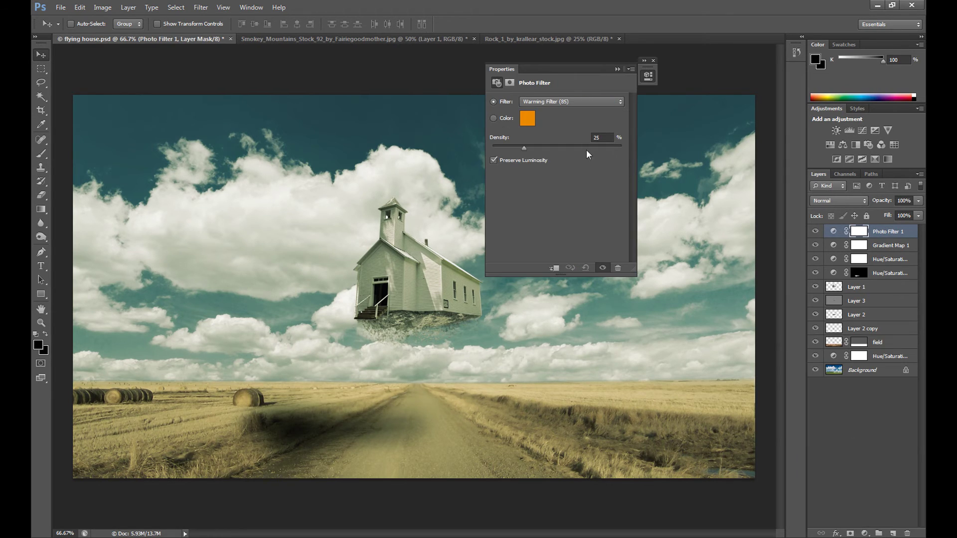
click(529, 119)
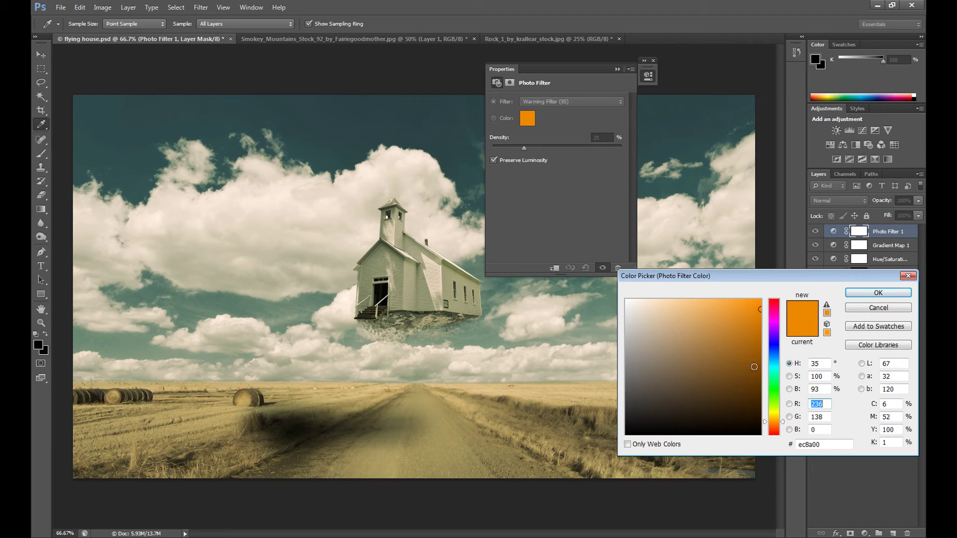
click(774, 398)
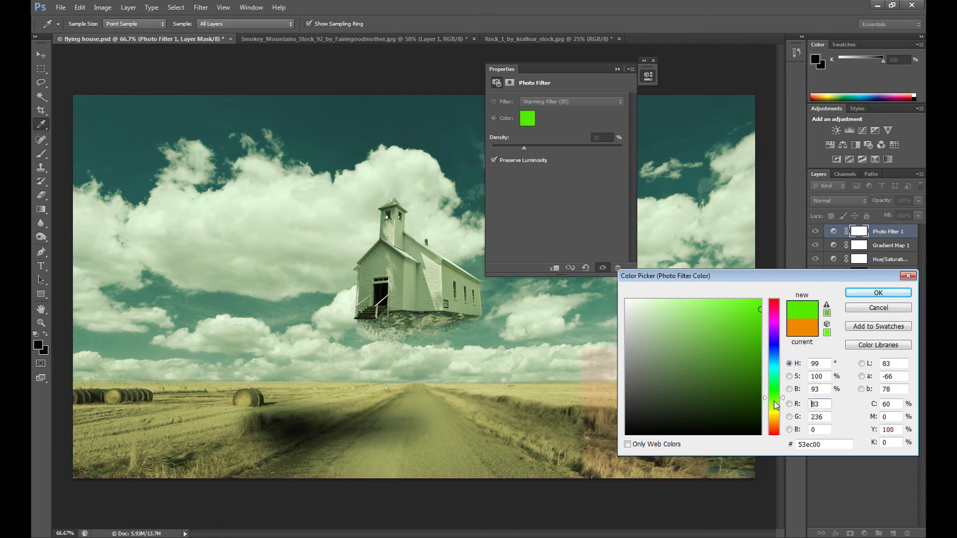
click(774, 404)
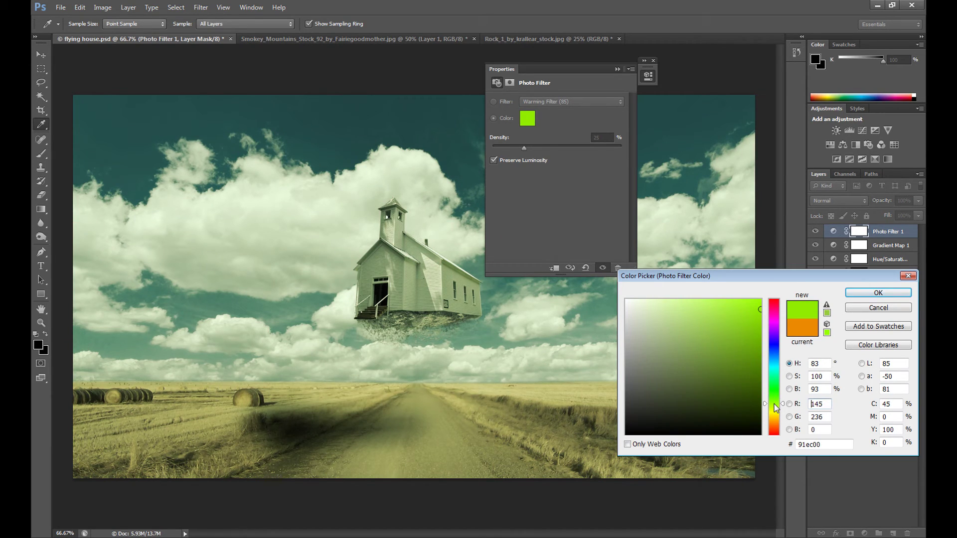
click(776, 378)
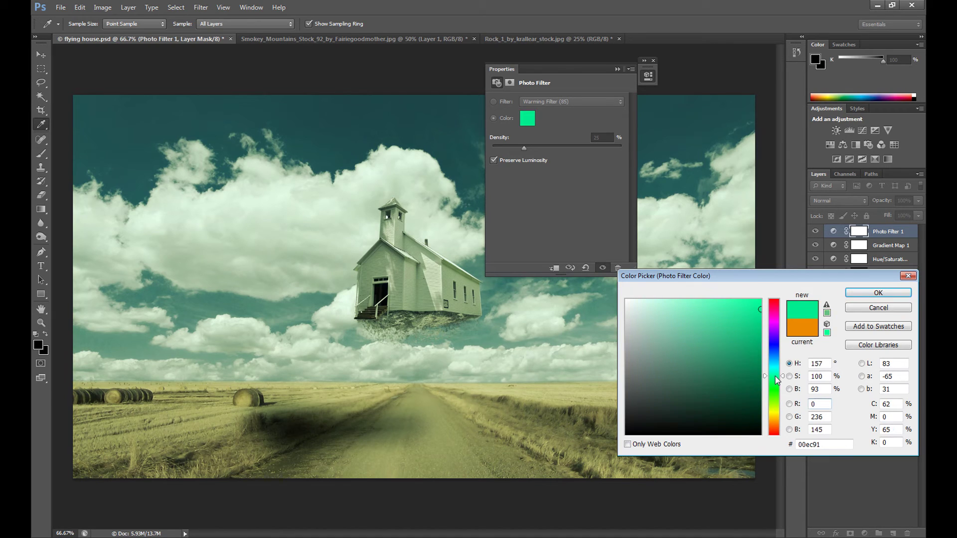
click(774, 403)
click(732, 310)
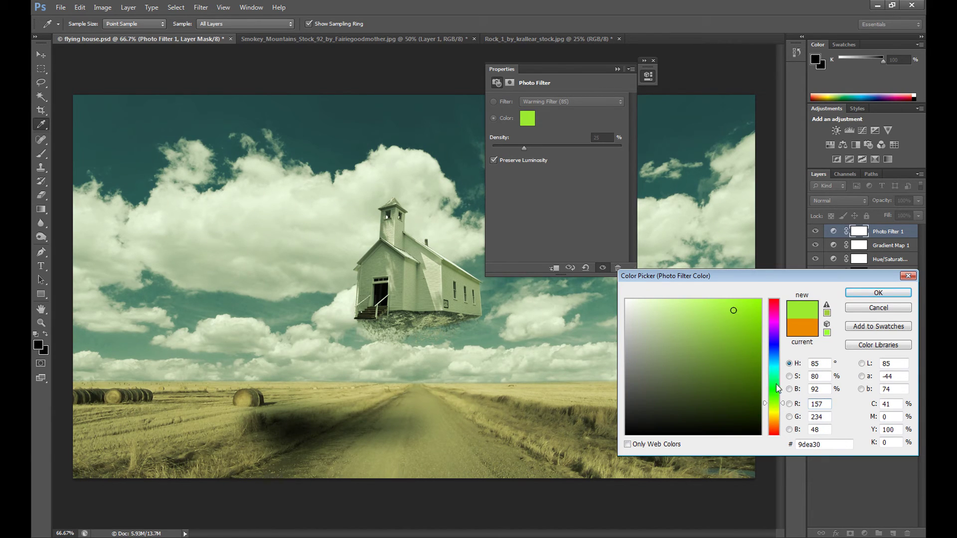
click(878, 292)
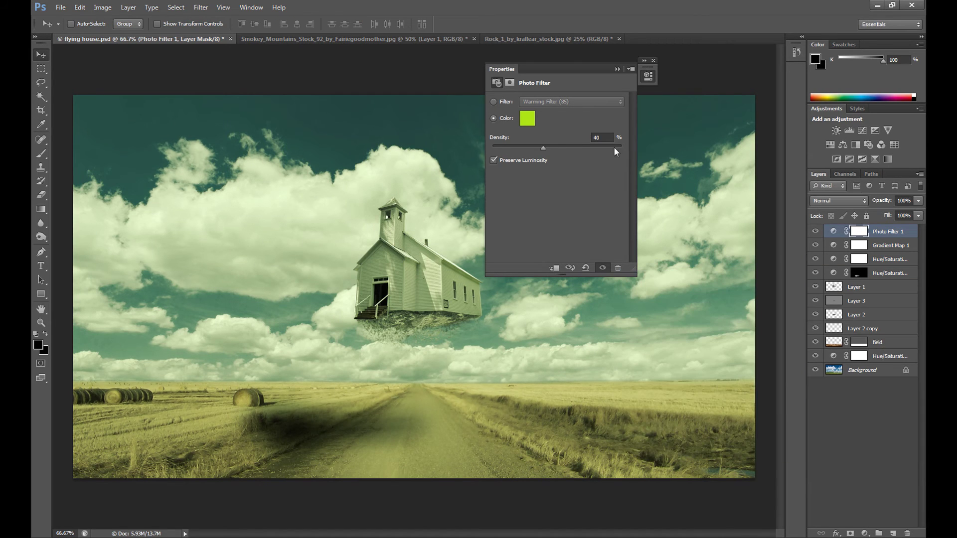
Set the Photo Filter's density to 30%, close its properties and deselect all layers
click(603, 138)
text(30)
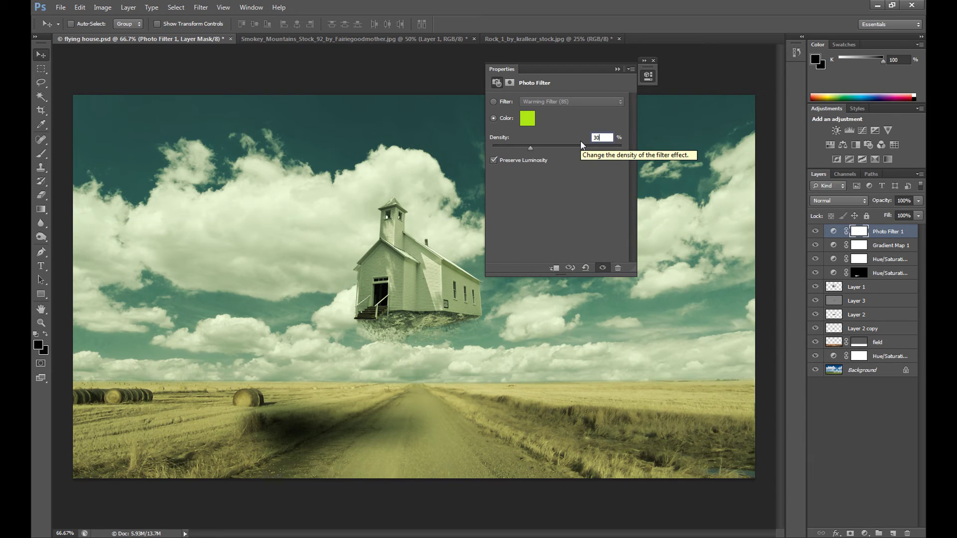
click(617, 68)
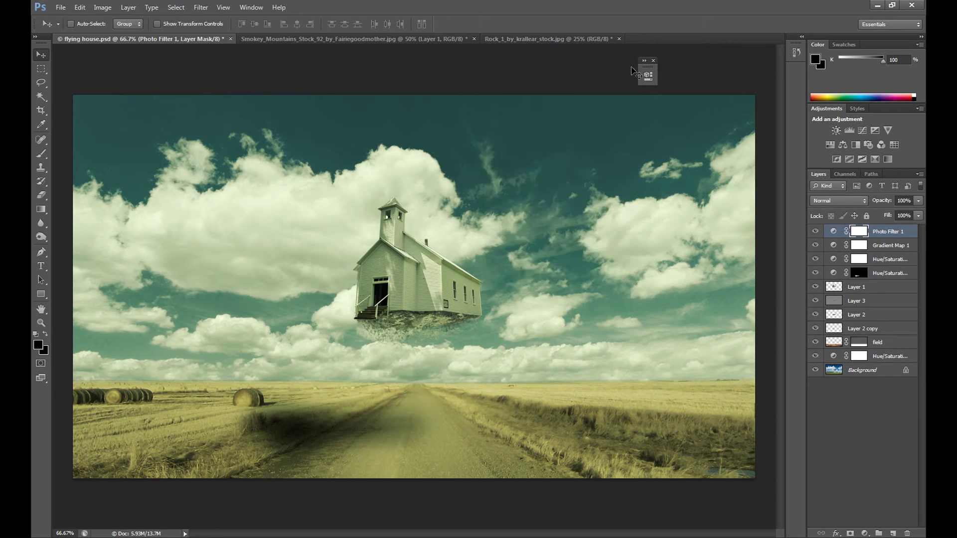
click(653, 61)
click(861, 404)
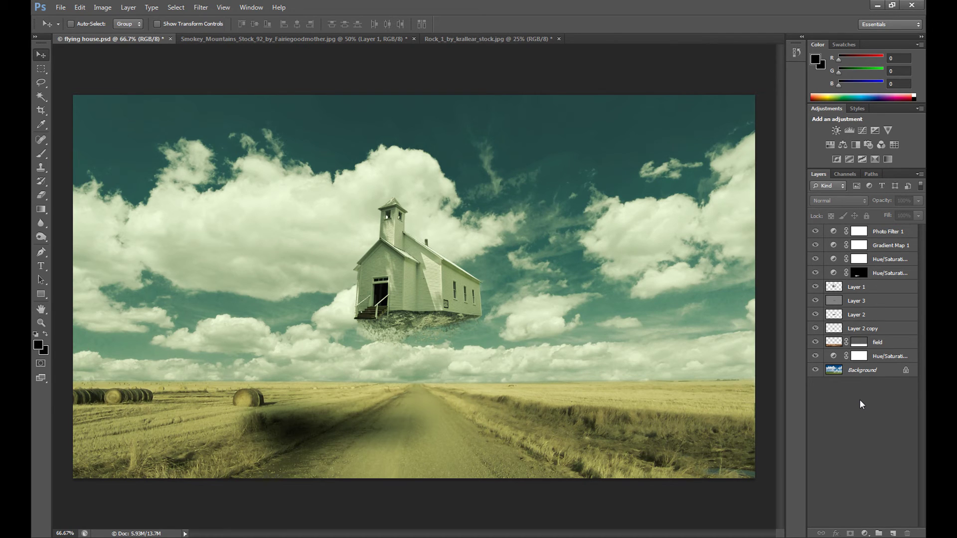
Duplicate the Background, the Hue/Saturation layer above it and the field layer together, and merge the copies into one layer
click(865, 374)
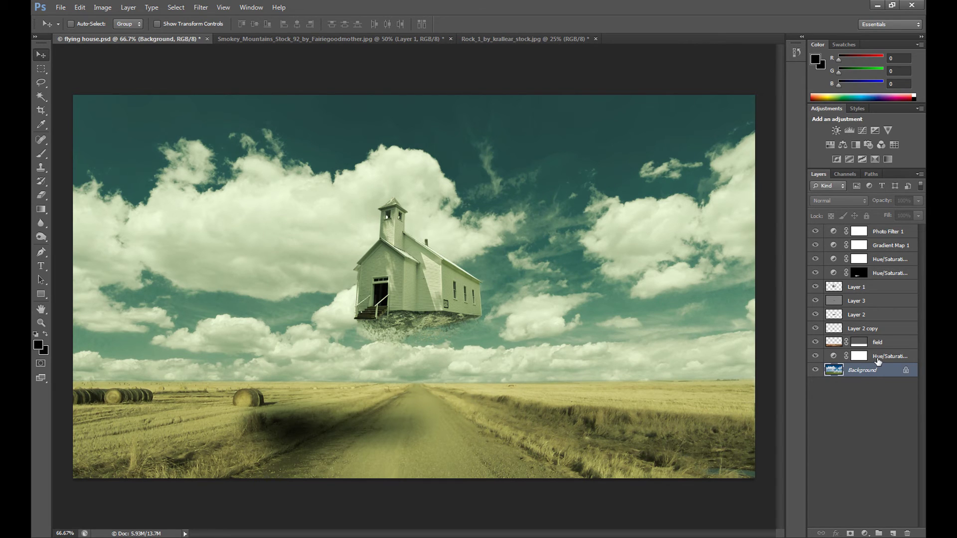
shift+click(877, 358)
shift+click(872, 344)
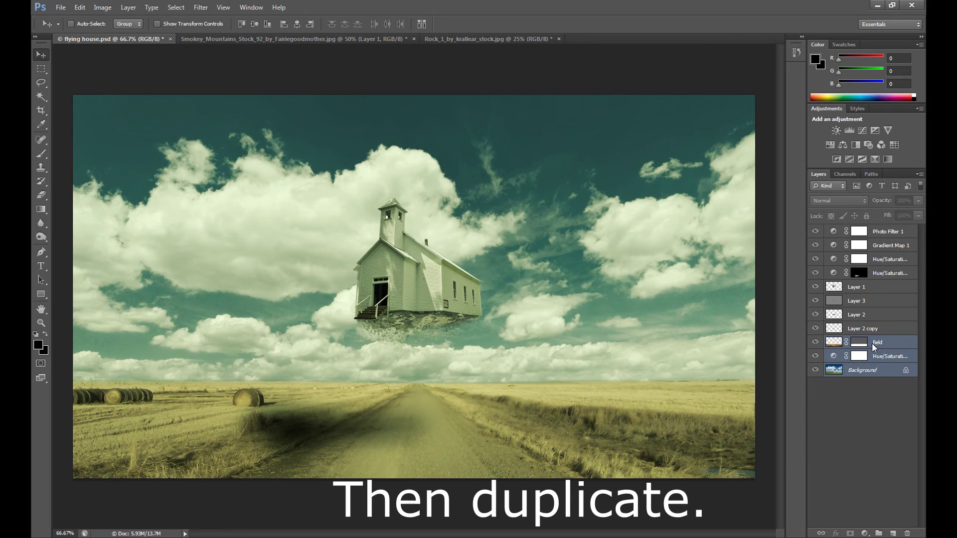
right_click(873, 343)
click(842, 202)
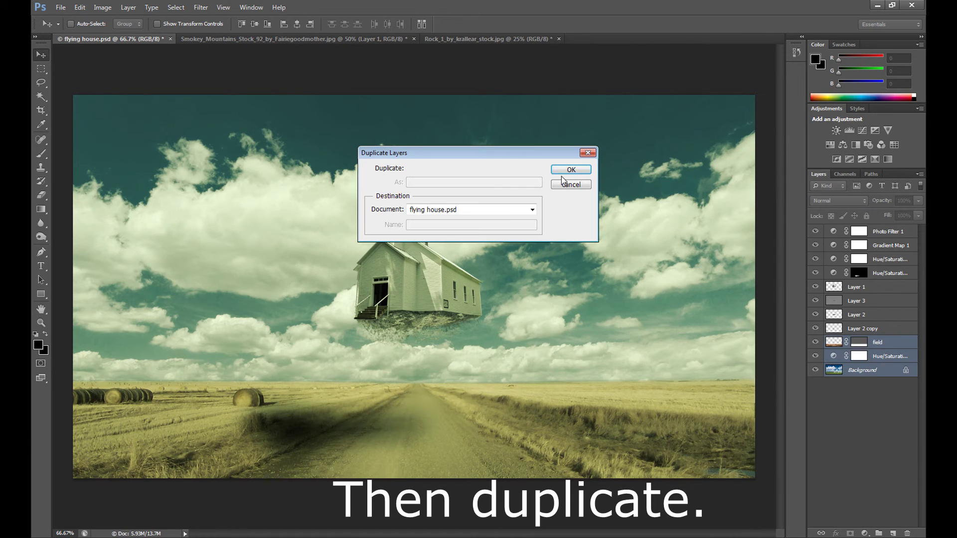
click(567, 170)
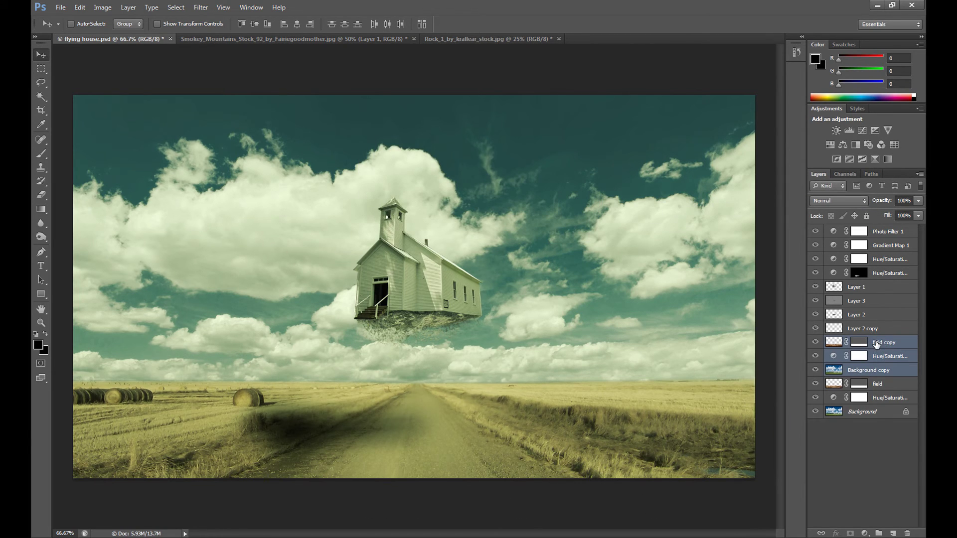
right_click(876, 344)
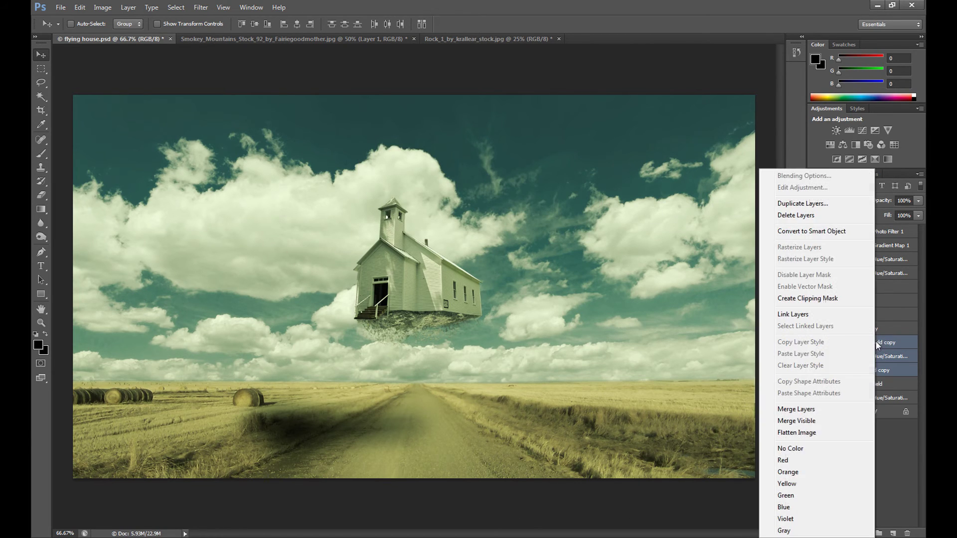
click(797, 409)
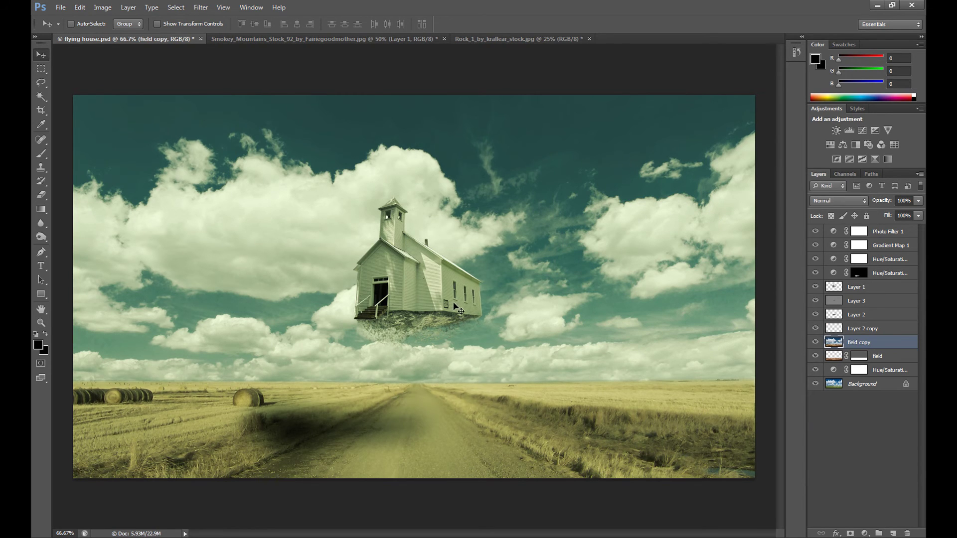
Start Lighting Effects on the merged field copy layer and stretch and position the spotlight ellipse around the church and most of the scene
click(41, 323)
alt+click(572, 381)
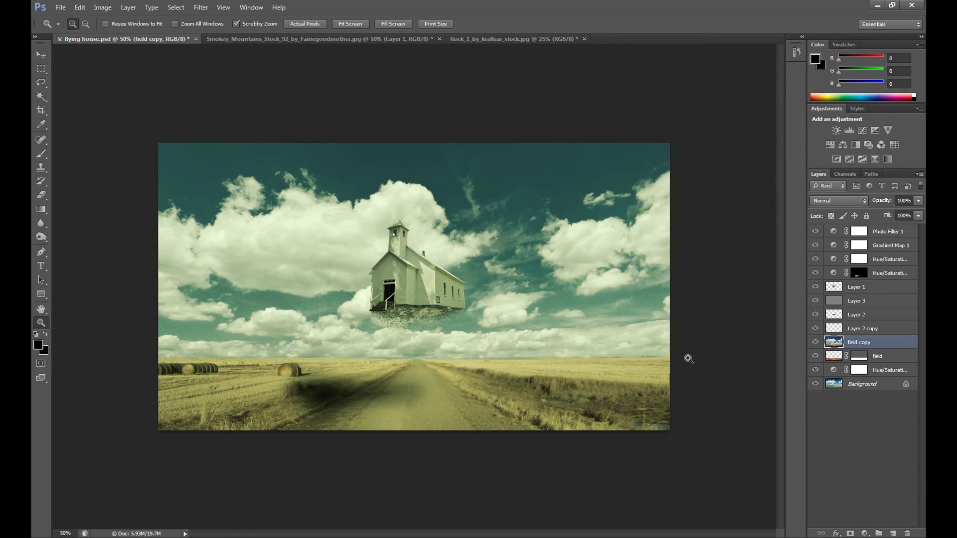
click(201, 7)
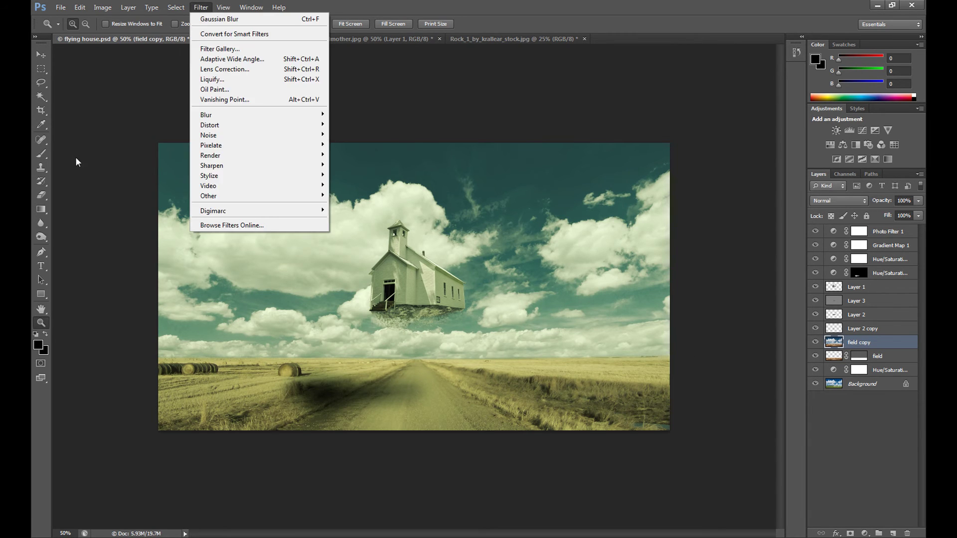
click(76, 162)
click(201, 7)
mouse_move(226, 158)
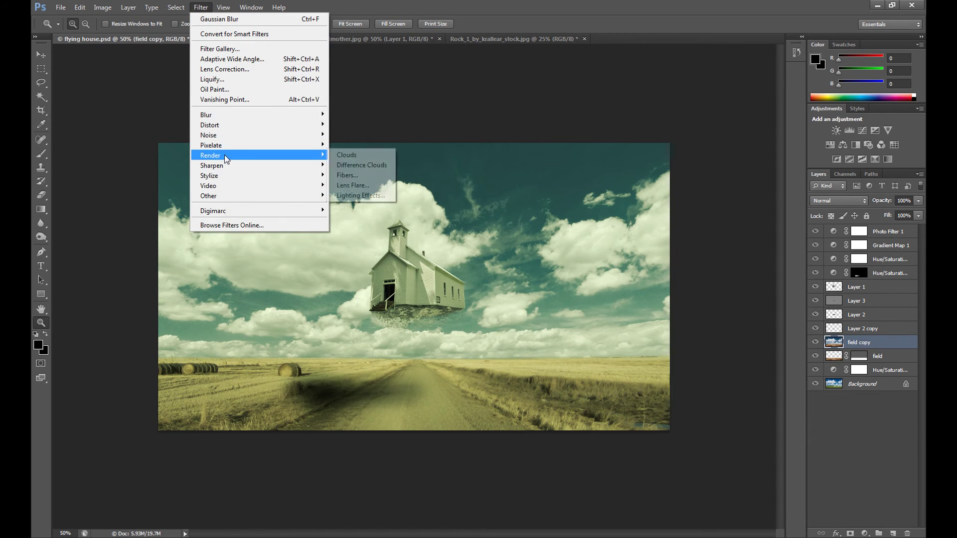
click(360, 195)
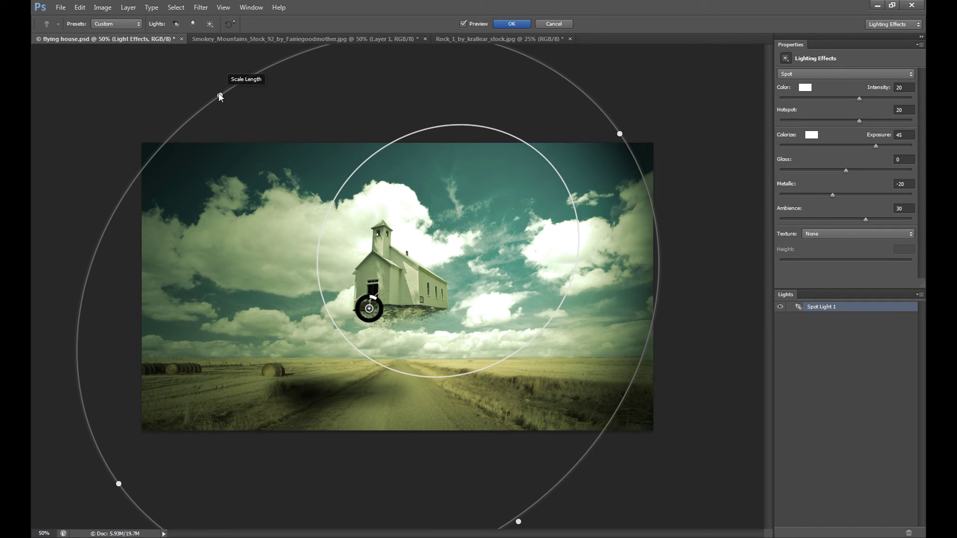
drag(220, 97, 223, 106)
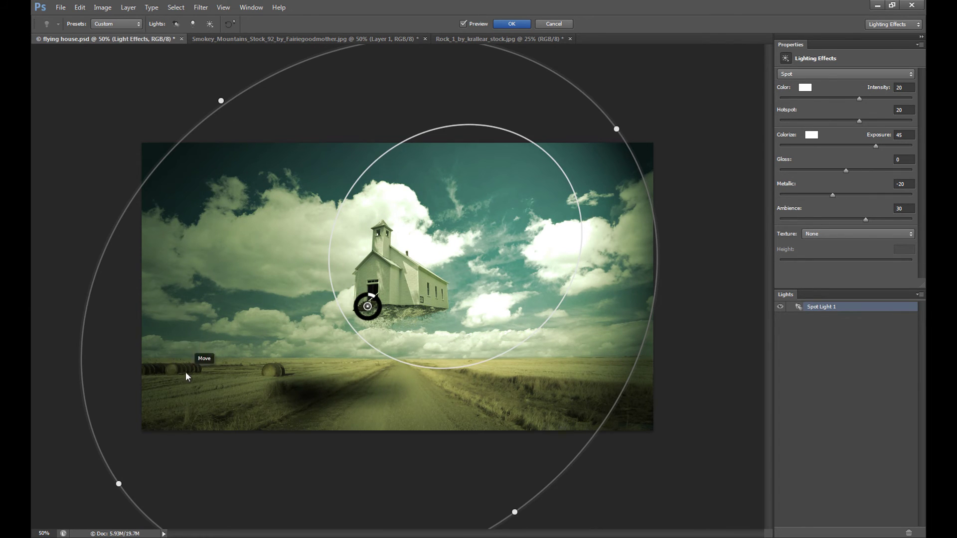
drag(616, 130, 648, 121)
mouse_move(513, 527)
mouse_down()
mouse_move(528, 536)
mouse_move(520, 537)
mouse_up()
drag(215, 74, 221, 85)
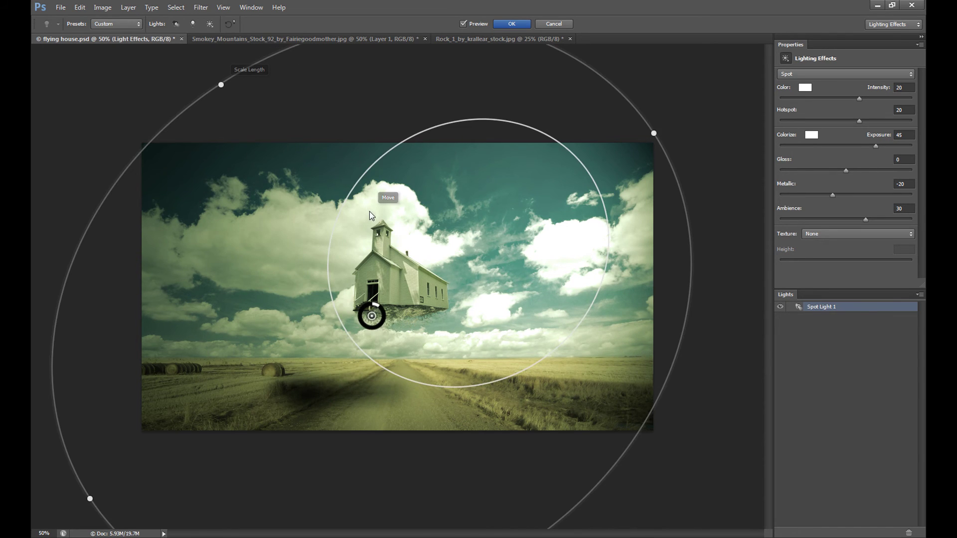
drag(369, 206, 365, 212)
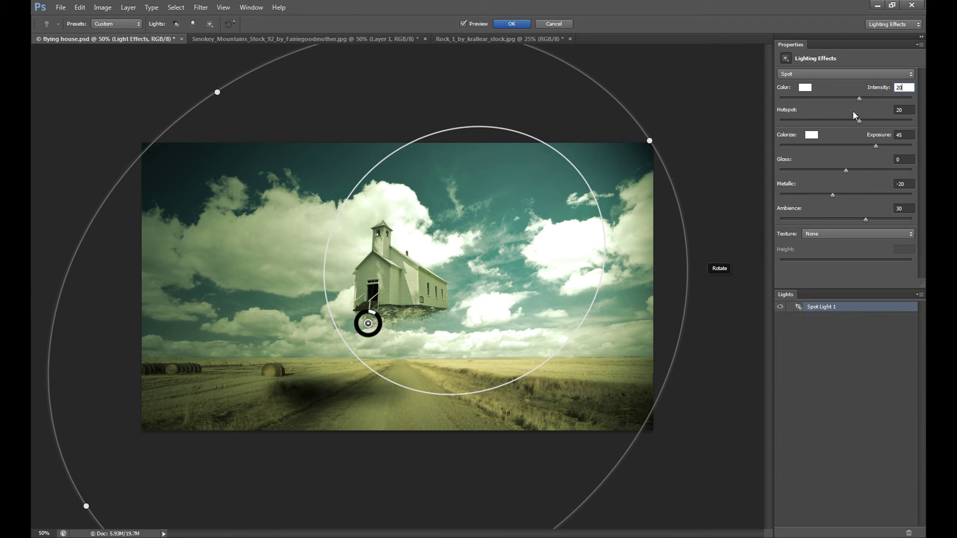
Set the spotlight's hotspot to 15 and the ambience to 30, and apply the lighting effect
key(Tab)
text(15)
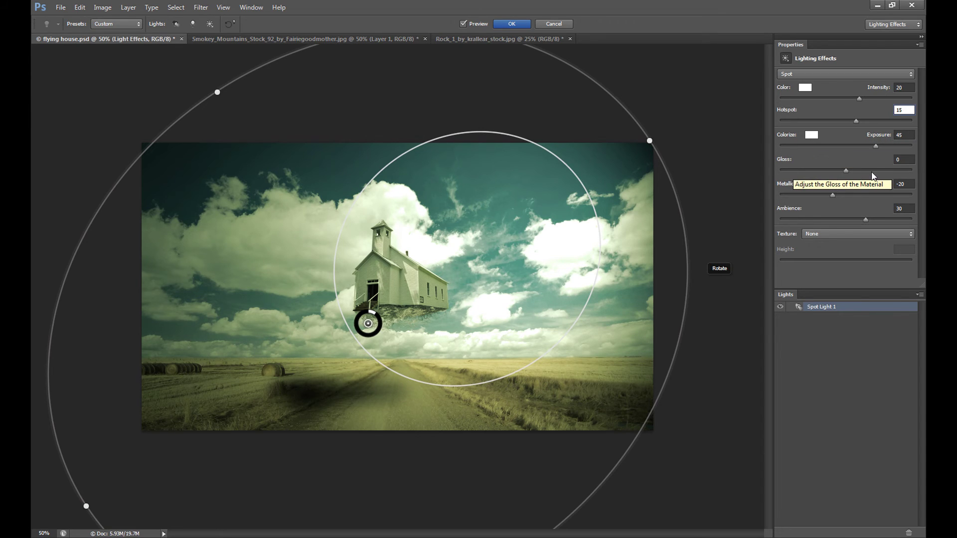
click(905, 208)
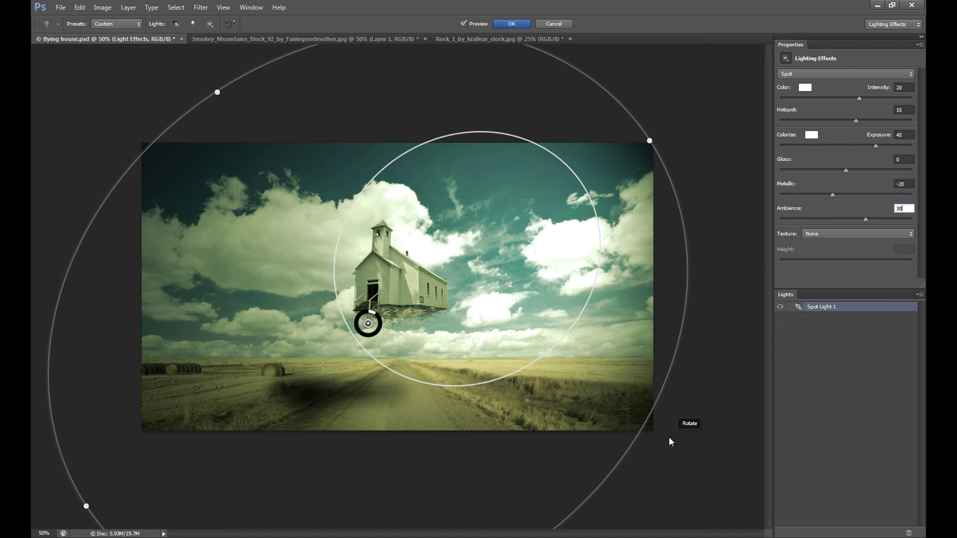
text(30)
key(Return)
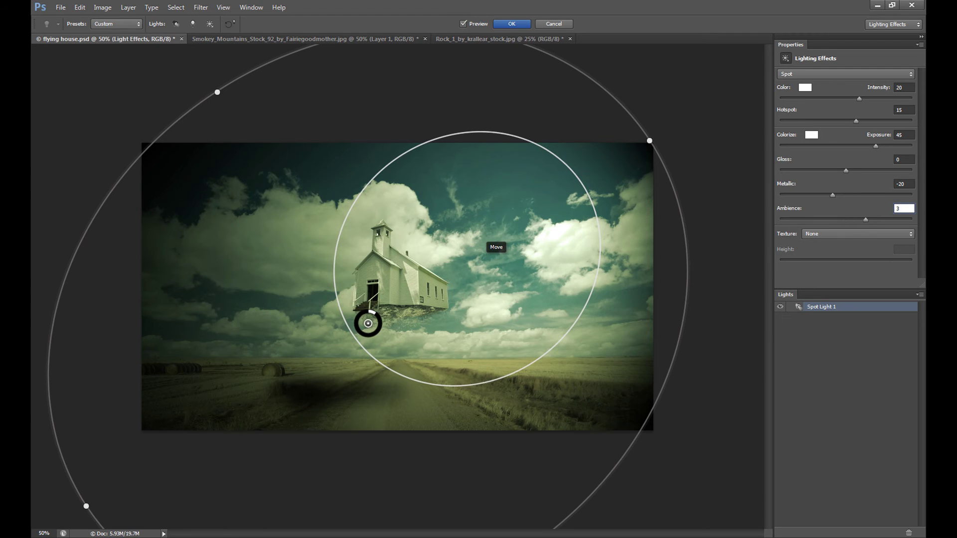
text(0)
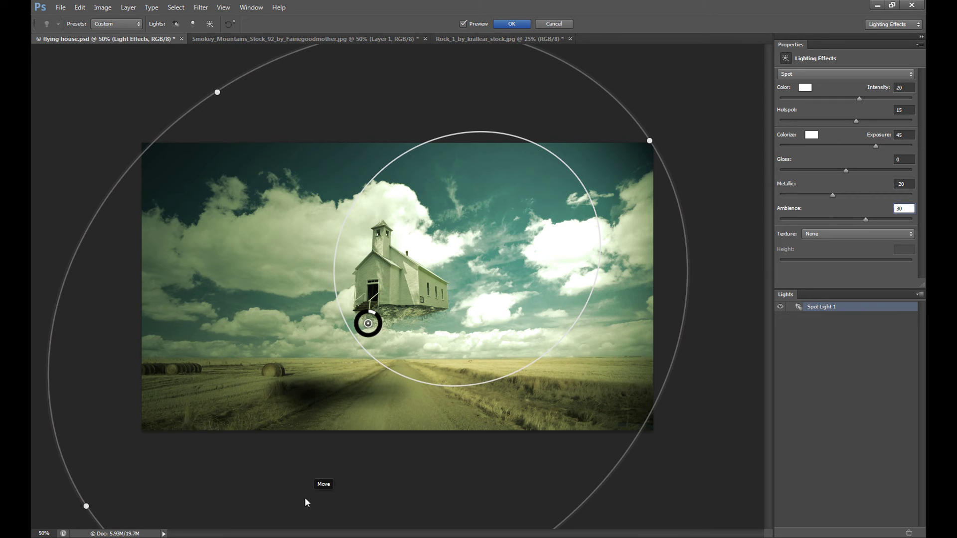
click(512, 24)
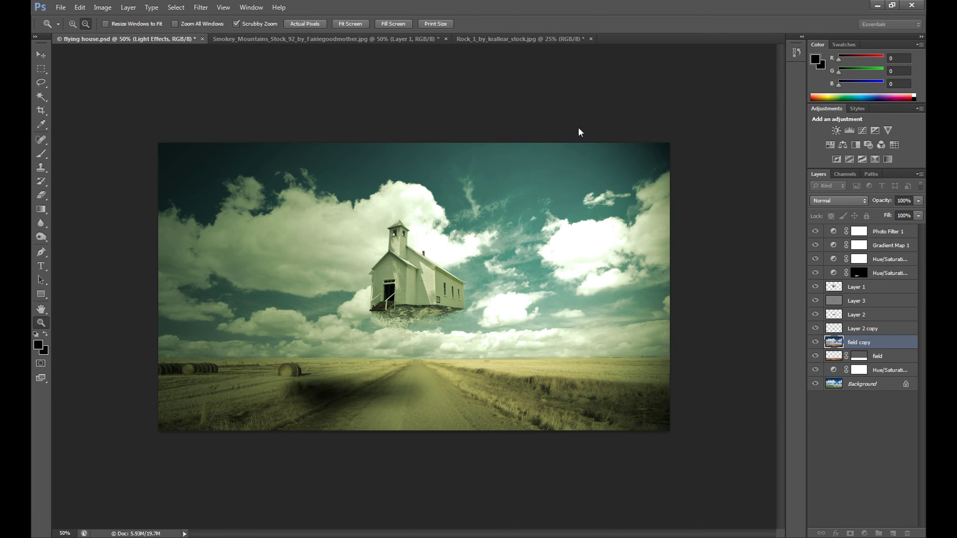
Compare the image with and without the relit field copy layer by switching its visibility off and on
click(72, 23)
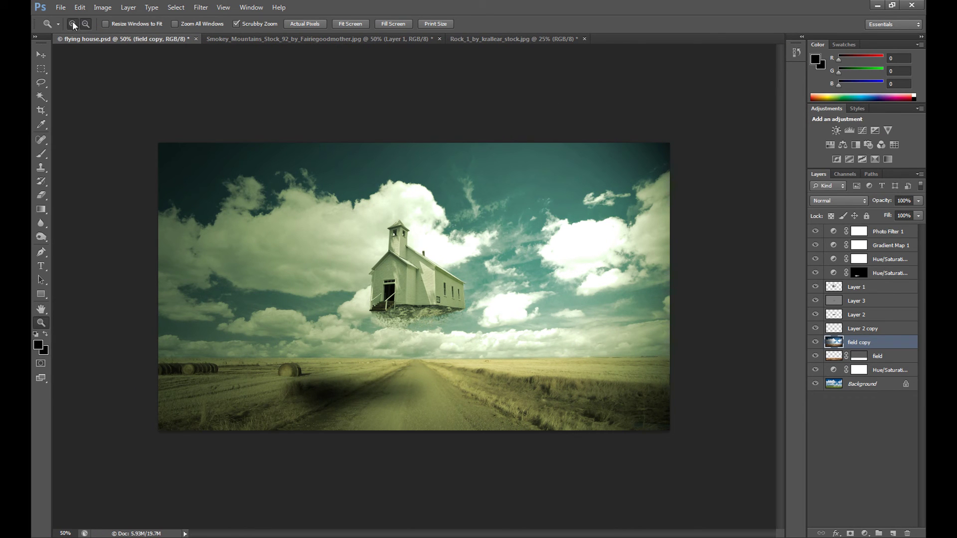
click(419, 266)
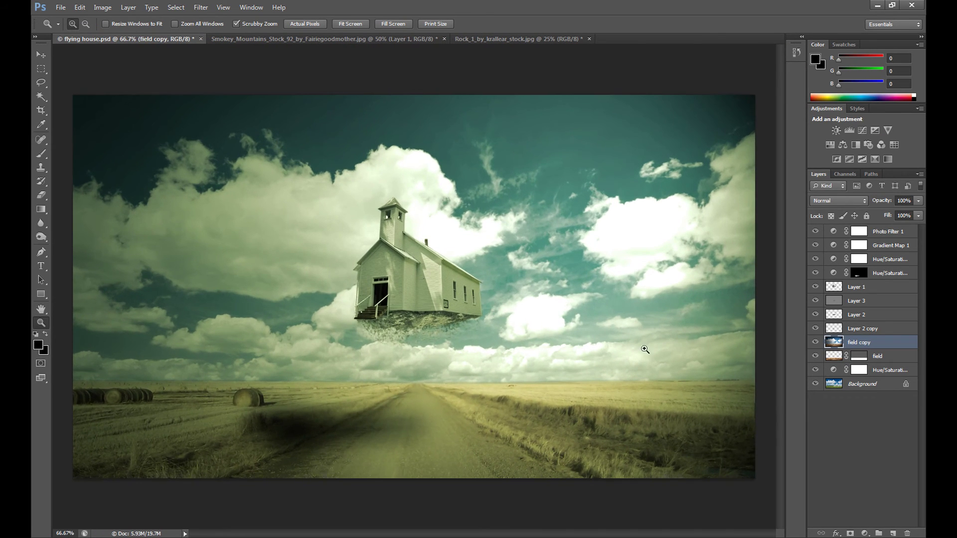
click(816, 343)
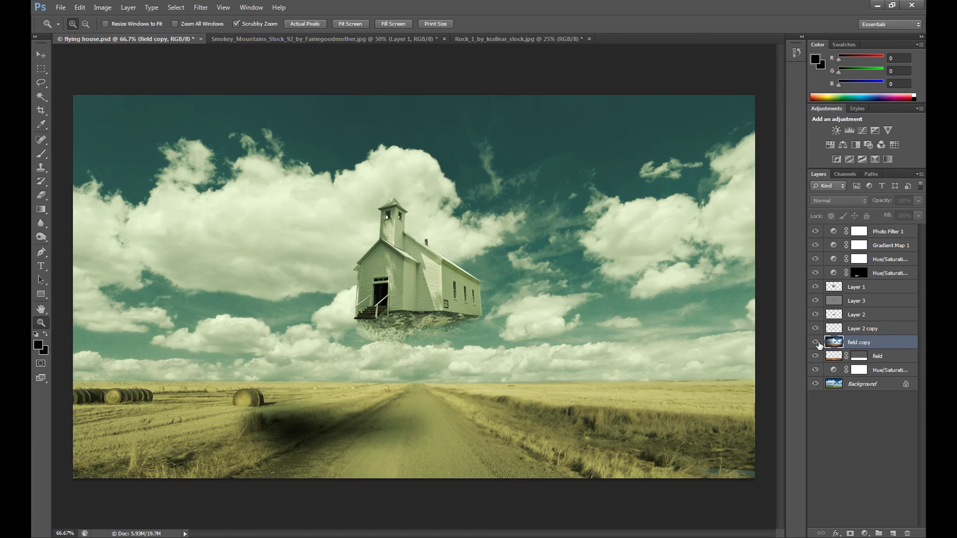
click(816, 343)
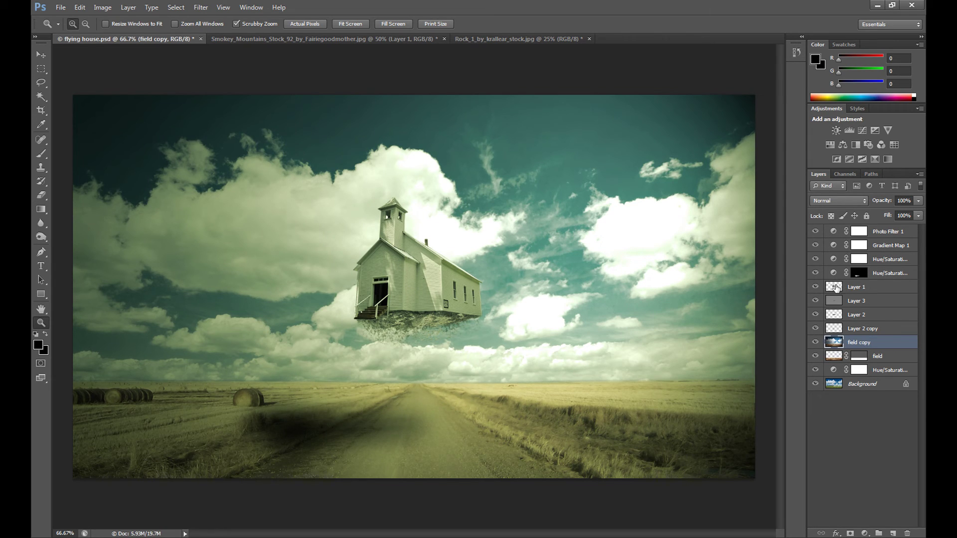
Load the church outline on Layer 1 as a selection and add a Brightness/Contrast adjustment layer for it with brightness 10
click(837, 287)
click(814, 287)
click(814, 287)
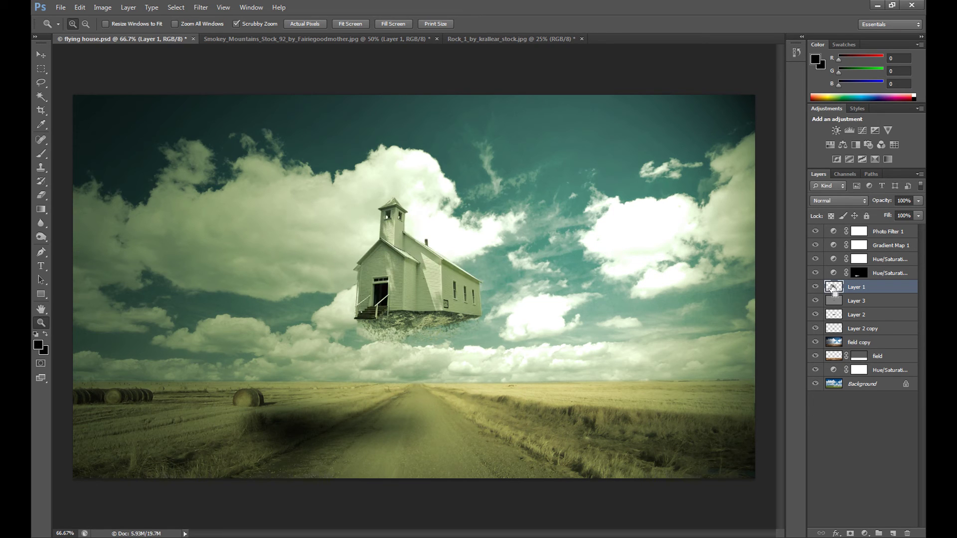
ctrl+click(834, 290)
click(865, 533)
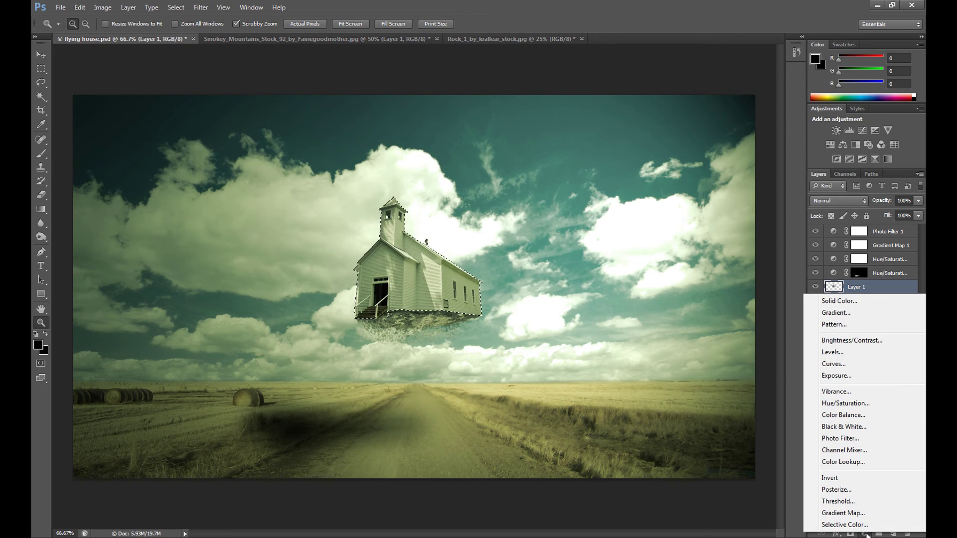
click(850, 341)
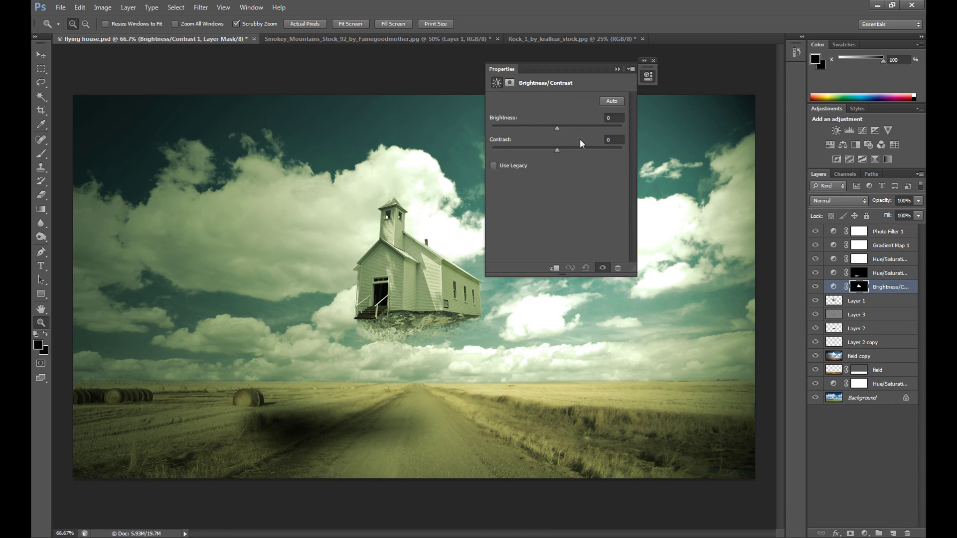
click(609, 120)
text(1)
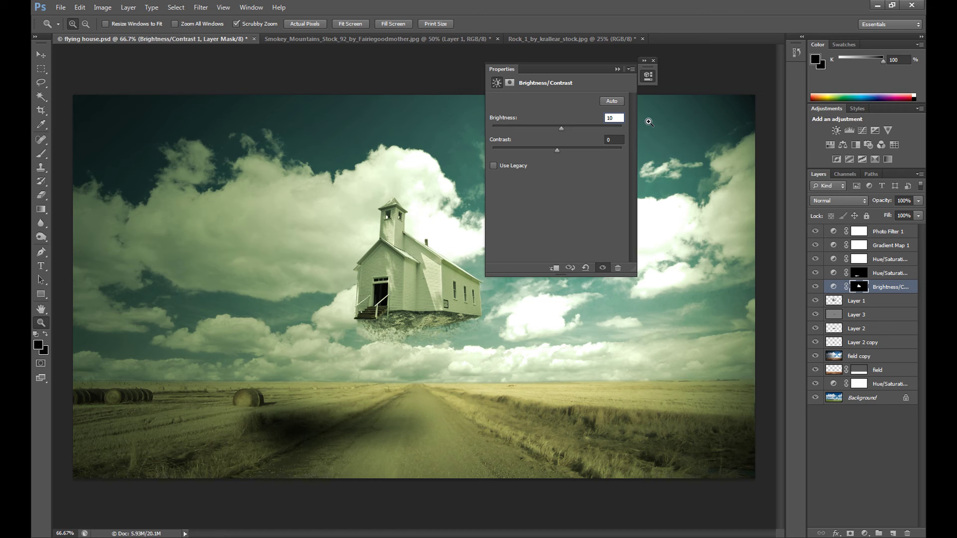
click(617, 68)
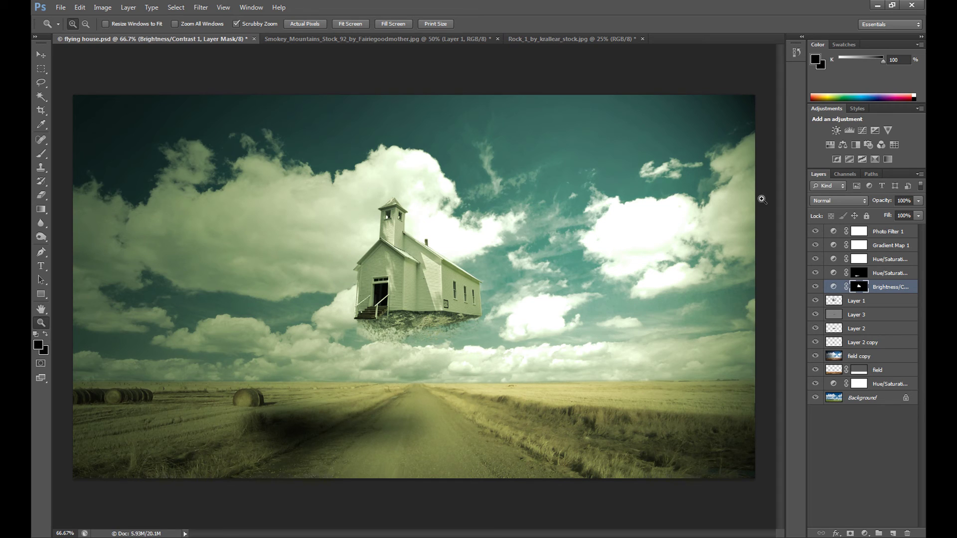
Add a Curves adjustment layer above Photo Filter 1, with RGB curve points at input 63, output 49 and input 164, output 161
click(880, 233)
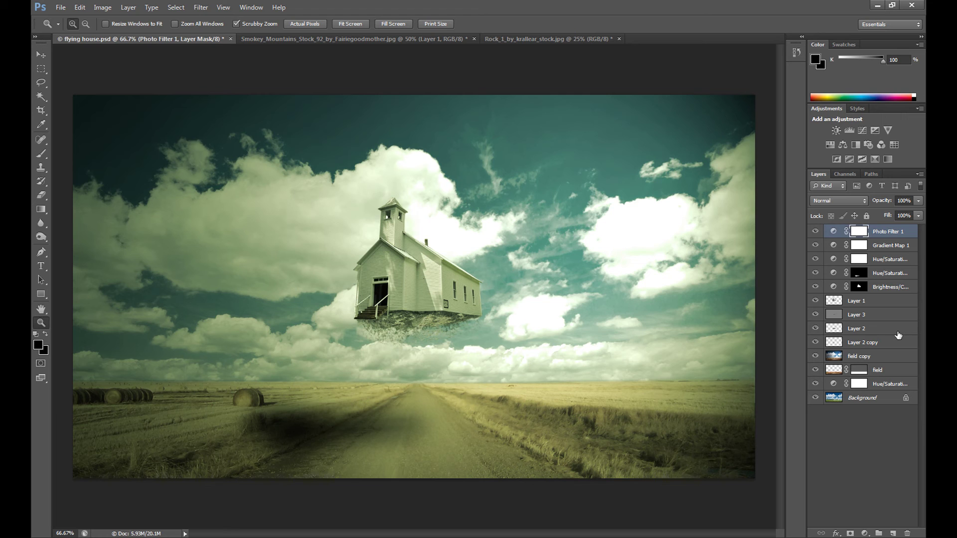
click(864, 533)
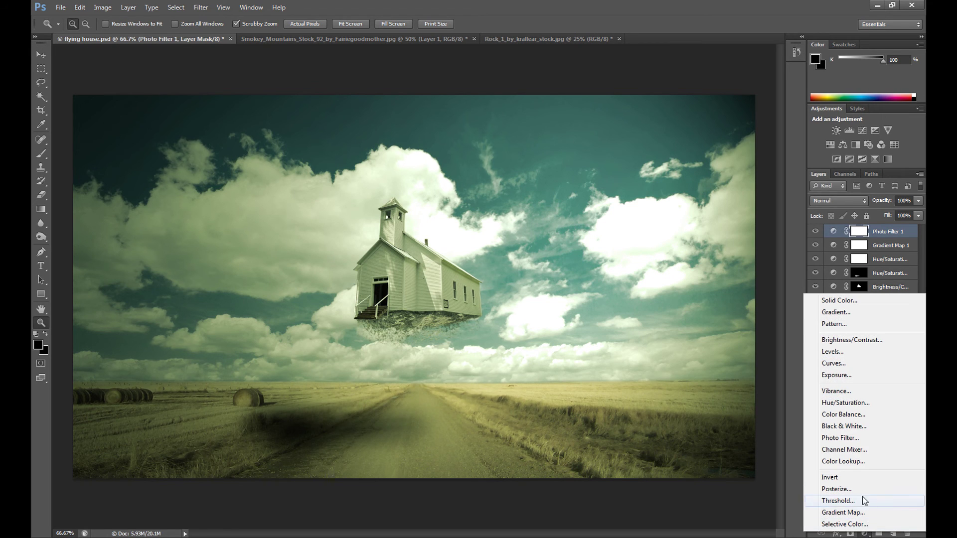
click(822, 465)
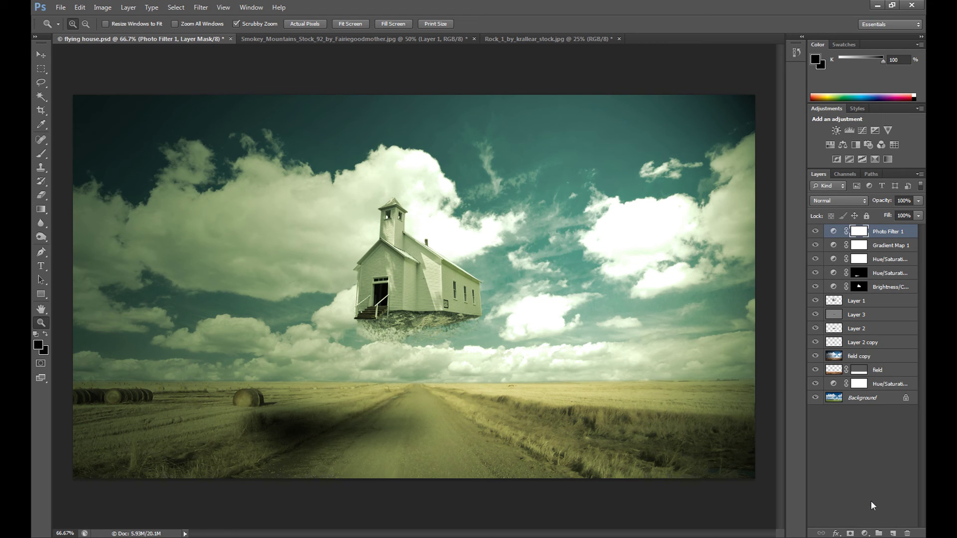
click(864, 533)
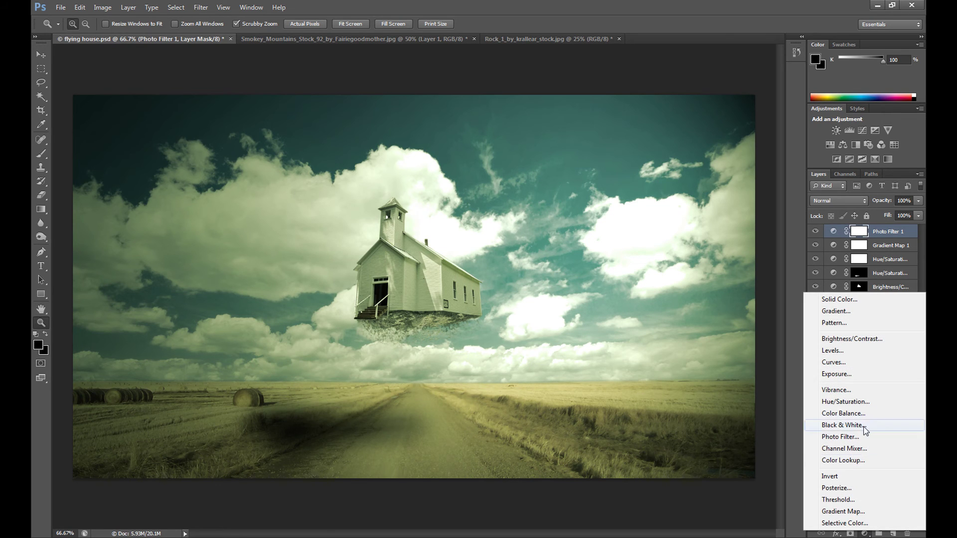
click(849, 362)
drag(540, 204, 540, 212)
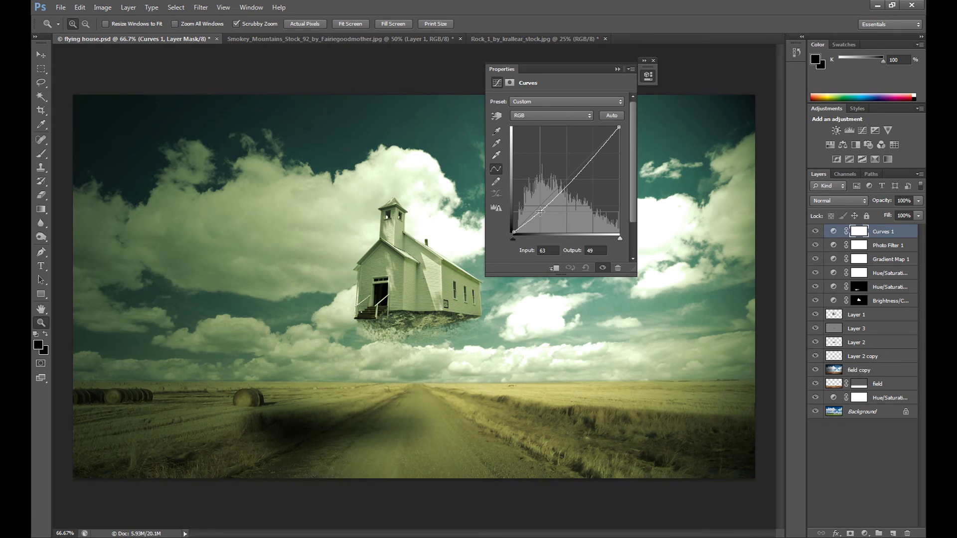
click(583, 166)
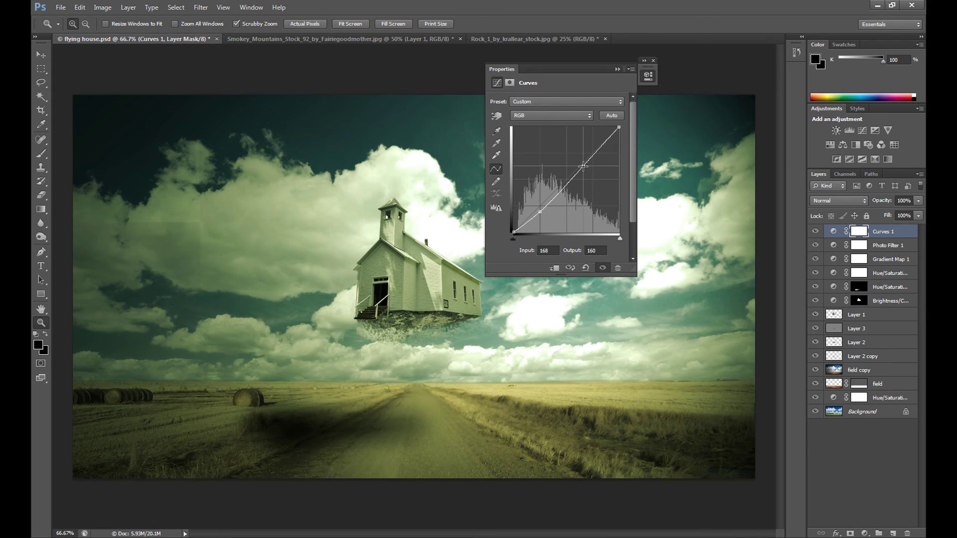
drag(582, 166, 581, 167)
In the blue channel of the Curves layer, raise the black point to an output of about 34 and lower the white point
click(552, 115)
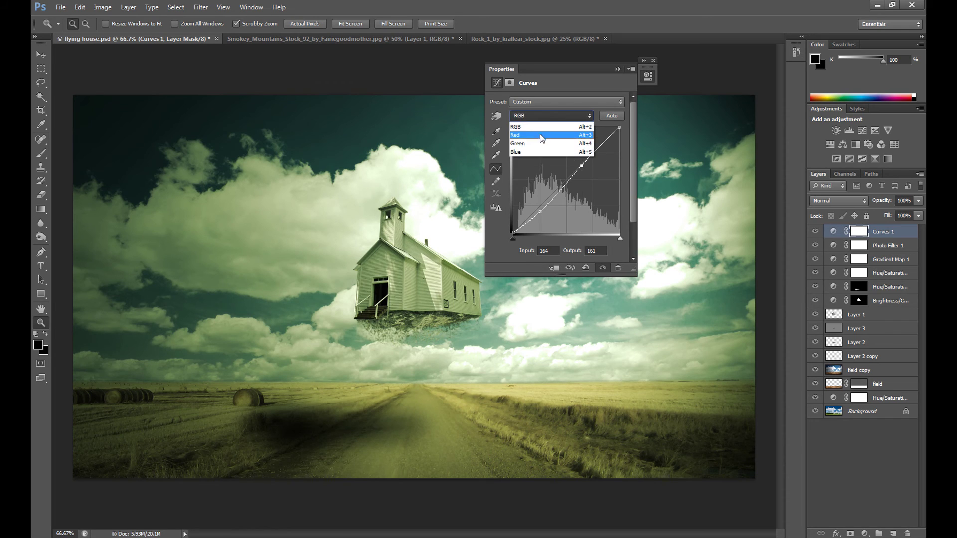
click(531, 146)
click(528, 117)
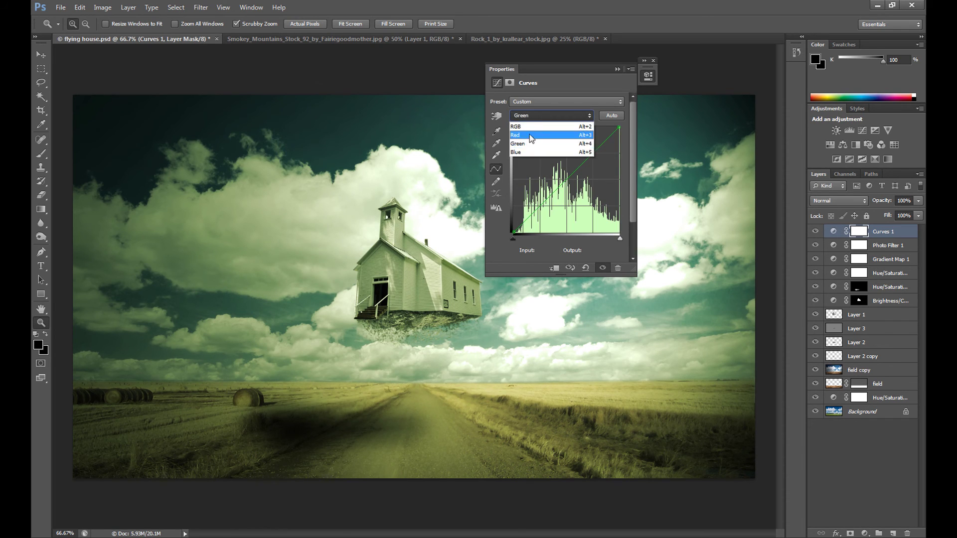
click(528, 148)
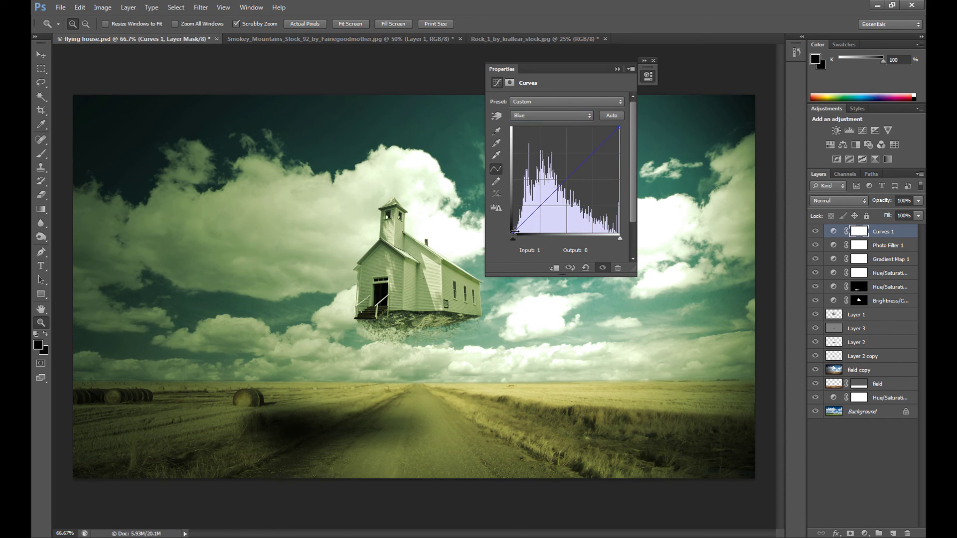
drag(511, 234, 507, 218)
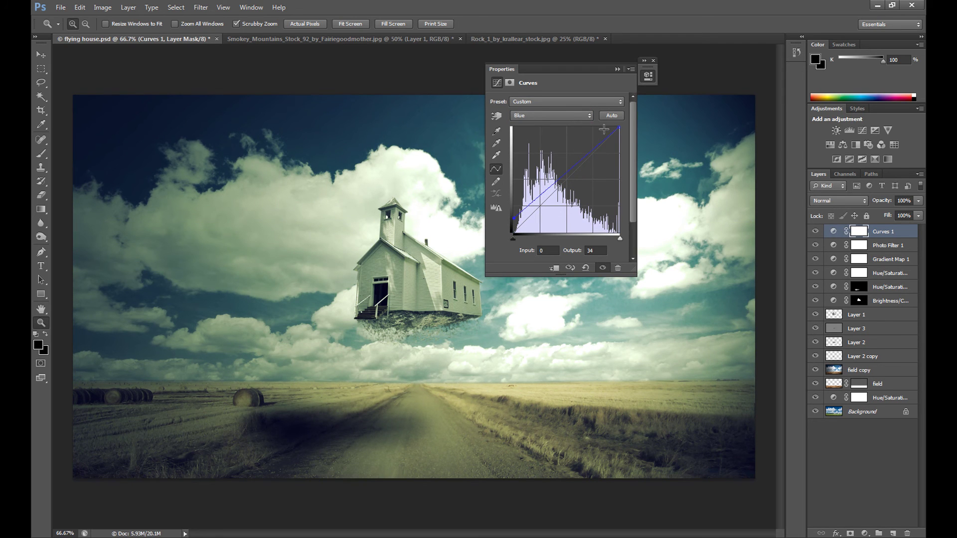
drag(619, 128, 620, 141)
click(561, 186)
drag(561, 186, 506, 231)
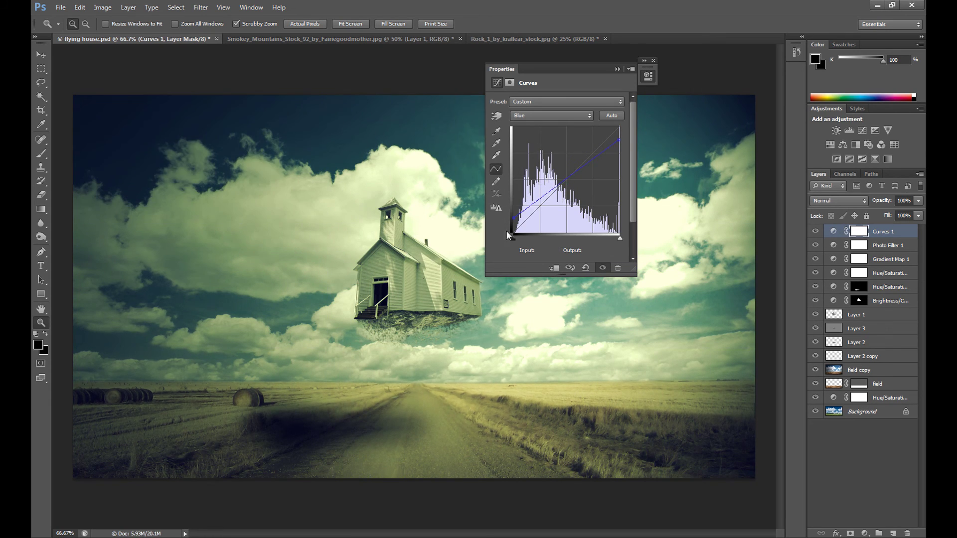
Add a blue curve point at input 112, output 103, and raise the blue black point slightly more
click(814, 231)
click(814, 232)
drag(567, 179, 561, 188)
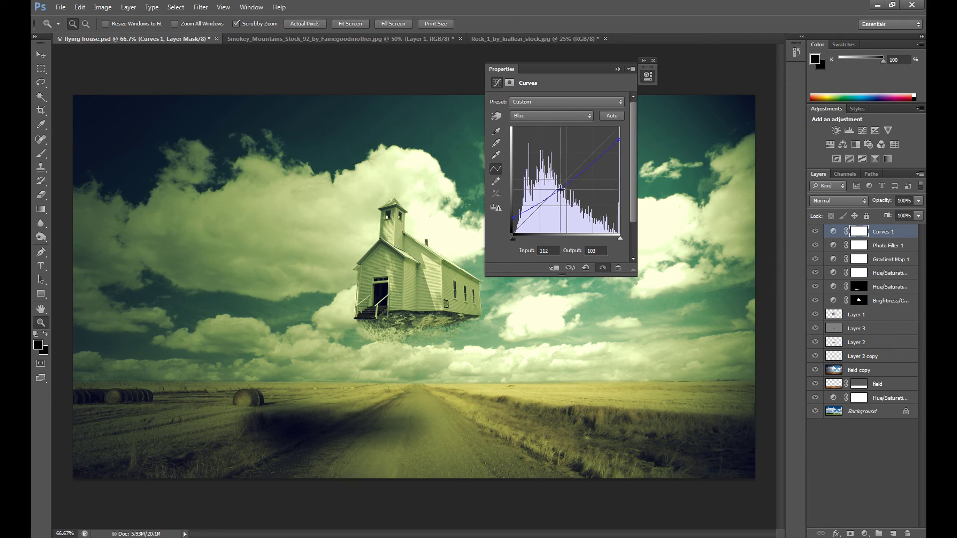
click(513, 218)
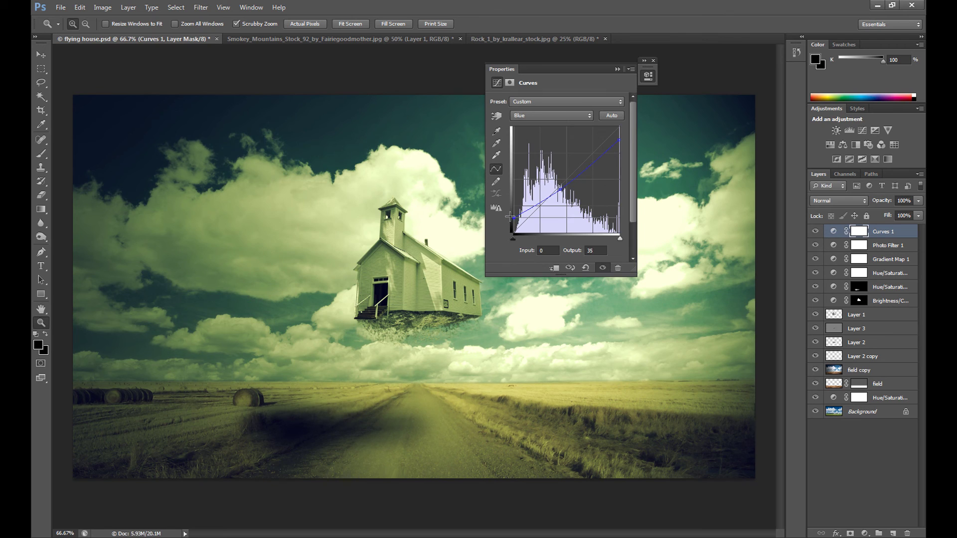
drag(509, 217, 508, 213)
key(alt+3)
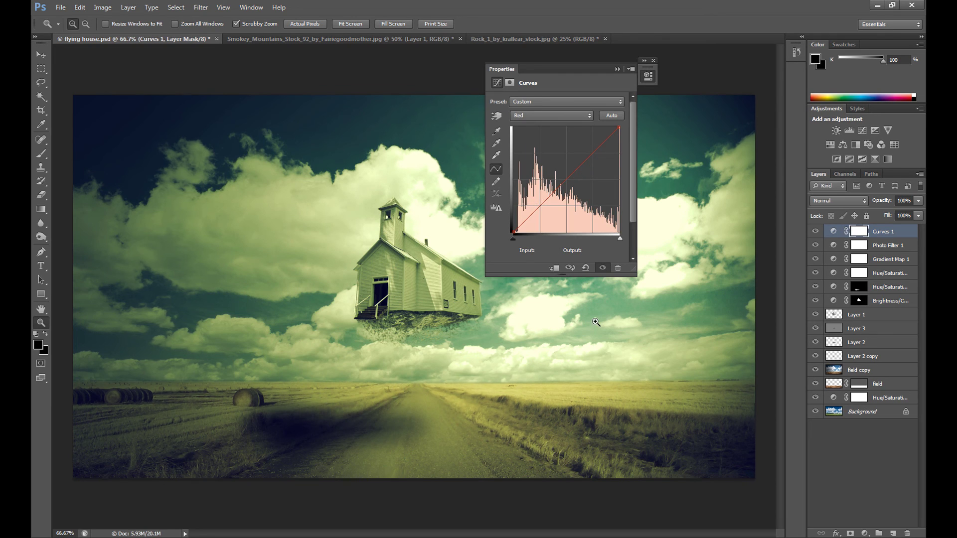
click(617, 68)
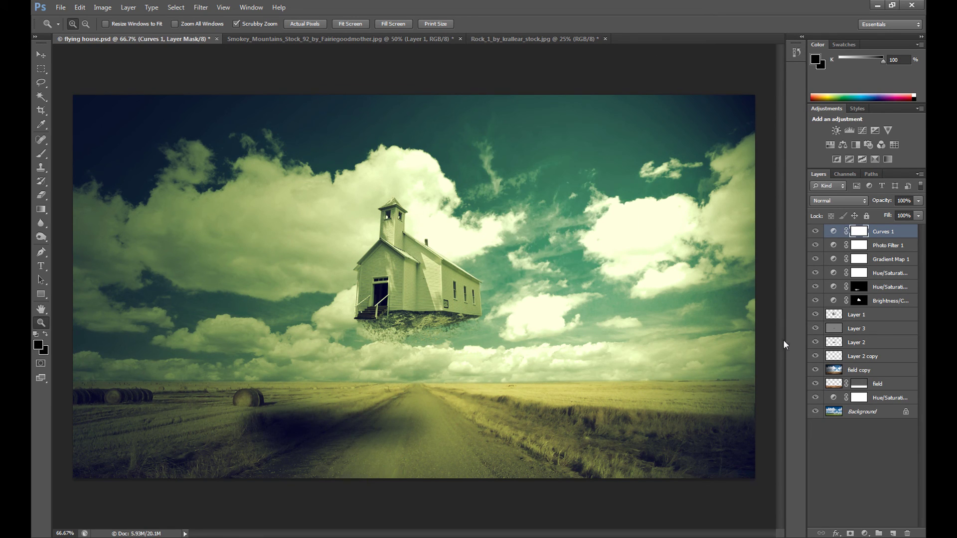
Reopen the Curves 1 adjustment and move its RGB points to input 156, output 162 and input 66, output 49
double_click(854, 232)
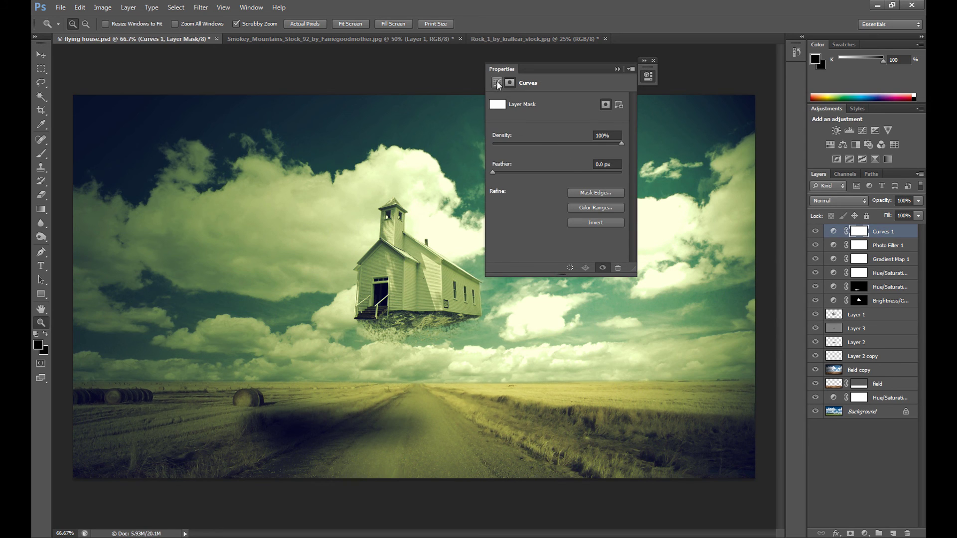
click(496, 82)
click(578, 164)
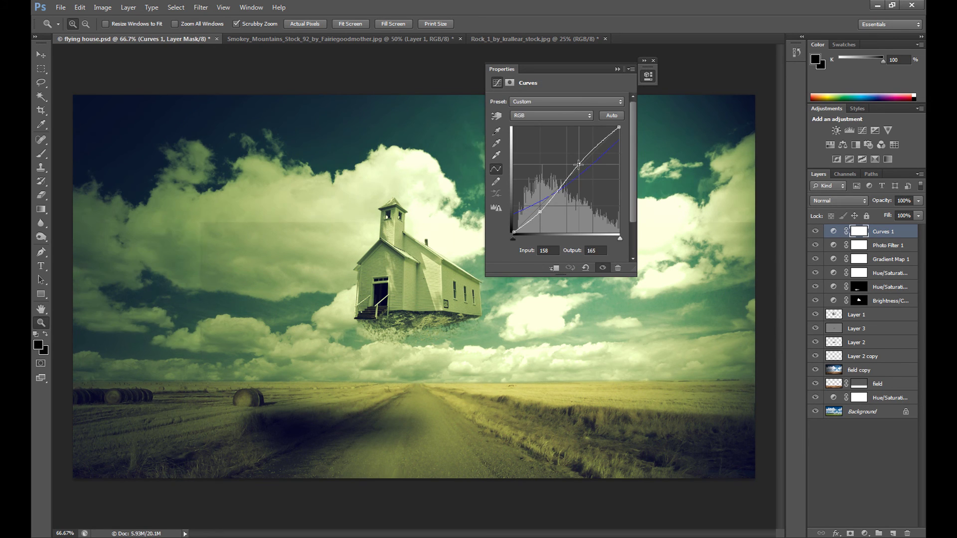
drag(577, 164, 577, 165)
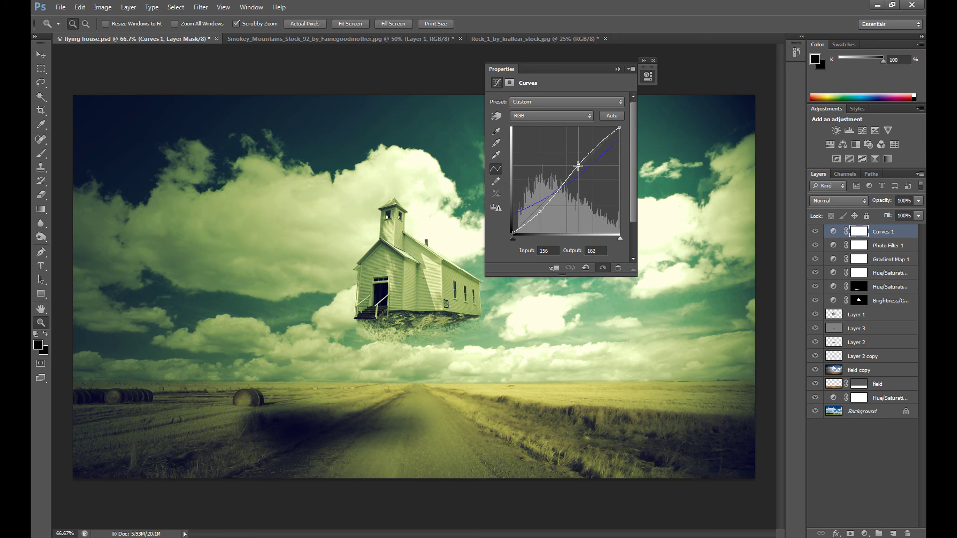
click(539, 213)
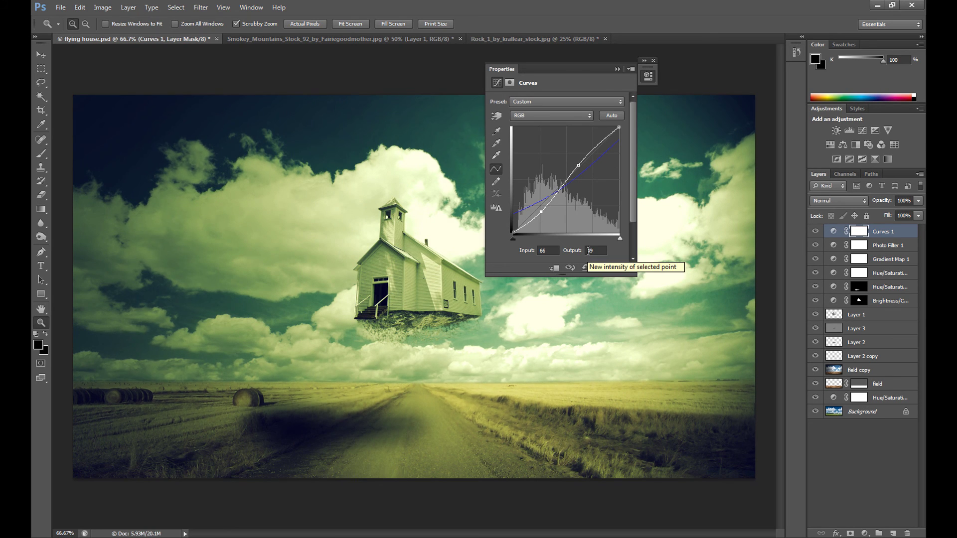
click(617, 70)
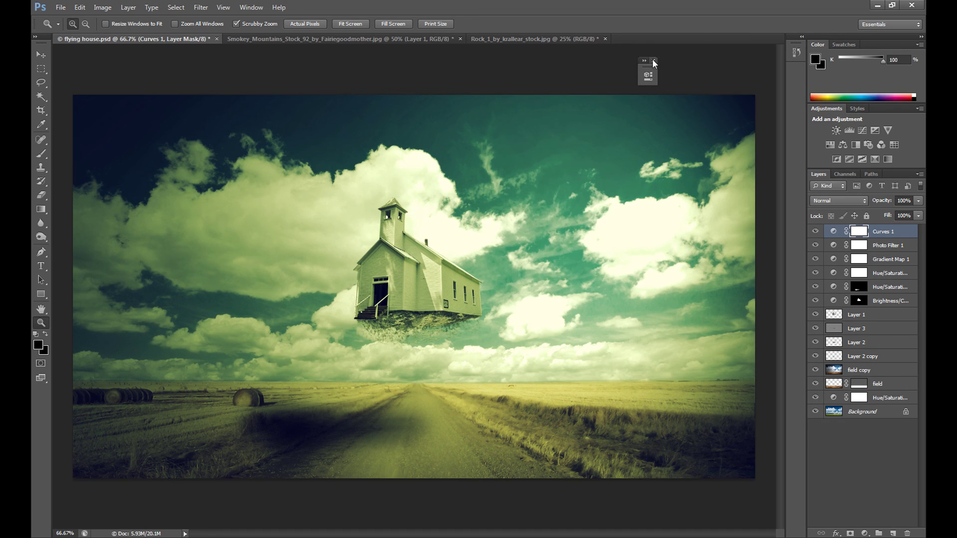
click(653, 60)
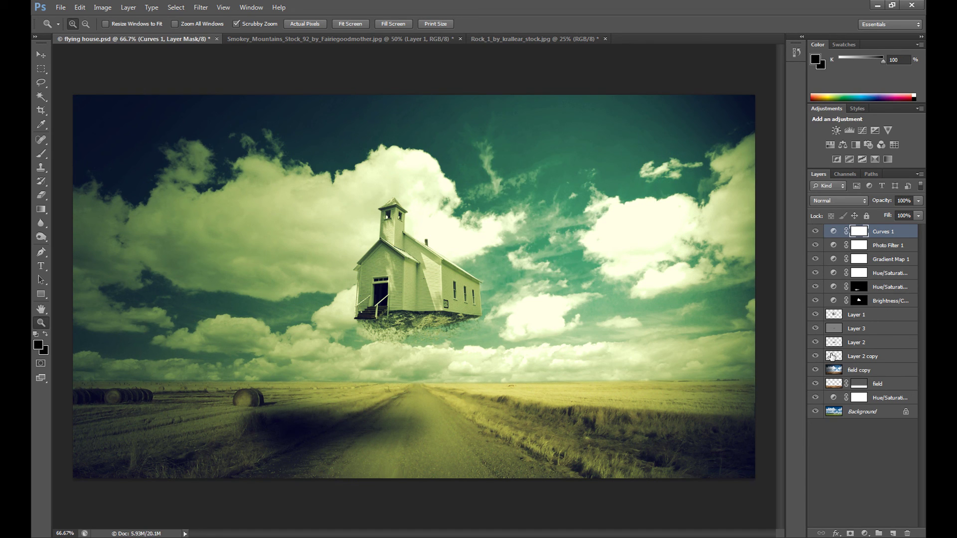
Compare the rock base with and without Layer 2 copy by switching that layer's visibility off and on
click(815, 356)
click(815, 356)
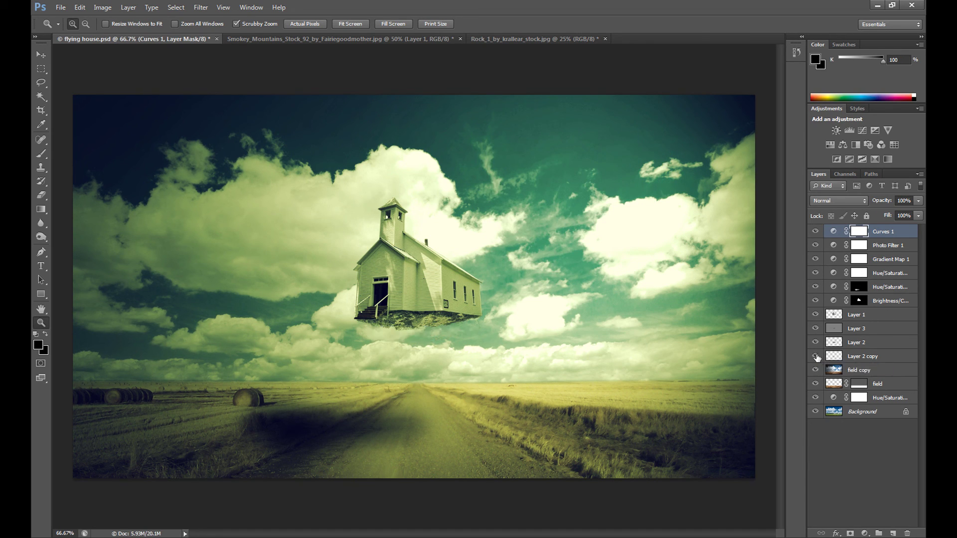
click(815, 356)
Erase bits of the Layer 2 rock base below the church's stairs and front with a 71 px splatter brush
click(835, 342)
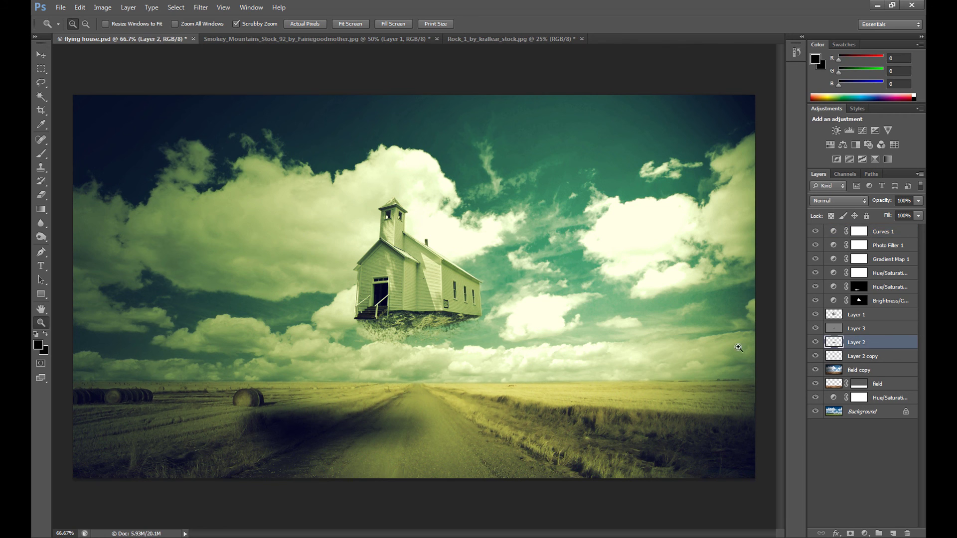
click(421, 319)
click(421, 318)
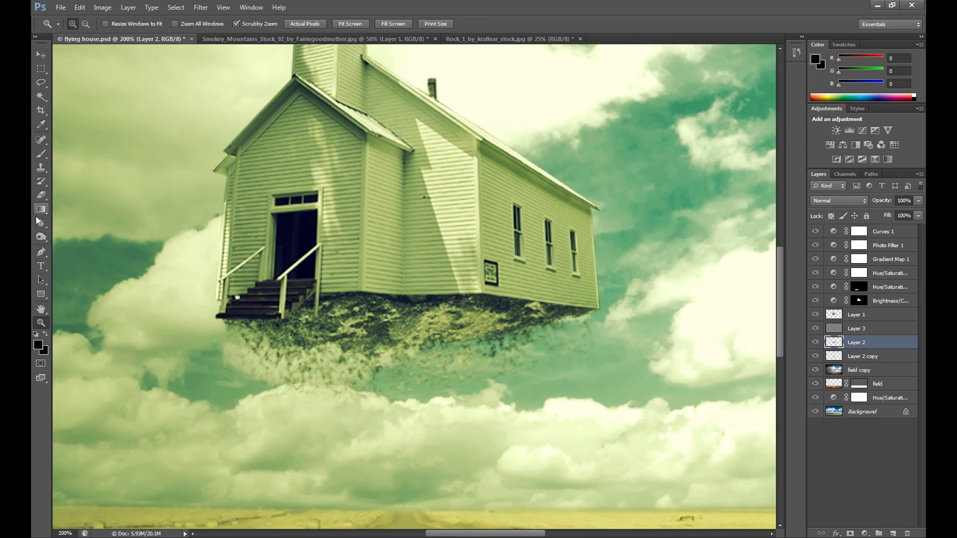
click(41, 194)
click(83, 24)
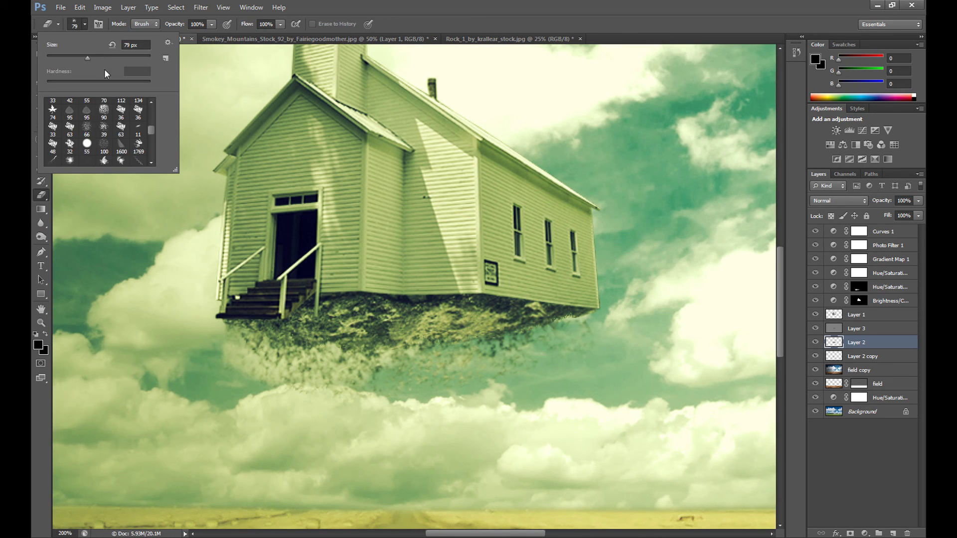
click(103, 128)
click(81, 57)
click(286, 331)
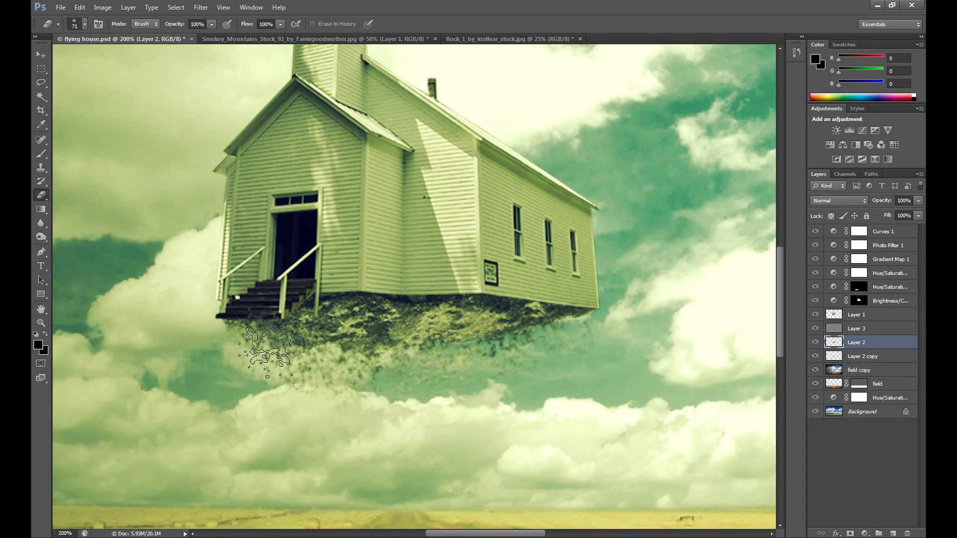
click(303, 345)
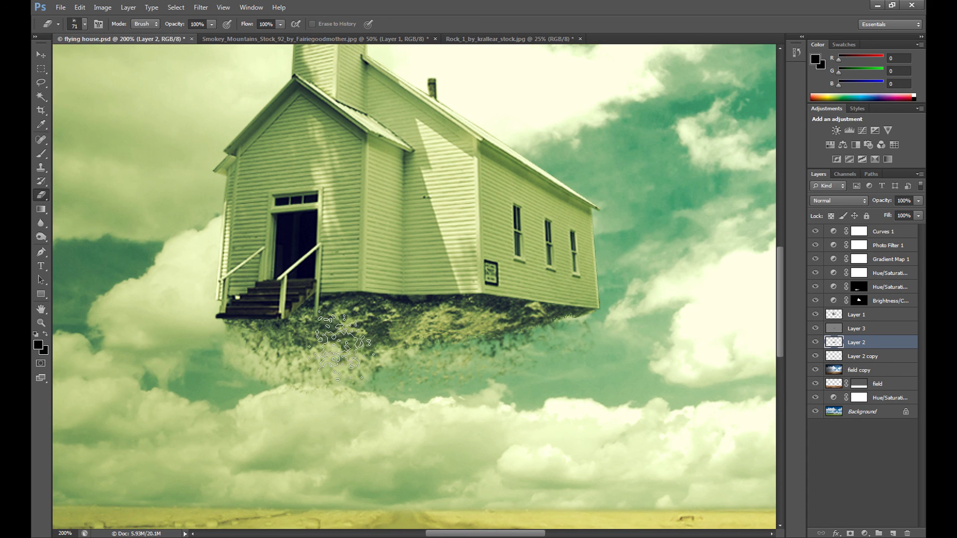
click(337, 335)
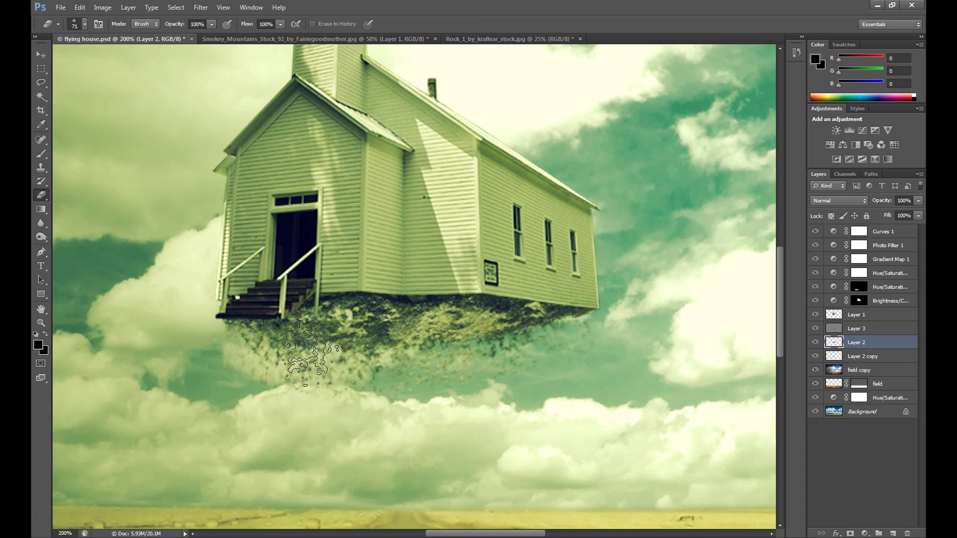
Inspect the crumbling rock base up close with Layer 2 copy active, and return to the whole composite
key(ctrl+plus)
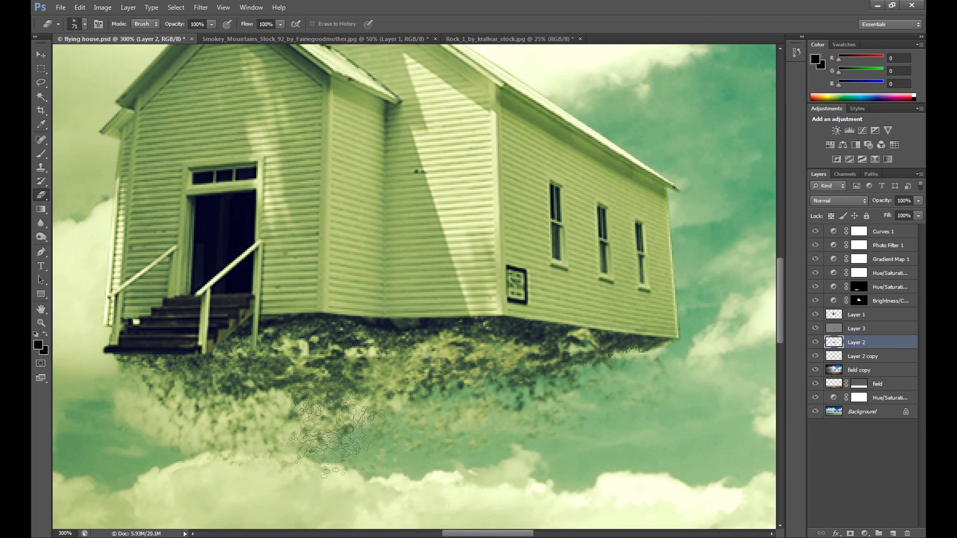
key(alt+bracketleft)
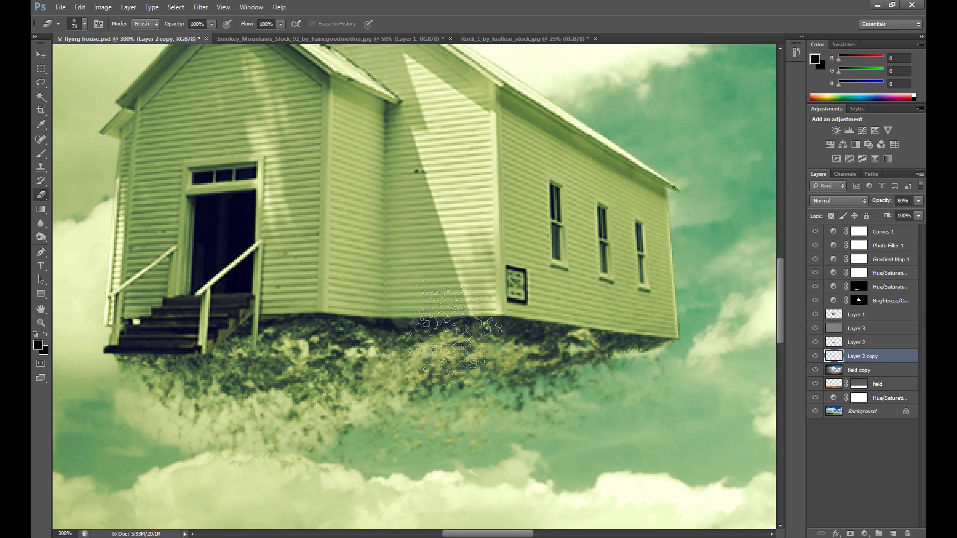
key(z)
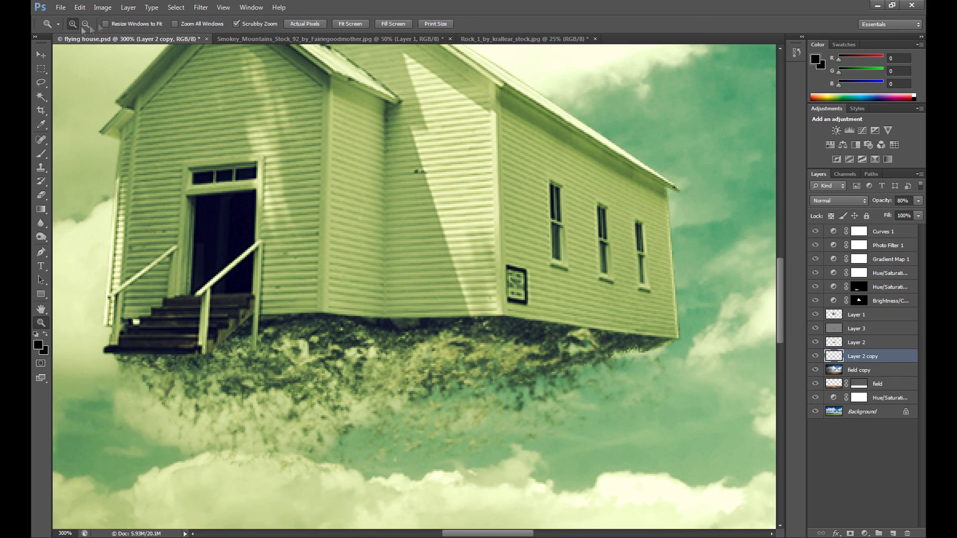
click(85, 24)
click(410, 273)
click(543, 273)
click(543, 273)
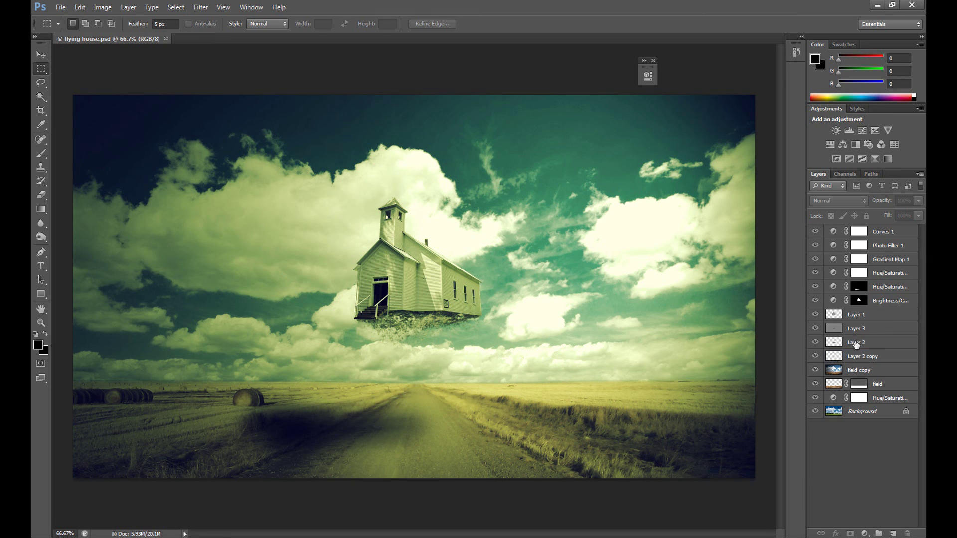
Merge the rock layers Layer 2 and Layer 2 copy into a single layer
click(856, 343)
shift+click(858, 355)
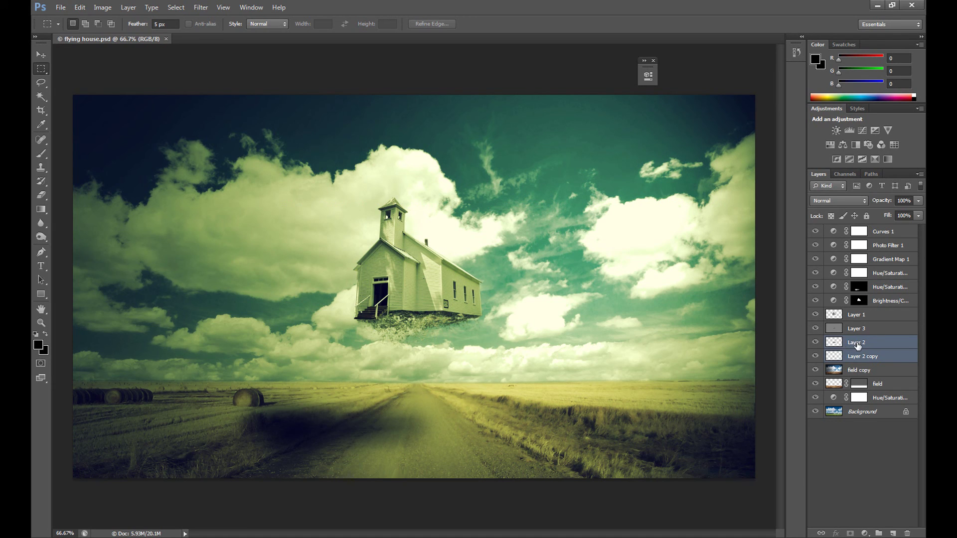
right_click(857, 346)
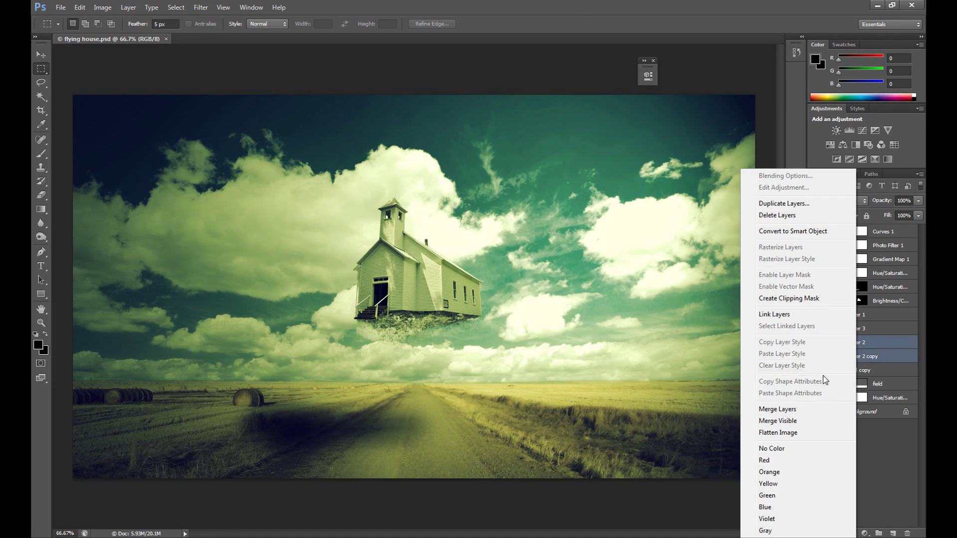
click(812, 407)
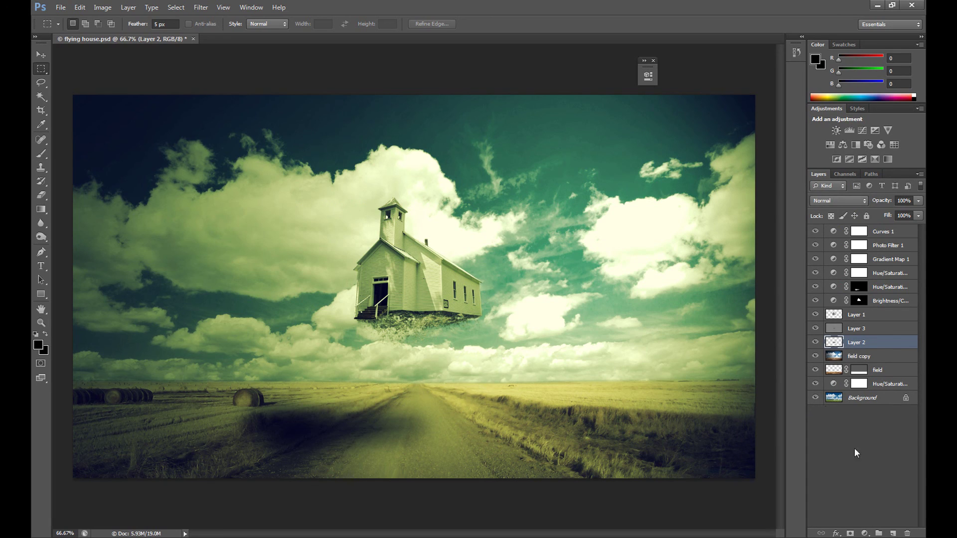
Add a Hue/Saturation adjustment masked to the merged rock base's outline and set its Lightness to -50
ctrl+click(834, 345)
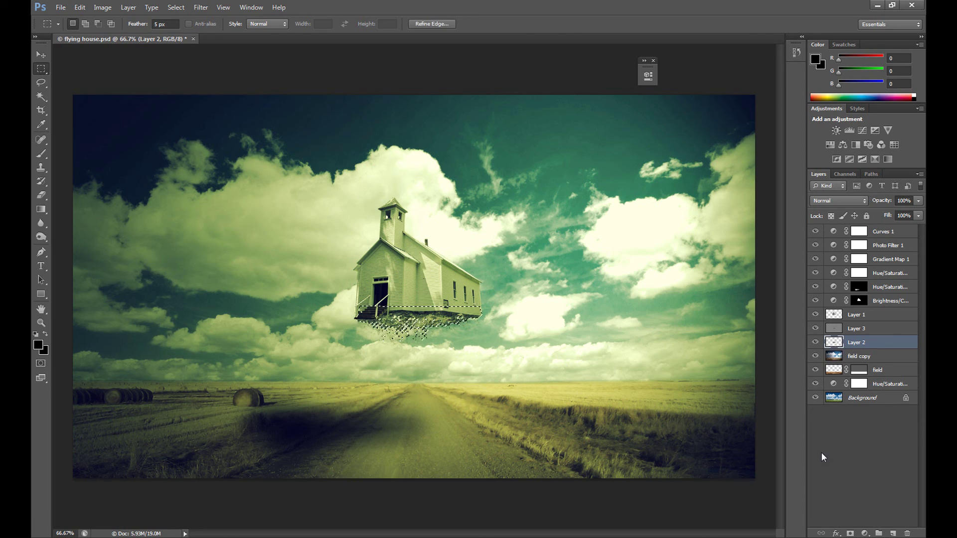
click(864, 533)
click(860, 401)
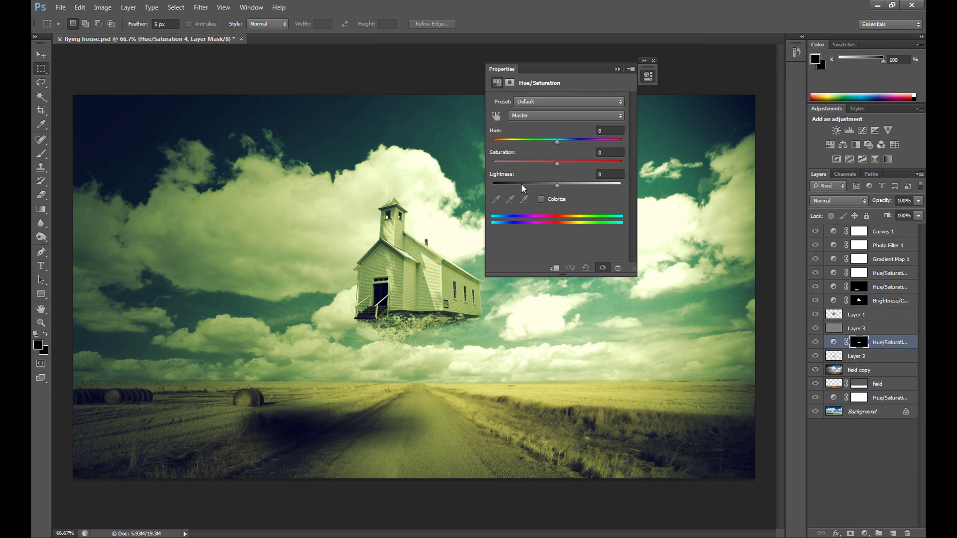
click(521, 185)
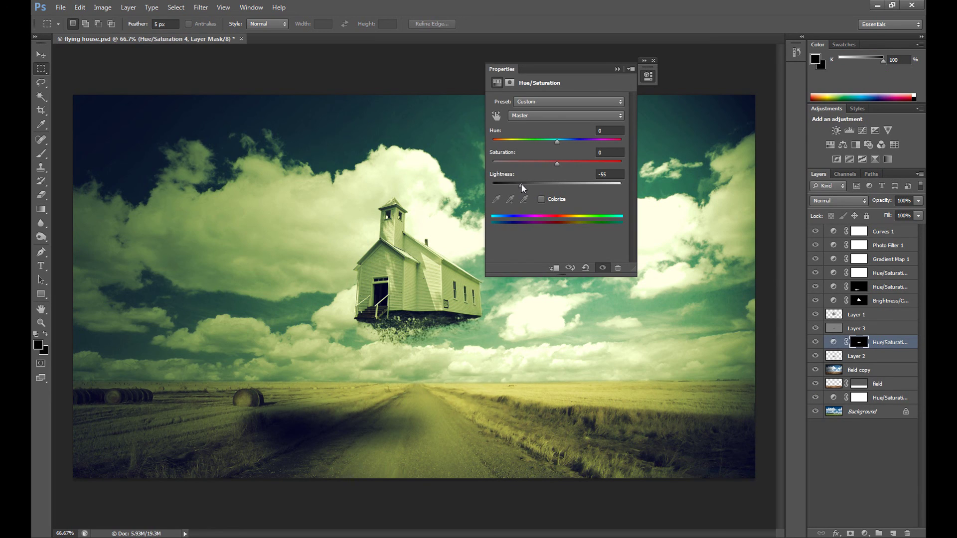
double_click(602, 174)
text(50)
key(shift+Tab)
click(617, 69)
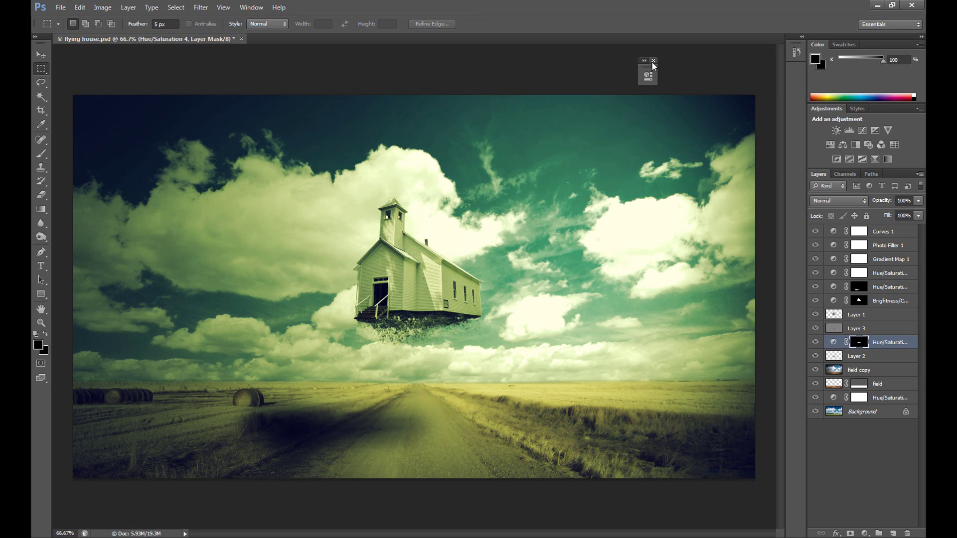
Compare the rock base with and without its darkening Hue/Saturation adjustment by toggling that layer's visibility
click(815, 343)
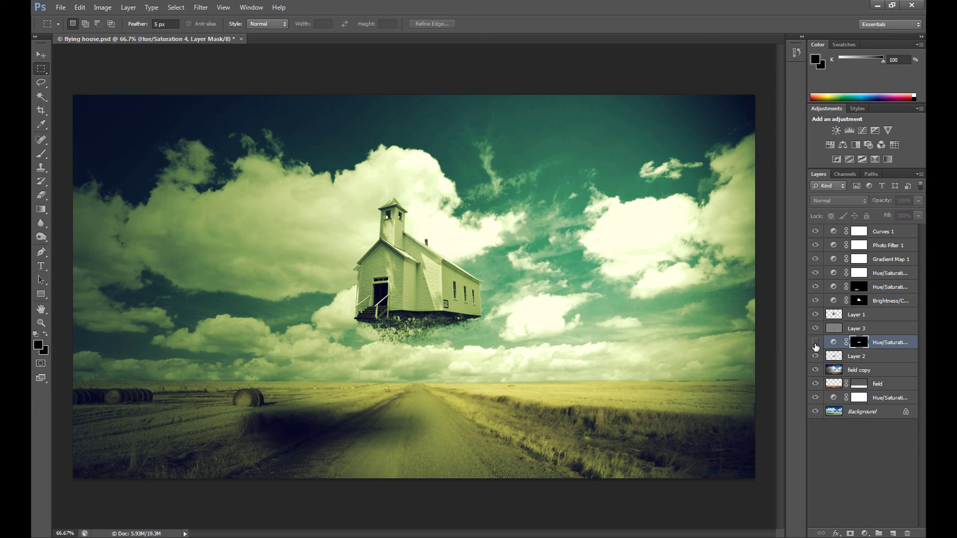
click(815, 342)
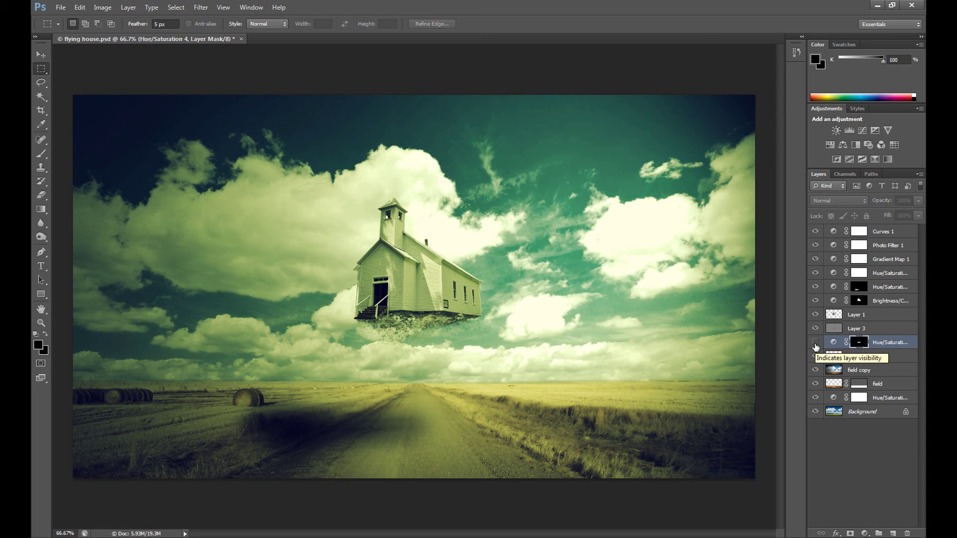